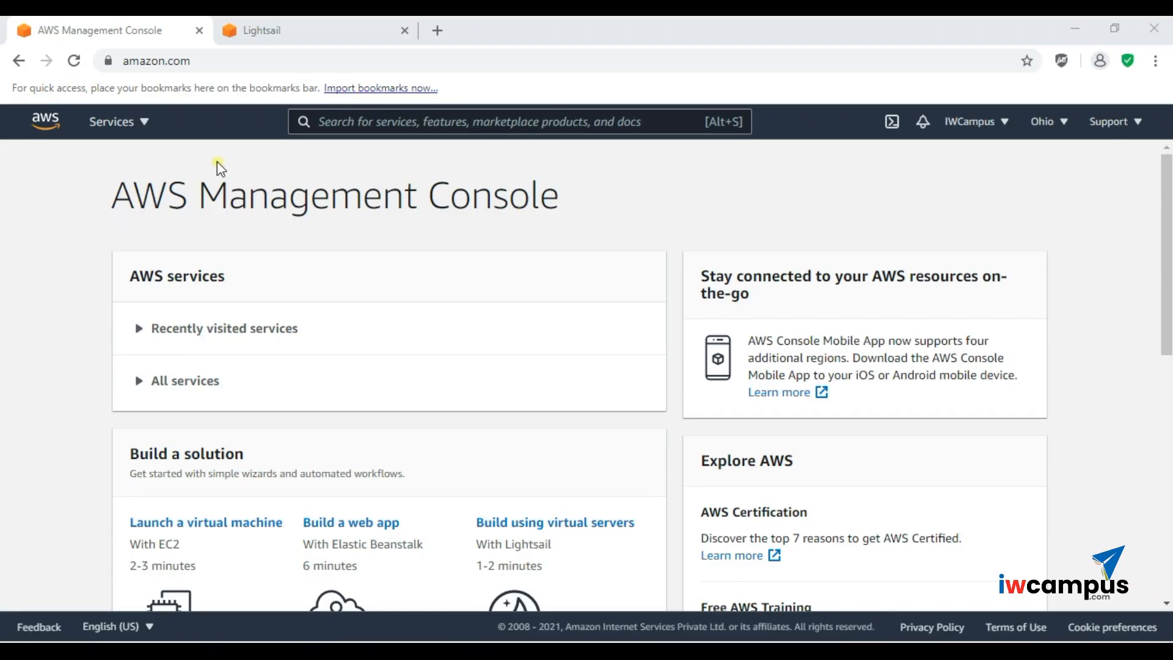
# Switch to the Lightsail console and start creating a new instance.
pyautogui.click(144, 126)
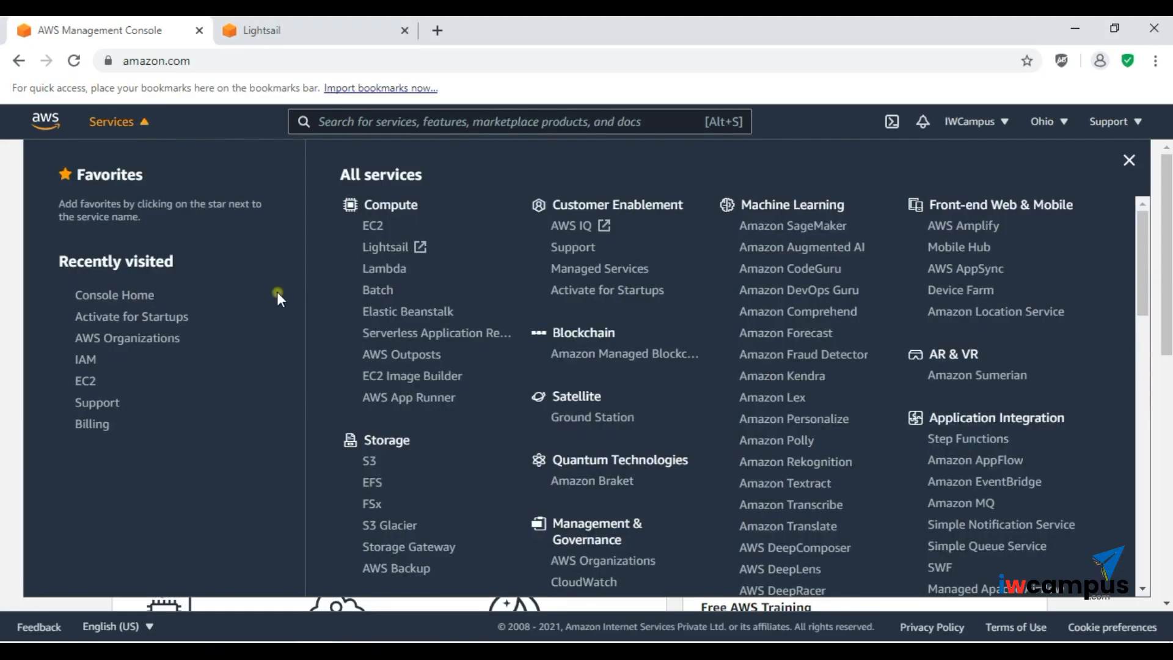
pyautogui.click(325, 18)
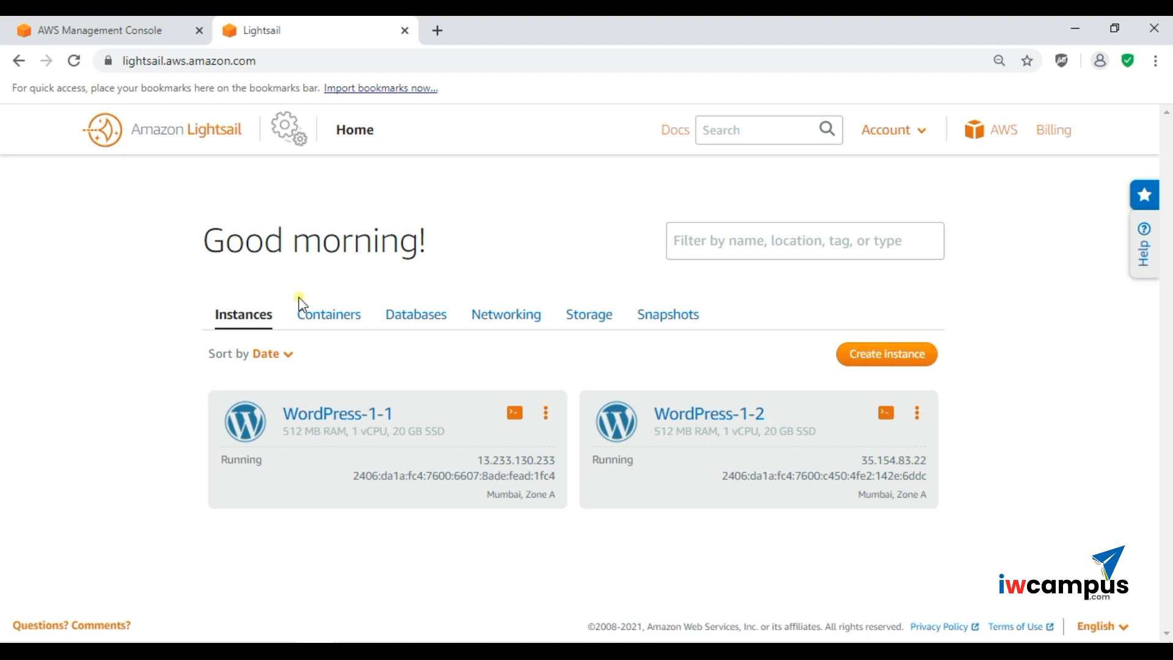
pyautogui.click(863, 360)
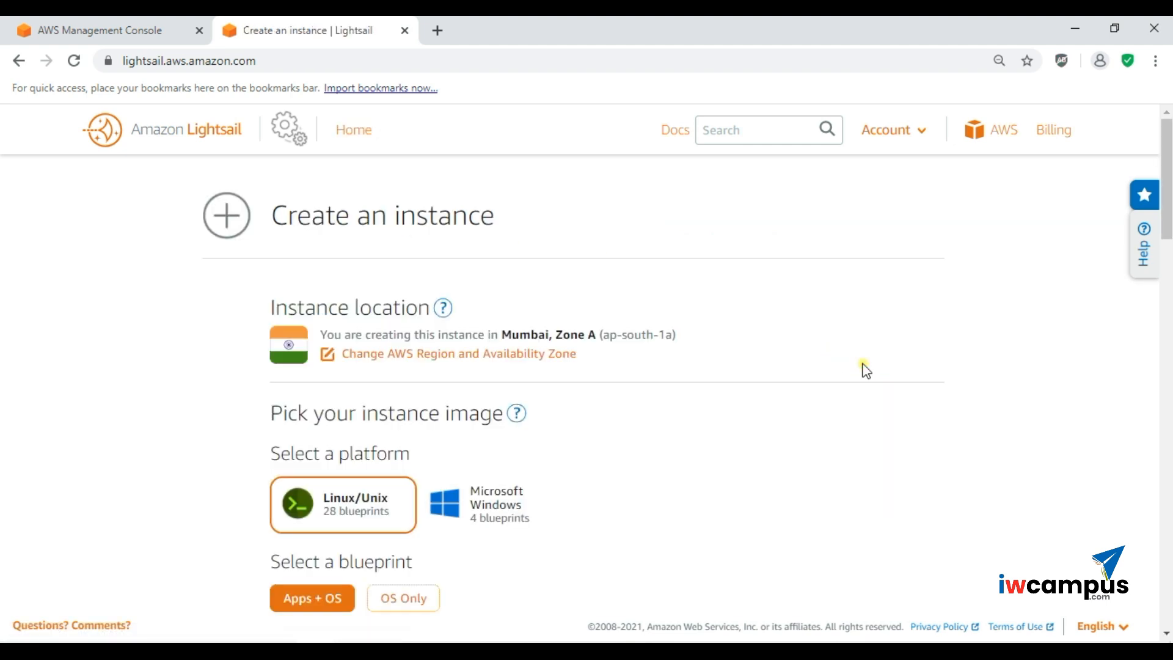
# Show the AWS regions available for the instance location.
pyautogui.scroll(-1, 692, 377)
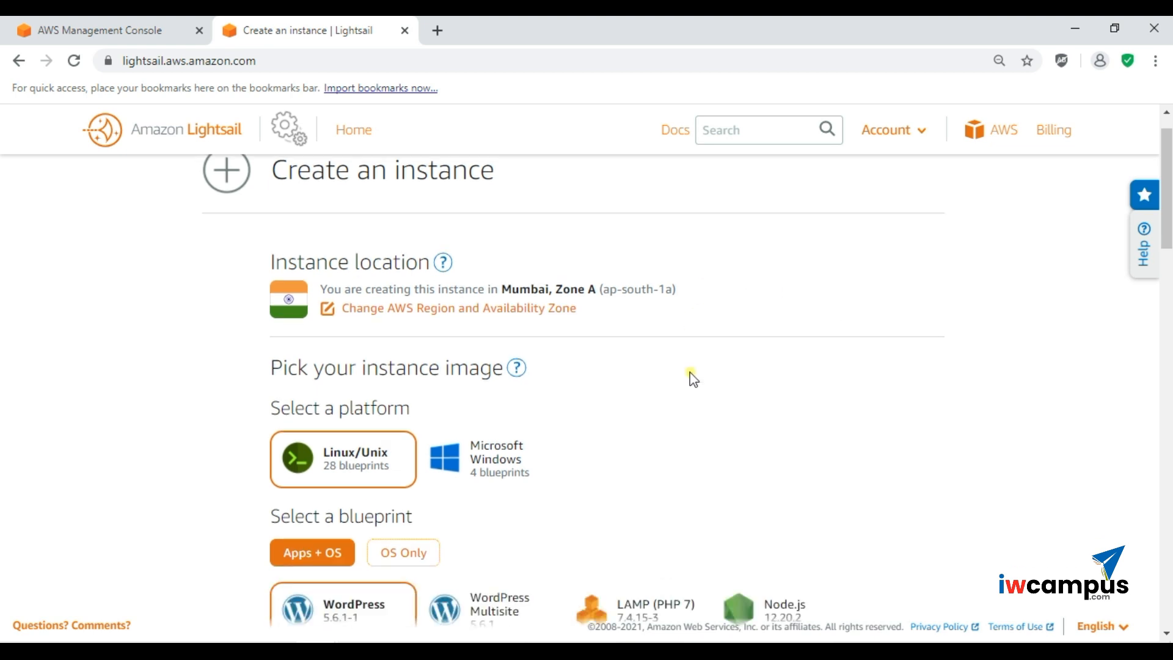
pyautogui.click(501, 309)
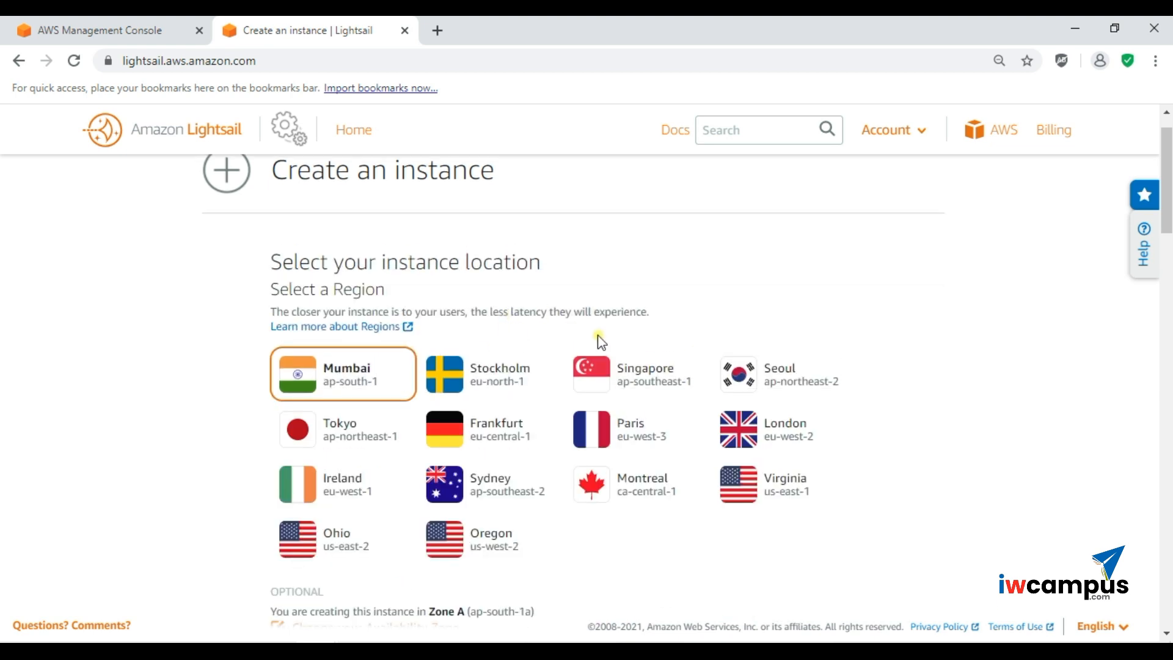
pyautogui.scroll(-3, 580, 537)
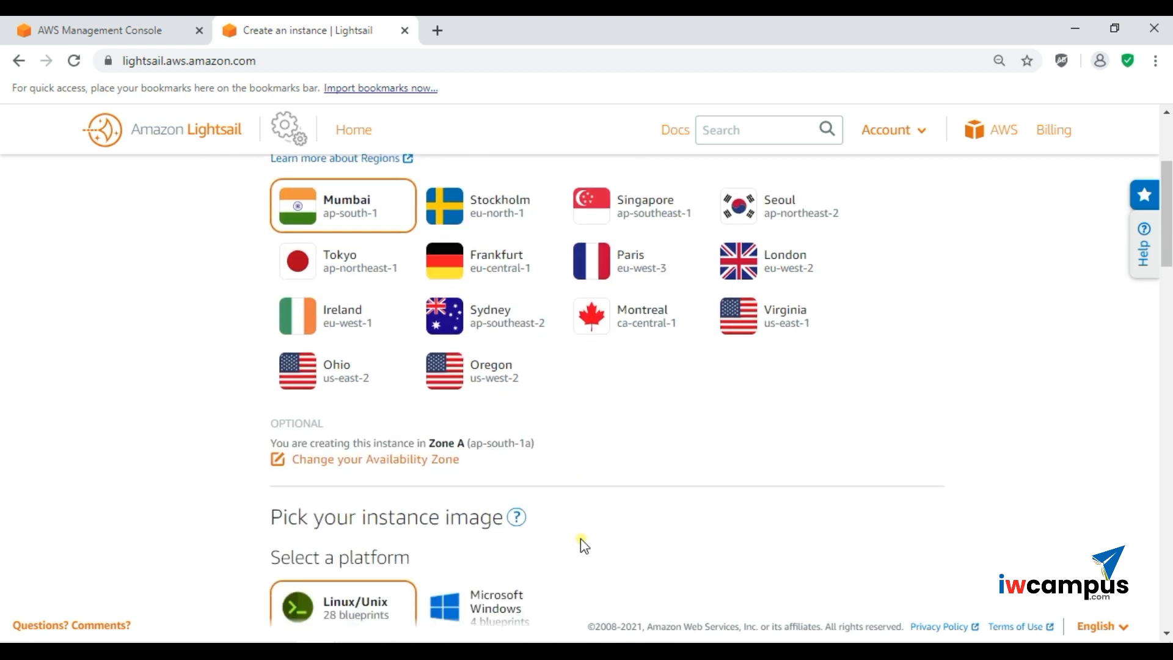
# Look through the Microsoft Windows blueprints under Apps + OS and OS Only, and return the platform to Linux/Unix.
pyautogui.scroll(-5, 580, 537)
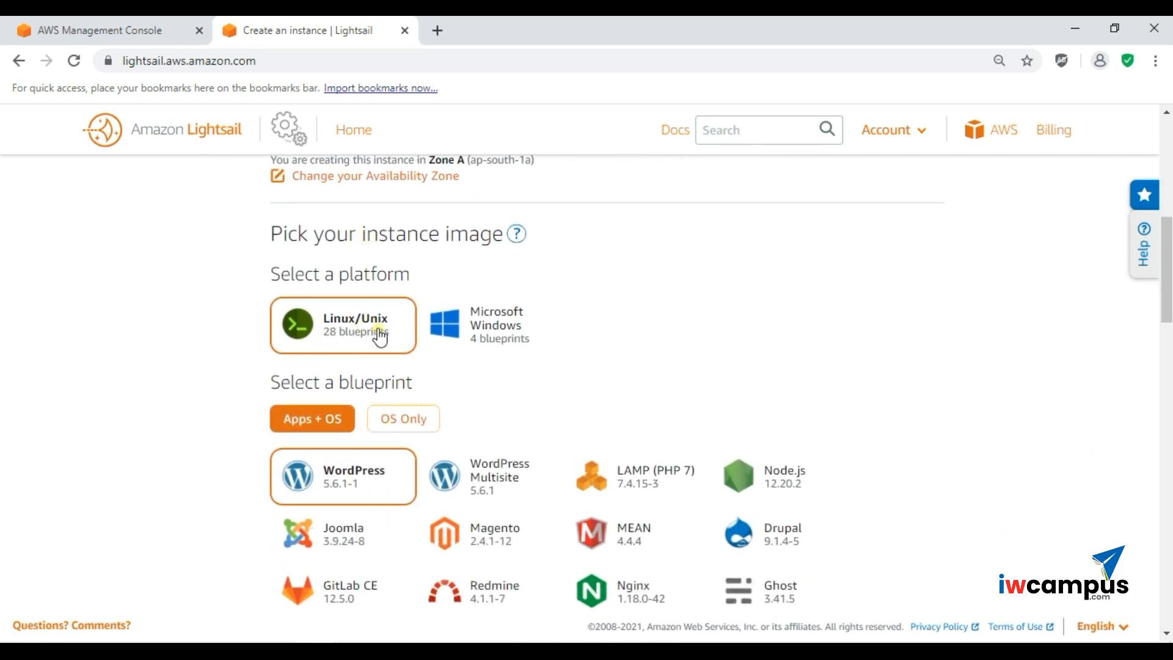
pyautogui.scroll(-2, 380, 335)
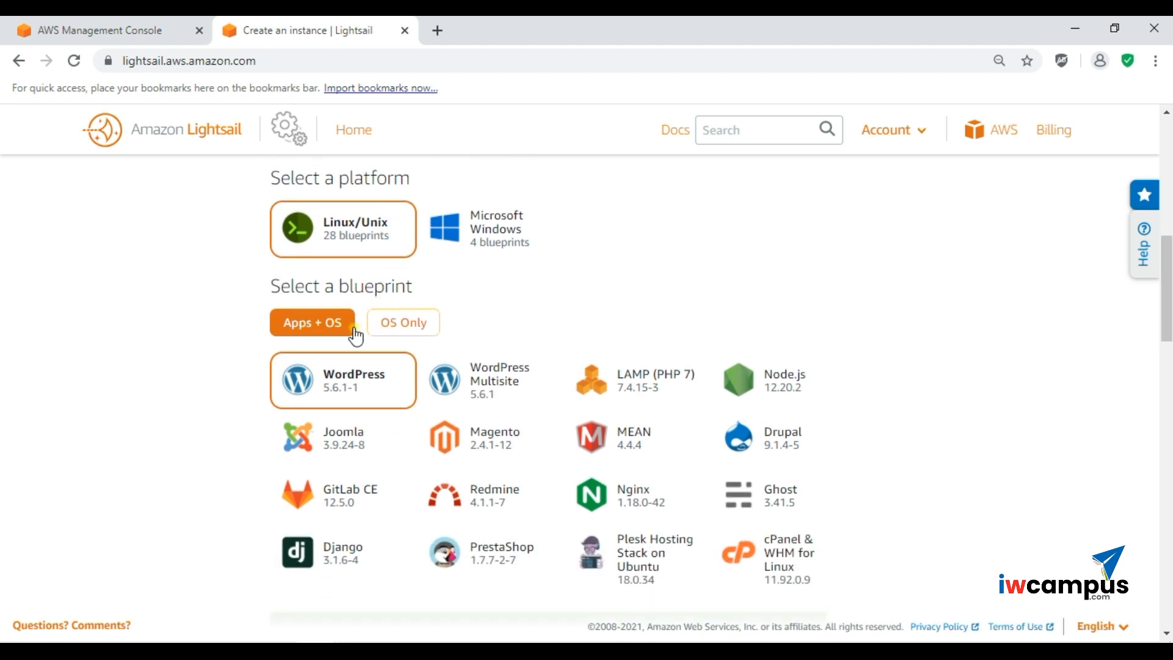
pyautogui.click(484, 245)
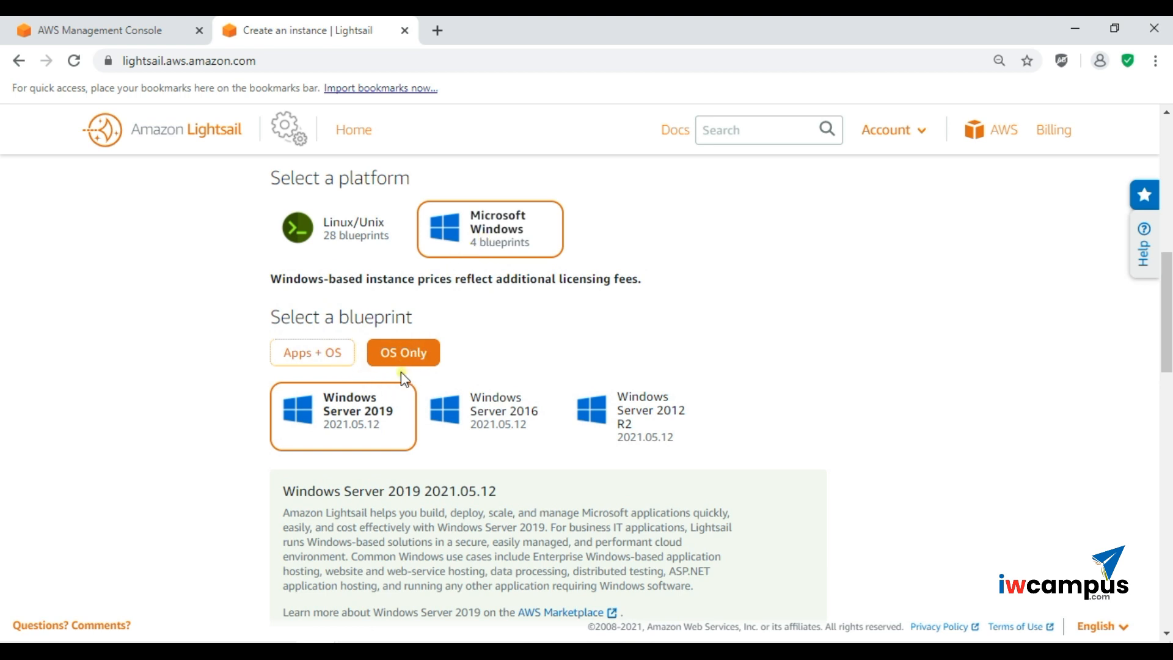
pyautogui.click(330, 358)
pyautogui.scroll(-1, 335, 366)
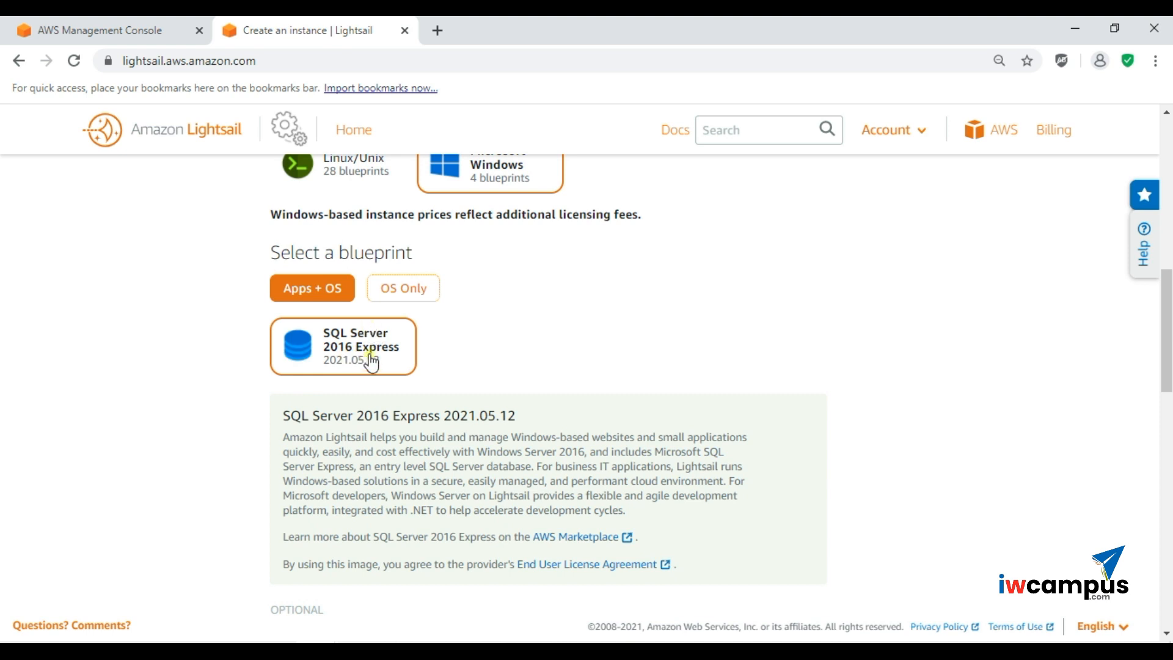
pyautogui.click(405, 284)
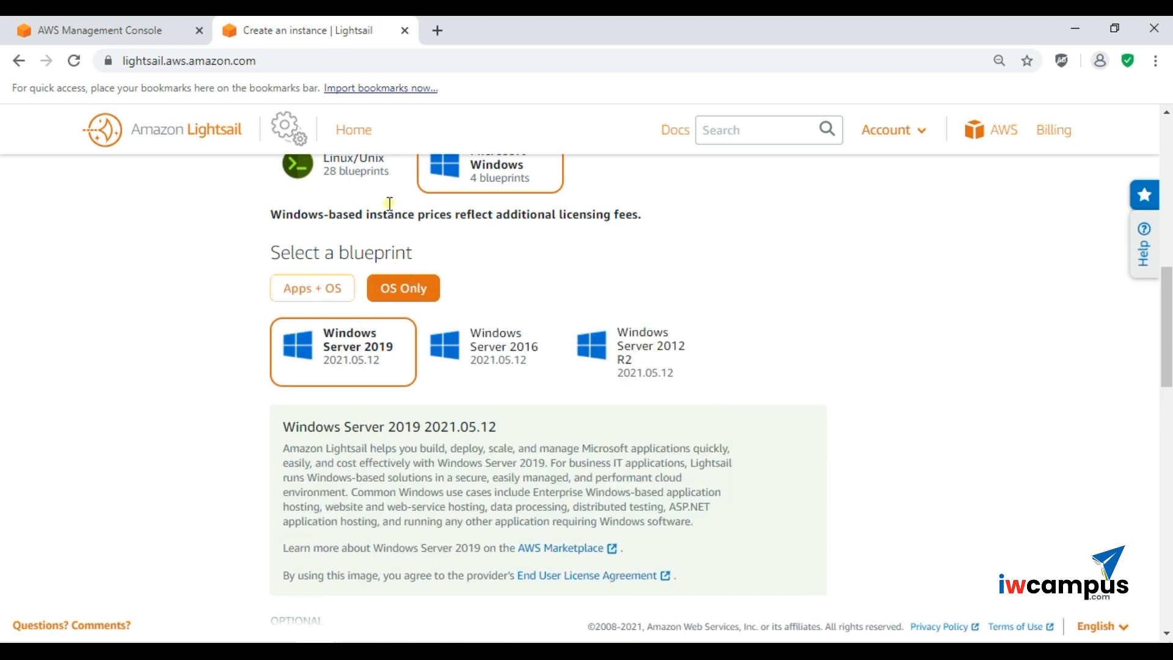
pyautogui.click(380, 178)
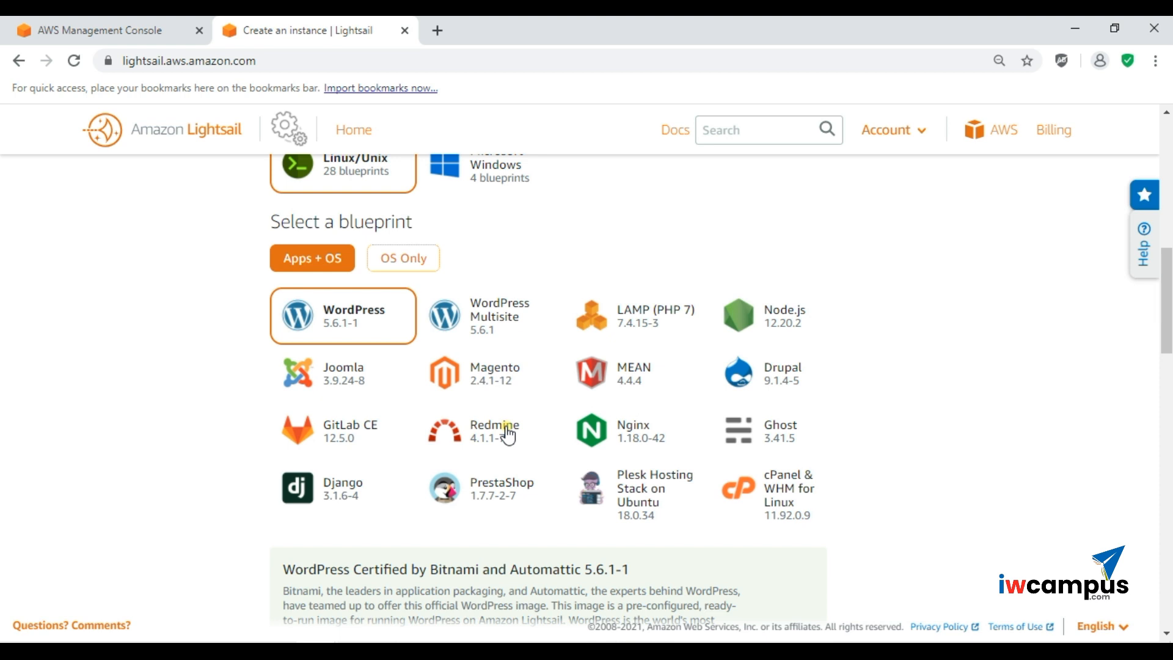
# Examine the Linux/Unix Apps + OS blueprints and the description of the WordPress image.
pyautogui.scroll(-1, 507, 434)
pyautogui.scroll(2, 507, 434)
pyautogui.scroll(1, 507, 435)
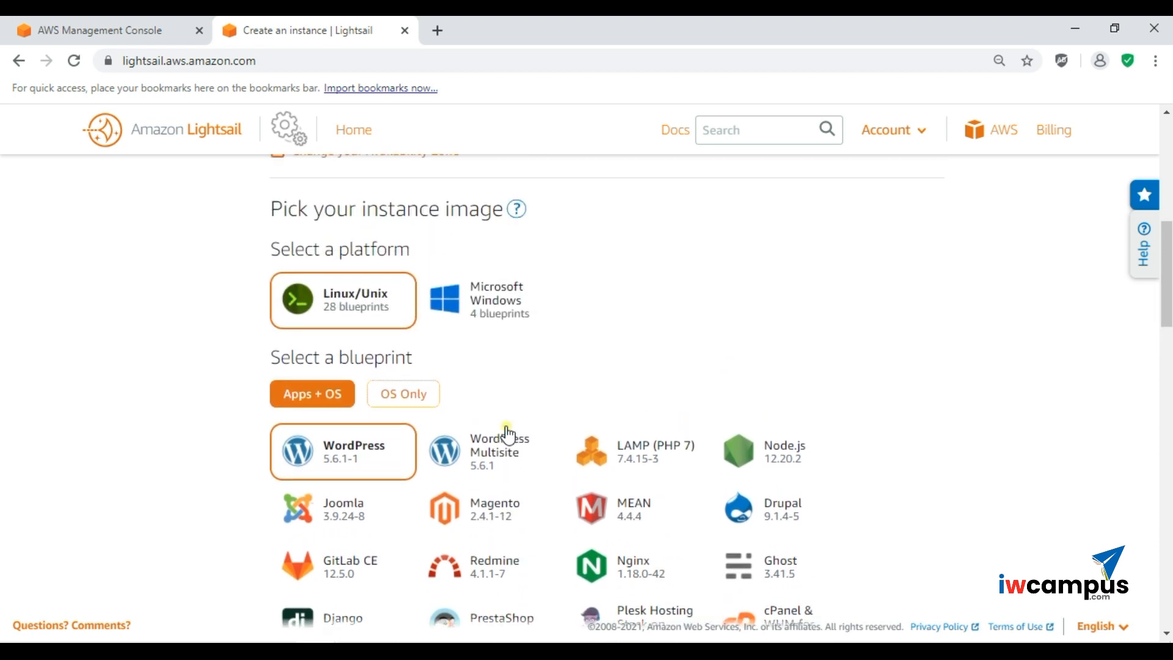
pyautogui.scroll(-1, 507, 435)
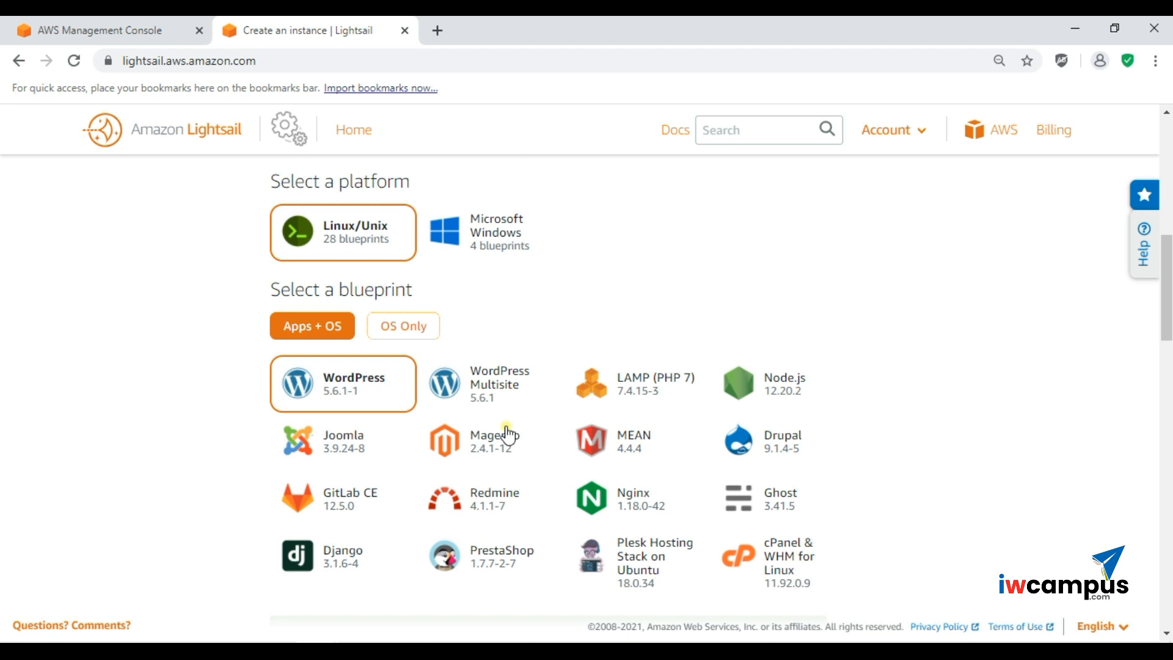
pyautogui.scroll(-1, 507, 434)
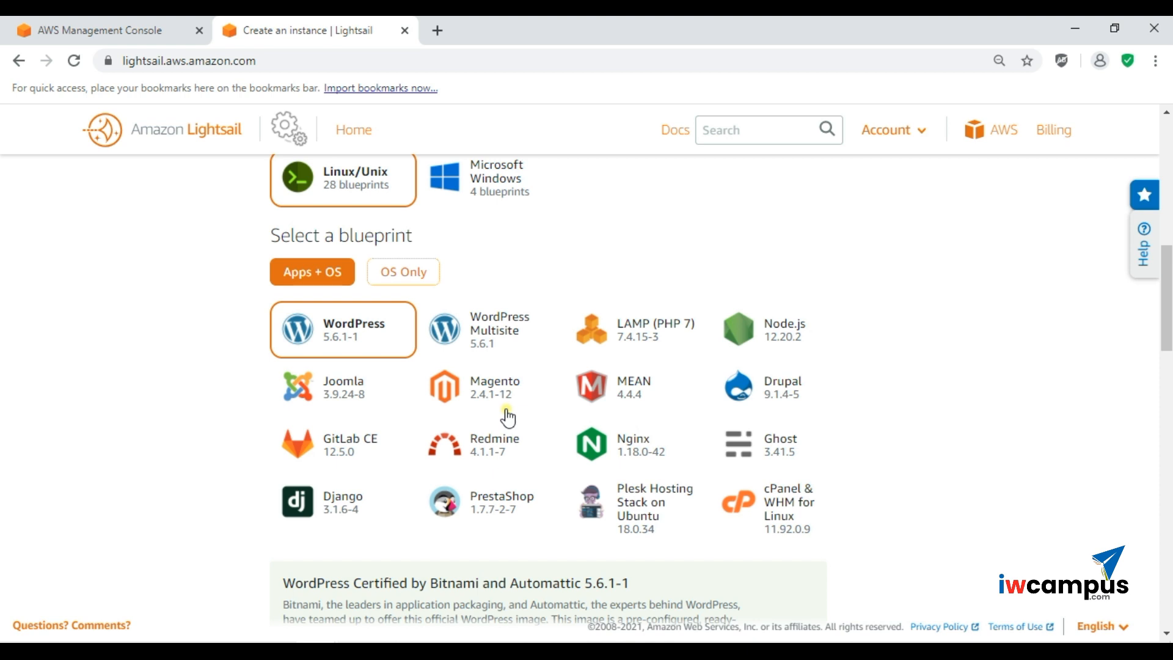
pyautogui.scroll(-1, 508, 417)
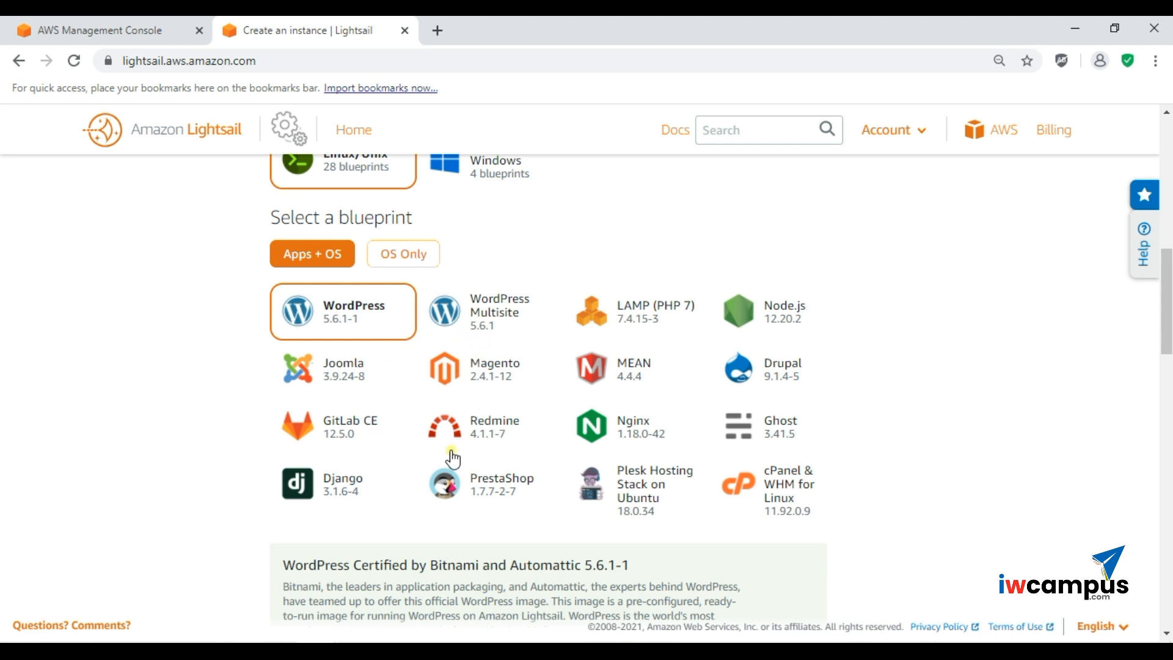
pyautogui.scroll(-4, 434, 453)
pyautogui.scroll(-1, 431, 447)
pyautogui.scroll(4, 431, 442)
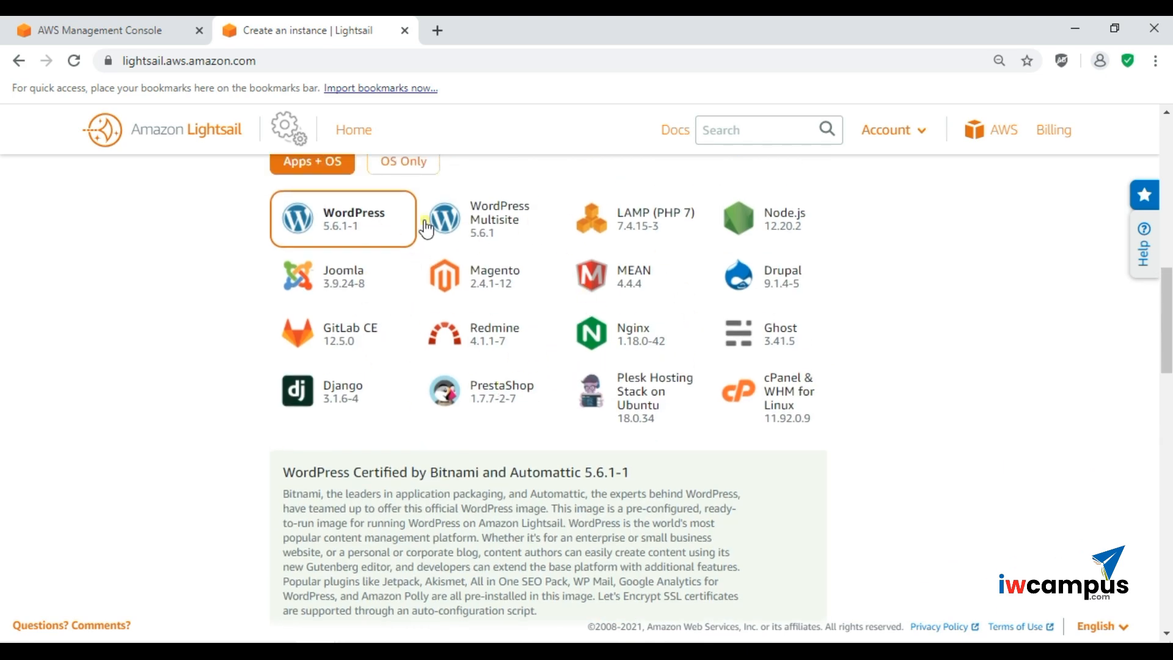
# Switch the Linux/Unix blueprints to OS Only, using the Amazon Linux 2 image.
pyautogui.click(403, 161)
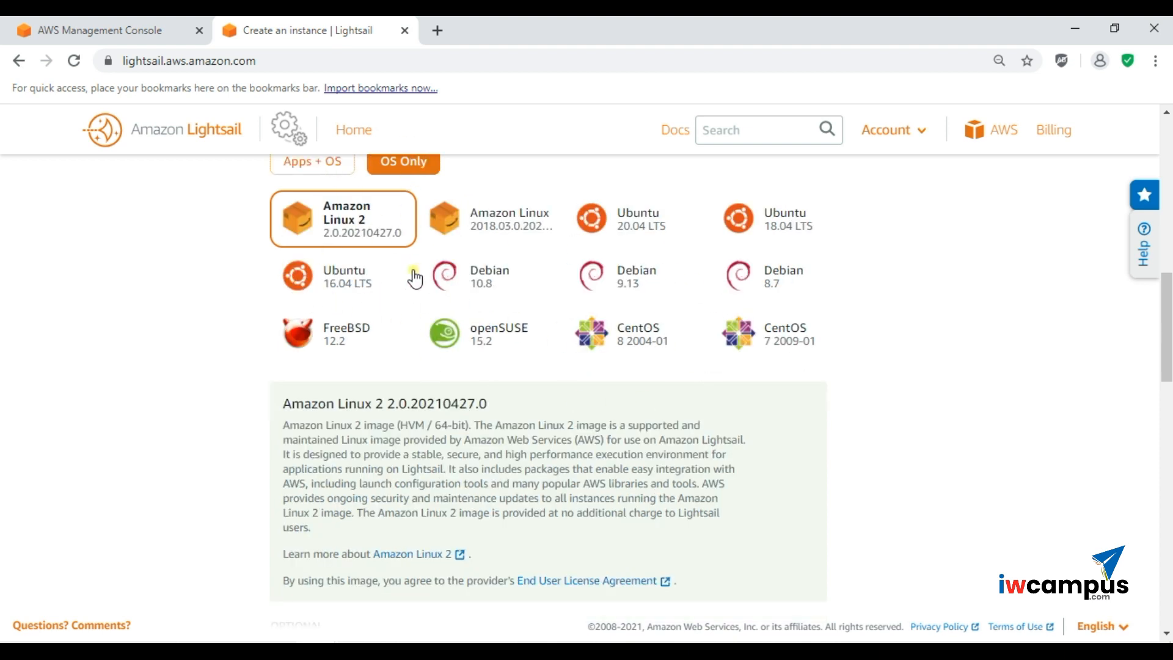
pyautogui.scroll(-1, 414, 279)
pyautogui.scroll(1, 411, 275)
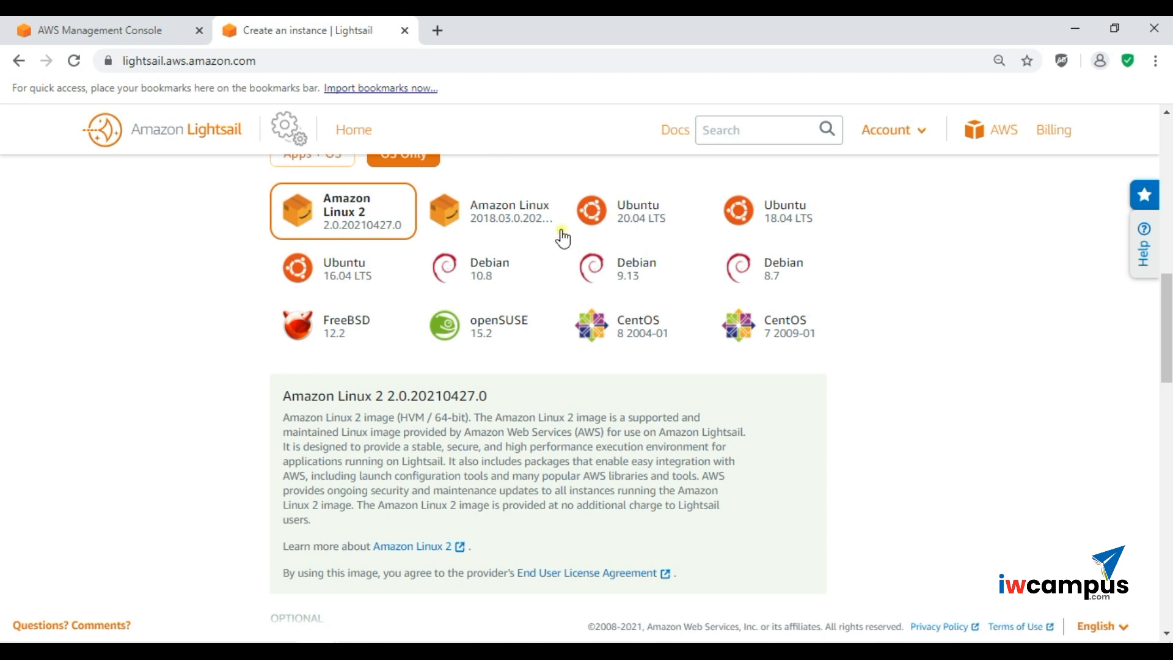
# Expand the SSH key pair manager to view the key pairs available for the instance.
pyautogui.scroll(-5, 455, 332)
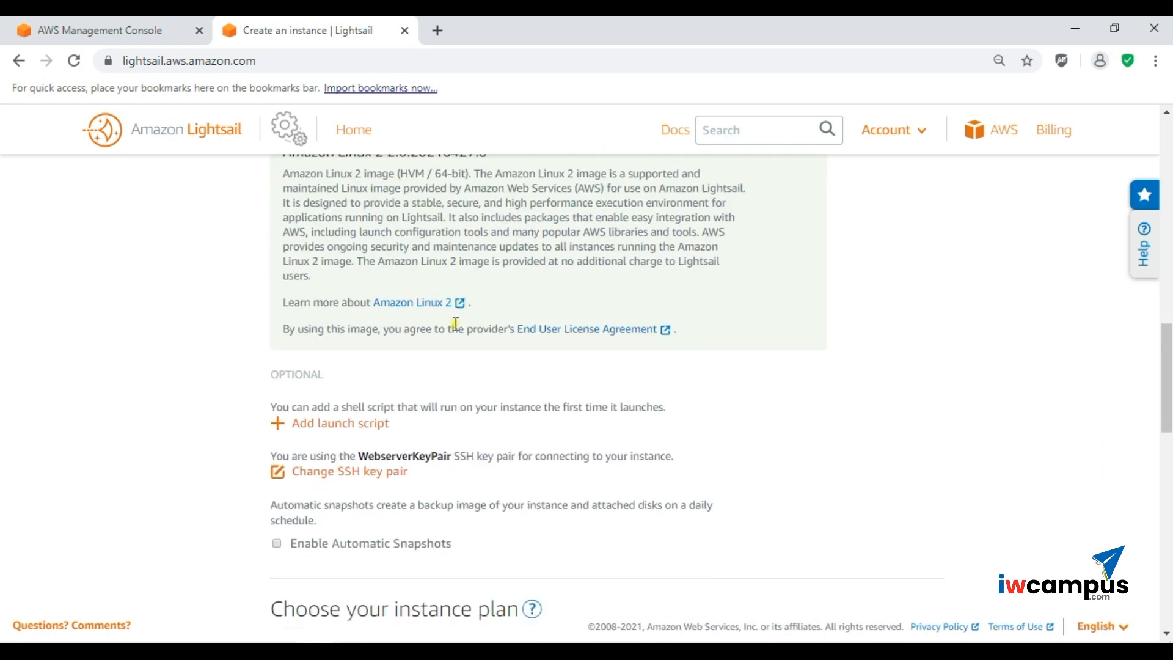
pyautogui.click(386, 410)
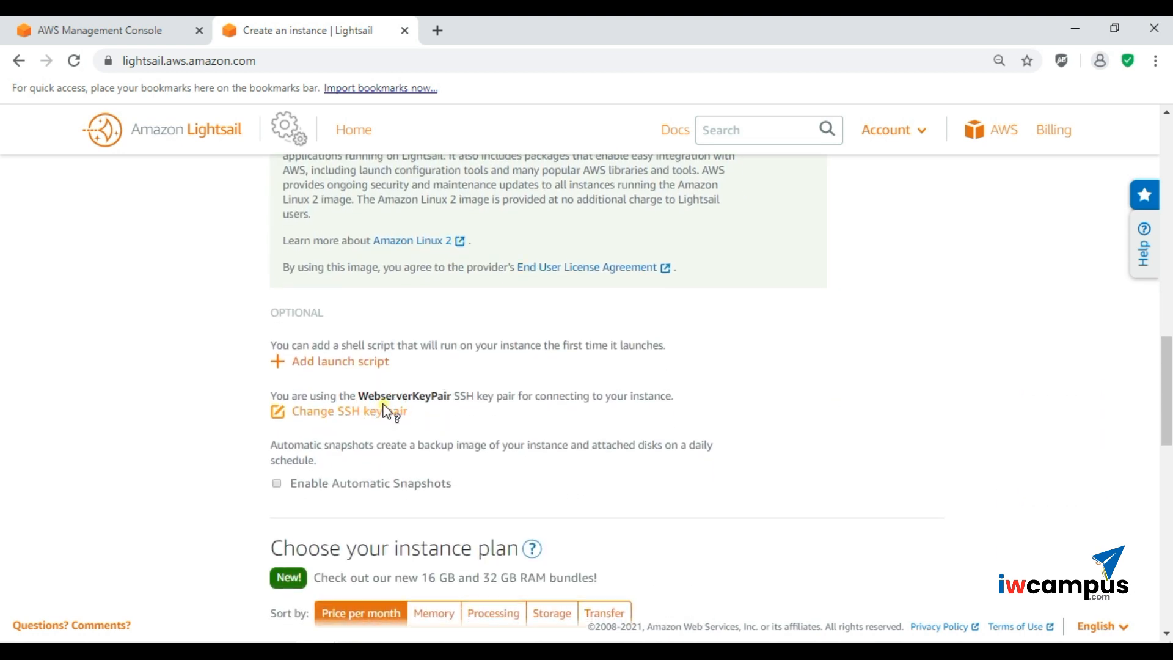
pyautogui.scroll(-2, 385, 497)
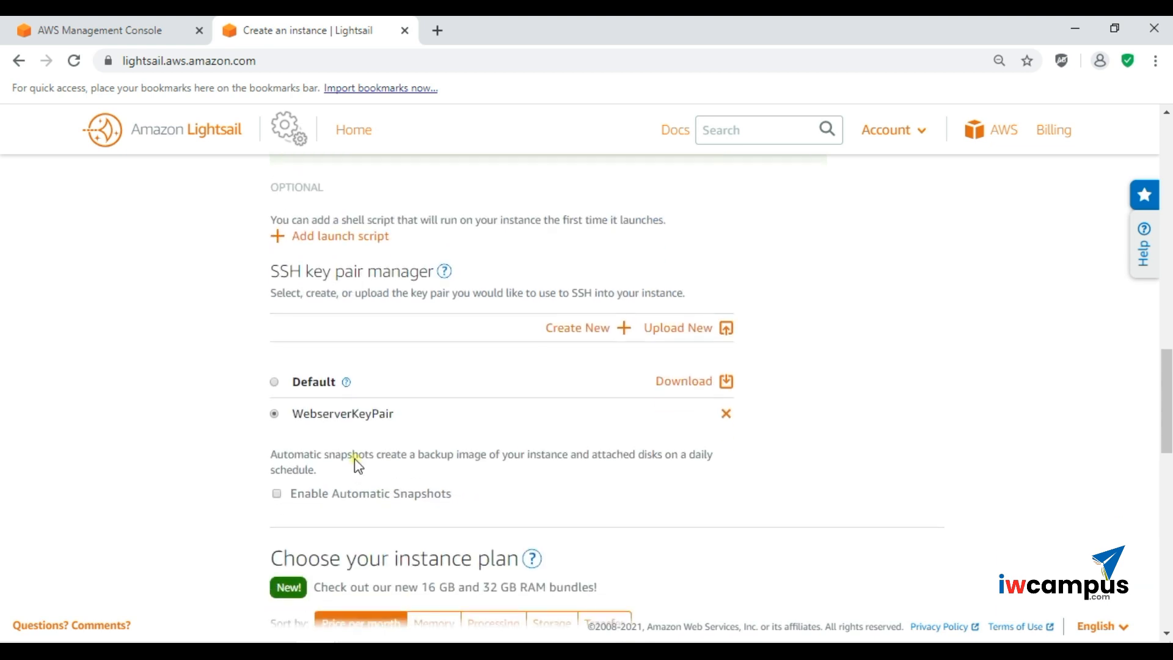
pyautogui.scroll(-1, 365, 433)
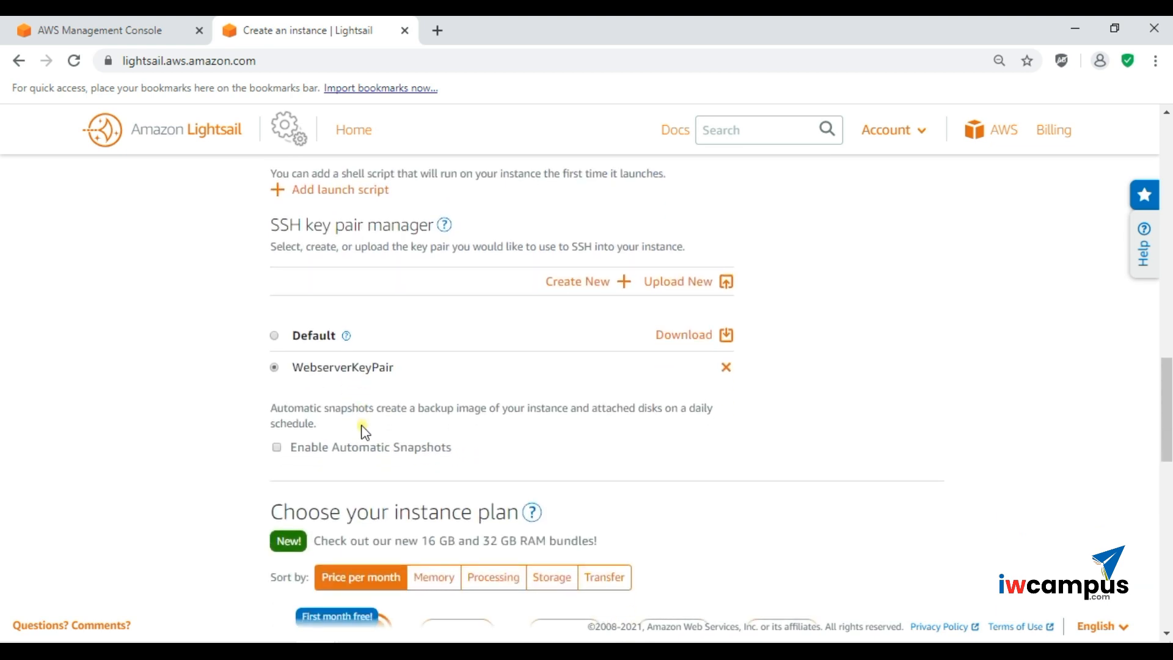
# Browse the instance plans up to the most expensive one and select the $160 USD plan.
pyautogui.scroll(-5, 361, 425)
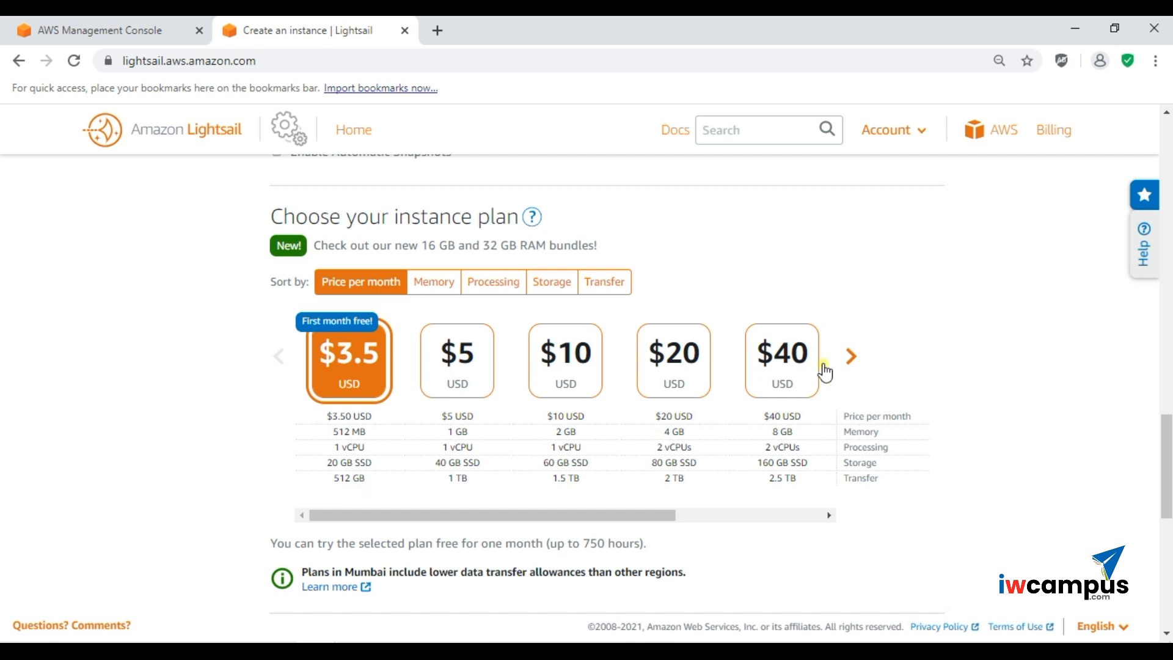
pyautogui.doubleClick(851, 357)
pyautogui.click(849, 358)
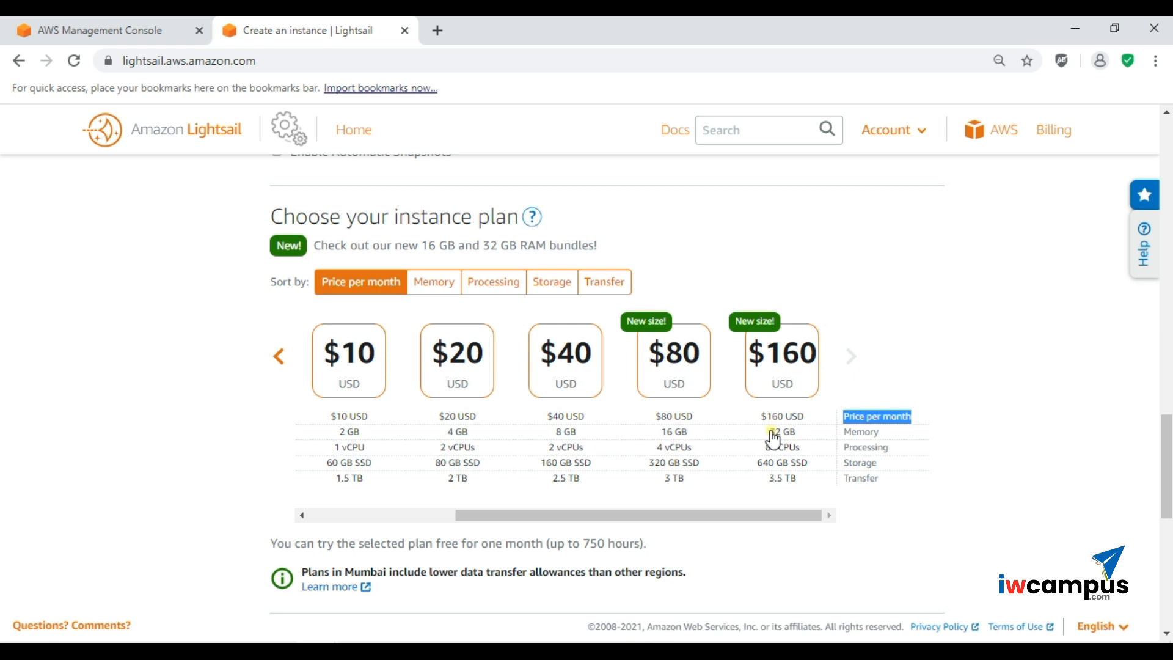
pyautogui.click(802, 447)
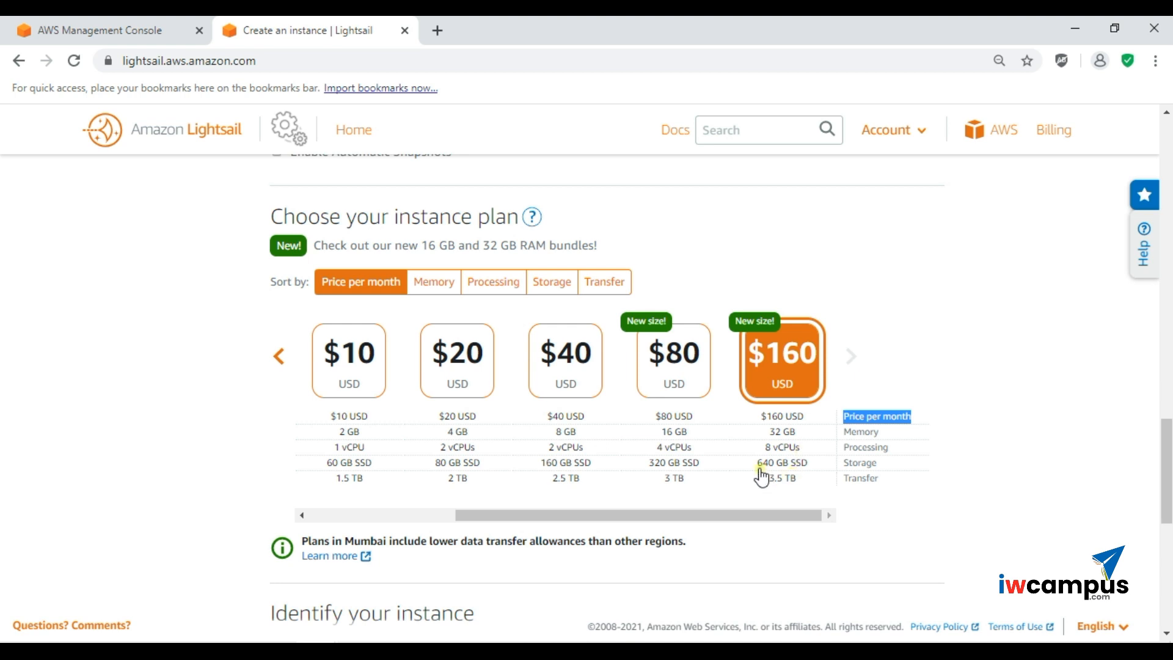
pyautogui.click(805, 478)
pyautogui.rightClick(791, 482)
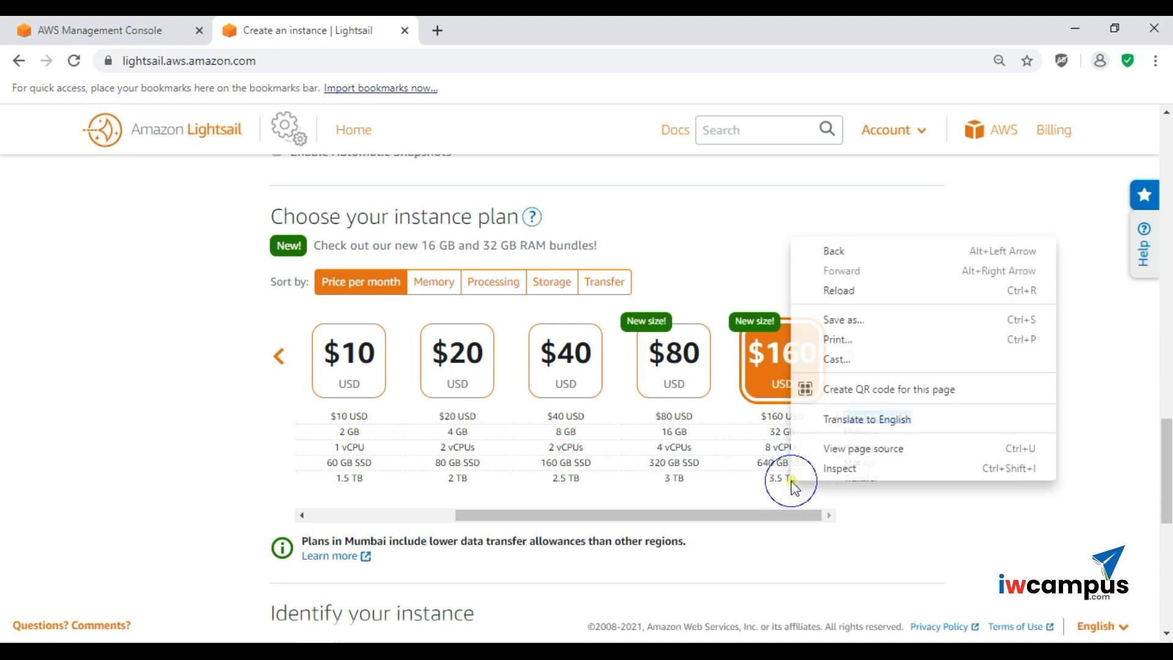
pyautogui.click(859, 512)
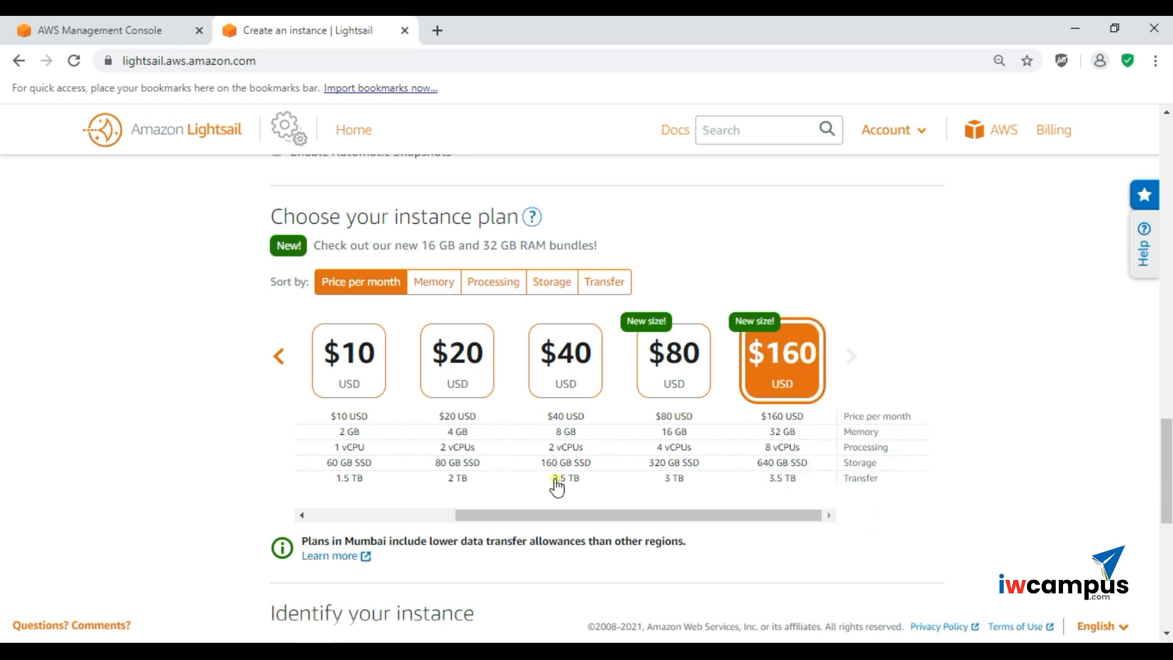
pyautogui.moveTo(884, 479); pyautogui.dragTo(794, 480)
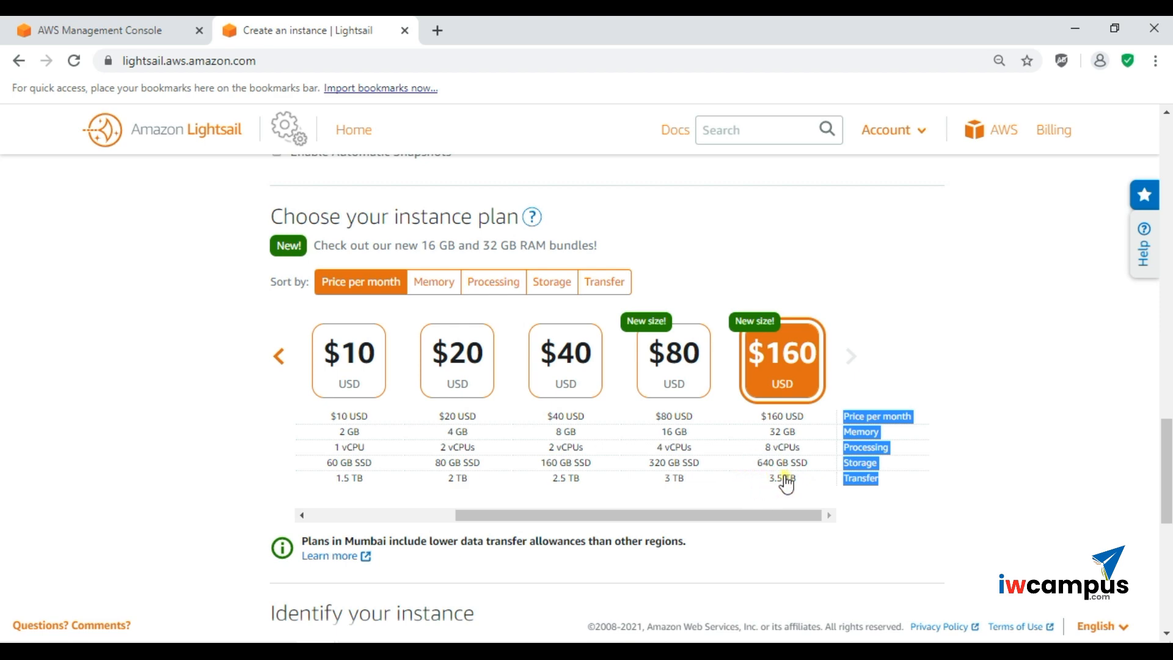
# Return to the lower-priced instance plans and select the $3.5 USD per month plan.
pyautogui.scroll(15, 786, 483)
pyautogui.scroll(7, 786, 483)
pyautogui.scroll(-20, 786, 482)
pyautogui.scroll(-1, 784, 476)
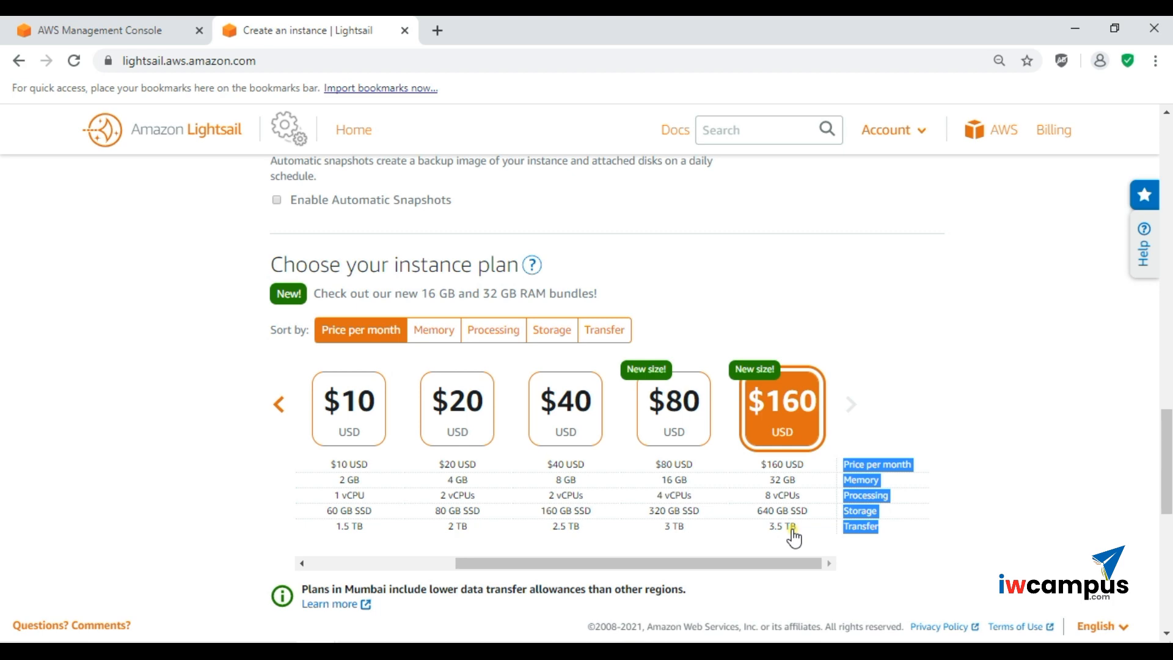
pyautogui.hscroll(-4, 792, 530)
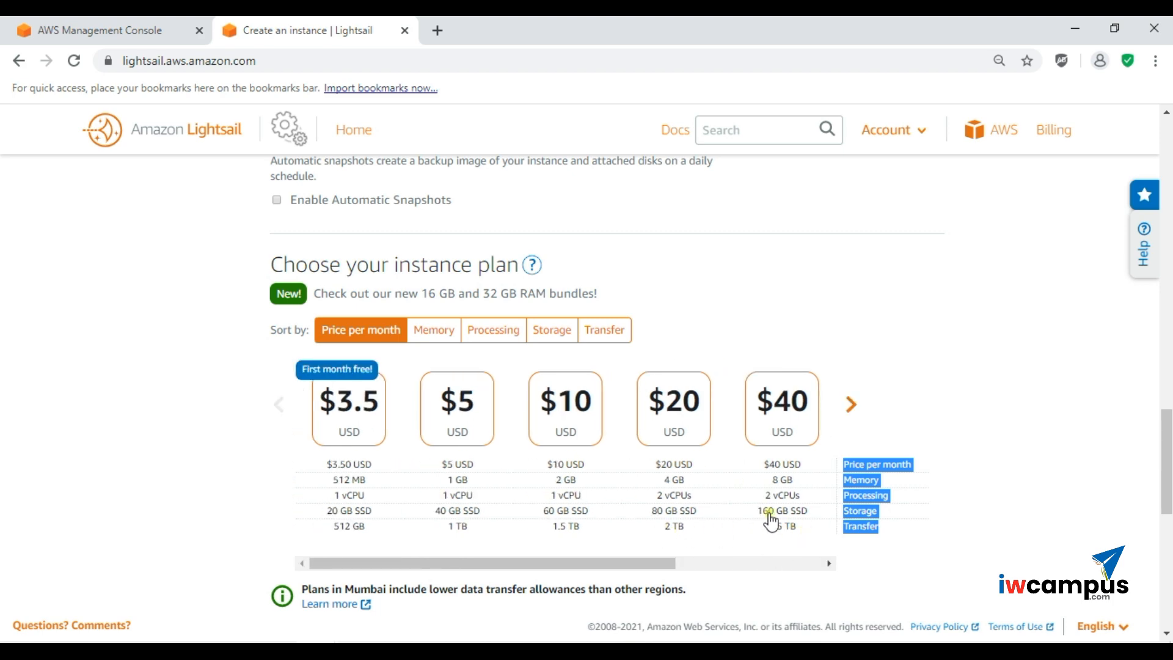
pyautogui.scroll(15, 629, 527)
pyautogui.scroll(-16, 629, 524)
pyautogui.scroll(-3, 630, 529)
pyautogui.scroll(6, 628, 528)
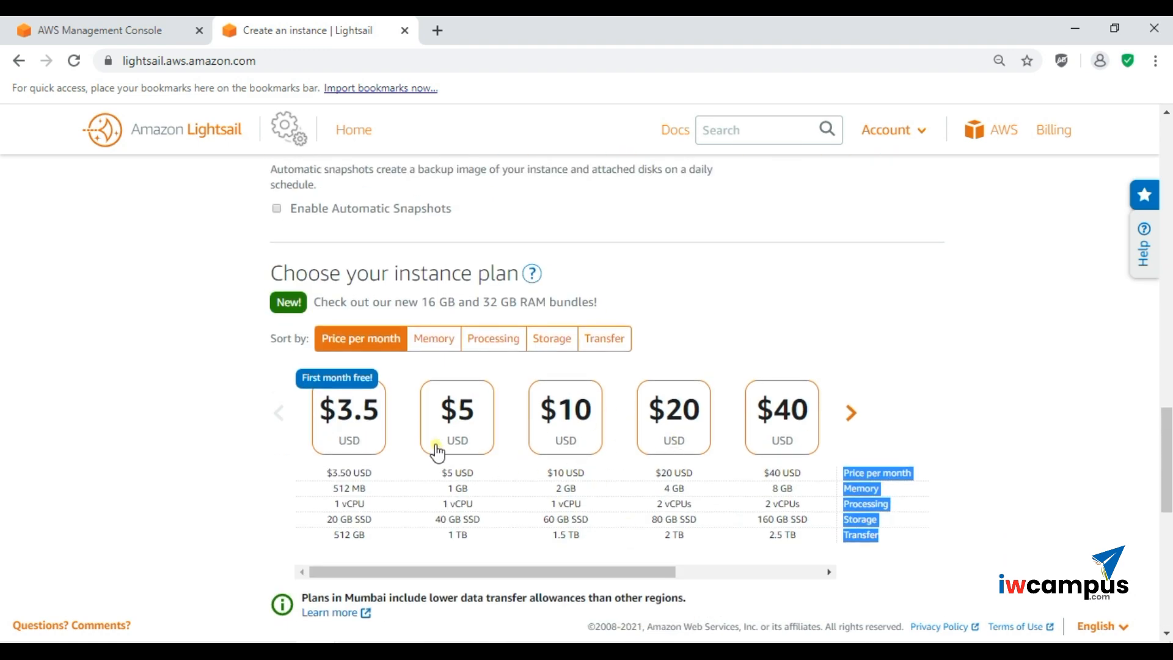
pyautogui.click(368, 440)
# Name the instance mytestserver.
pyautogui.scroll(-4, 439, 516)
pyautogui.scroll(-1, 438, 518)
pyautogui.tripleClick(440, 509)
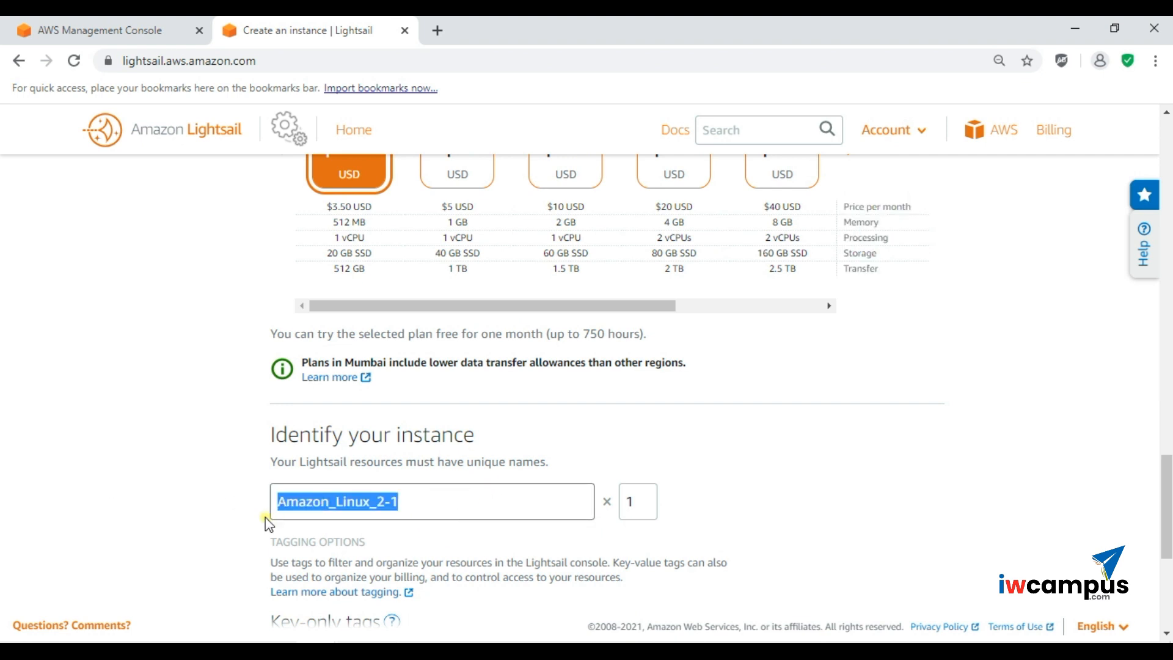
pyautogui.write('mytest')
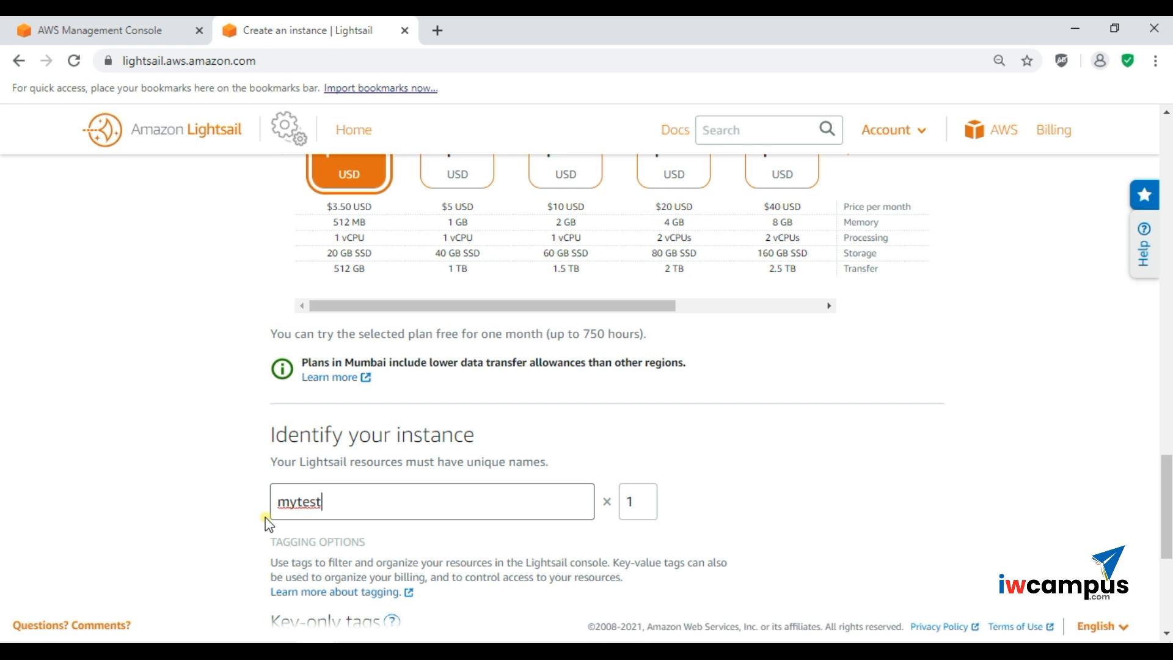
pyautogui.write('server')
# Set the number of mytestserver instances to 3 and review the tagging options and the rest of the creation form.
pyautogui.doubleClick(635, 501)
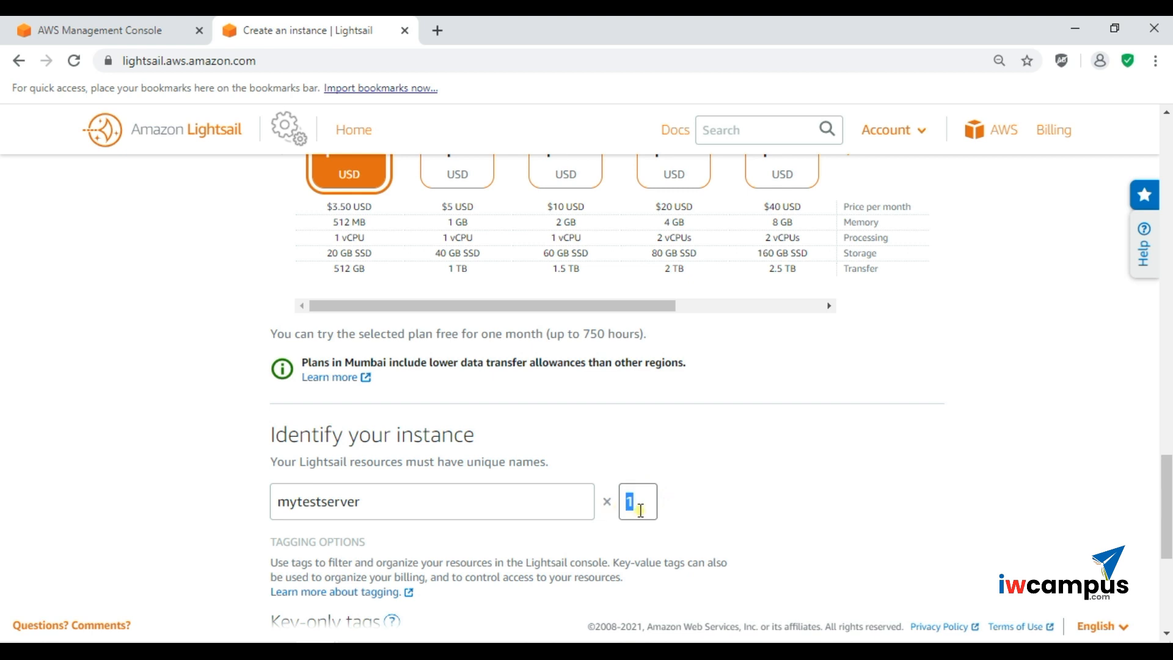
pyautogui.click(679, 511)
pyautogui.scroll(-1, 679, 510)
pyautogui.scroll(-4, 679, 510)
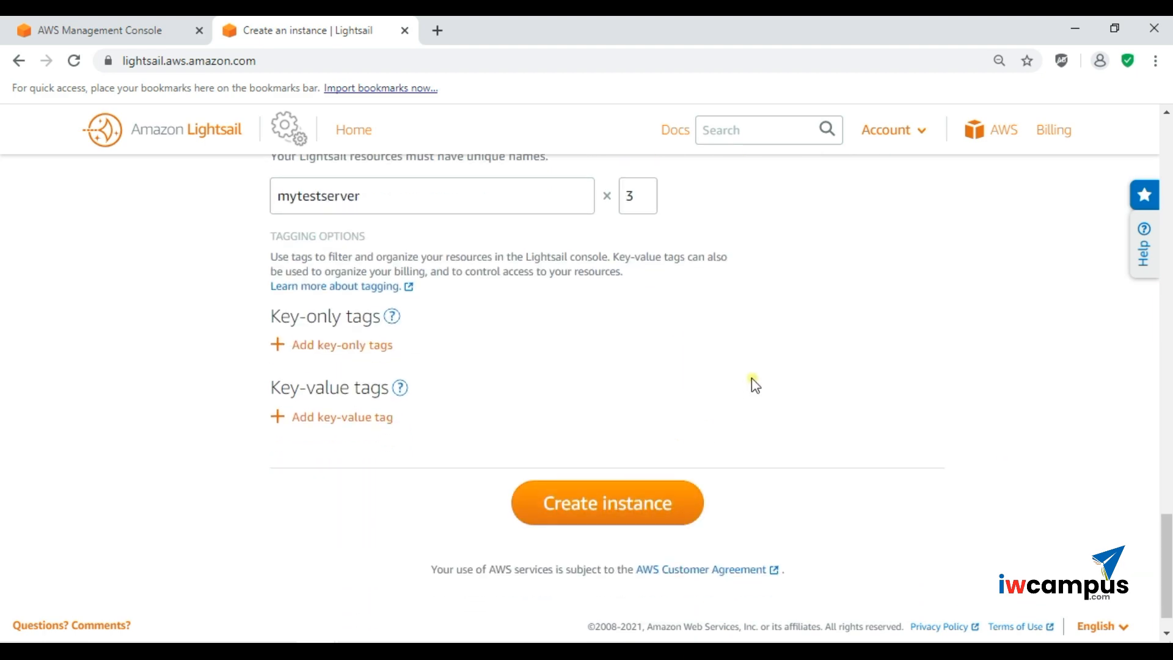
pyautogui.scroll(5, 752, 384)
pyautogui.scroll(20, 754, 385)
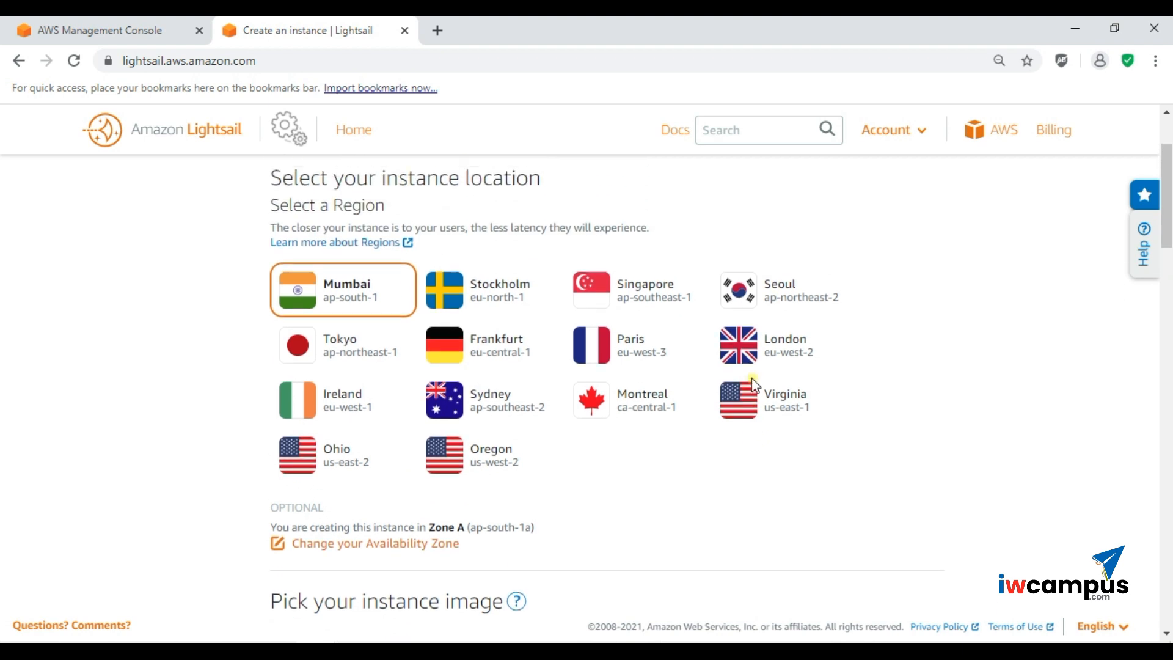
# Leave the creation form for the Lightsail home page, connect to WordPress-1-1 in the browser-based SSH terminal, and close it.
pyautogui.click(353, 131)
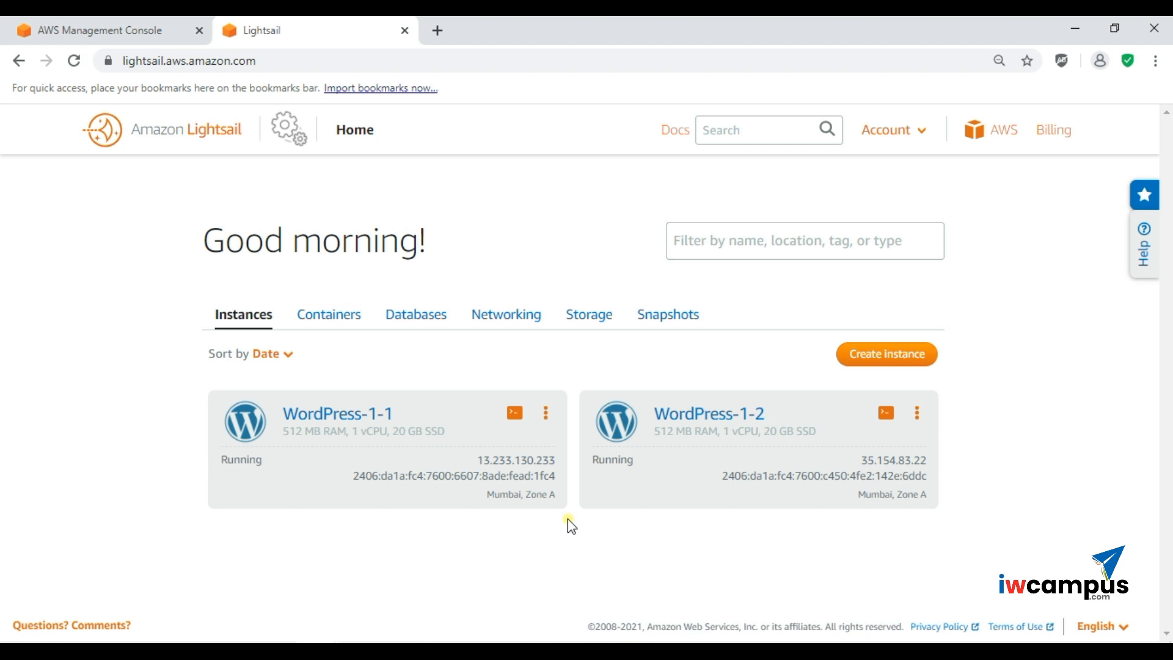
pyautogui.click(522, 420)
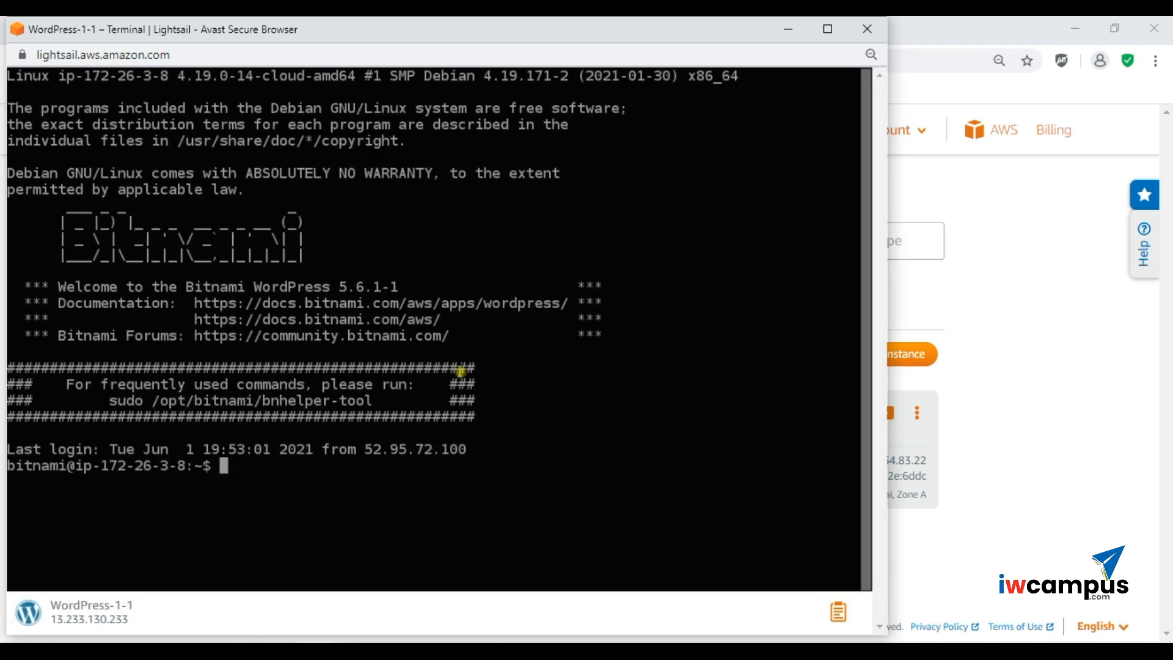
pyautogui.moveTo(570, 32); pyautogui.dragTo(950, 76)
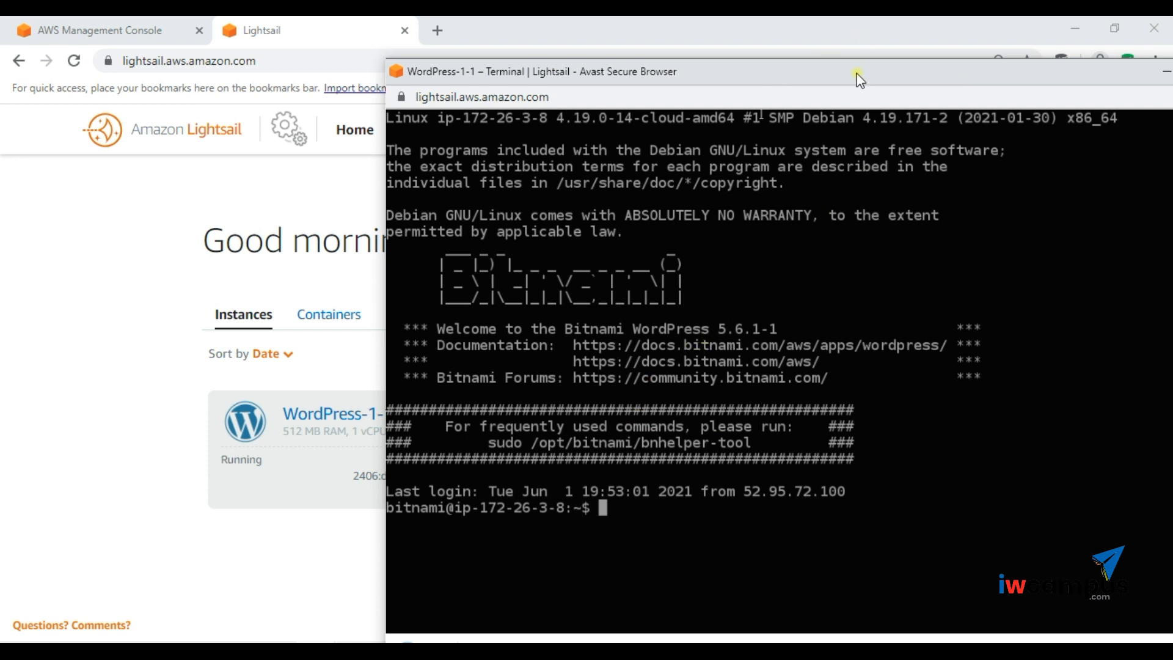
pyautogui.moveTo(858, 78); pyautogui.dragTo(561, 80)
pyautogui.click(873, 72)
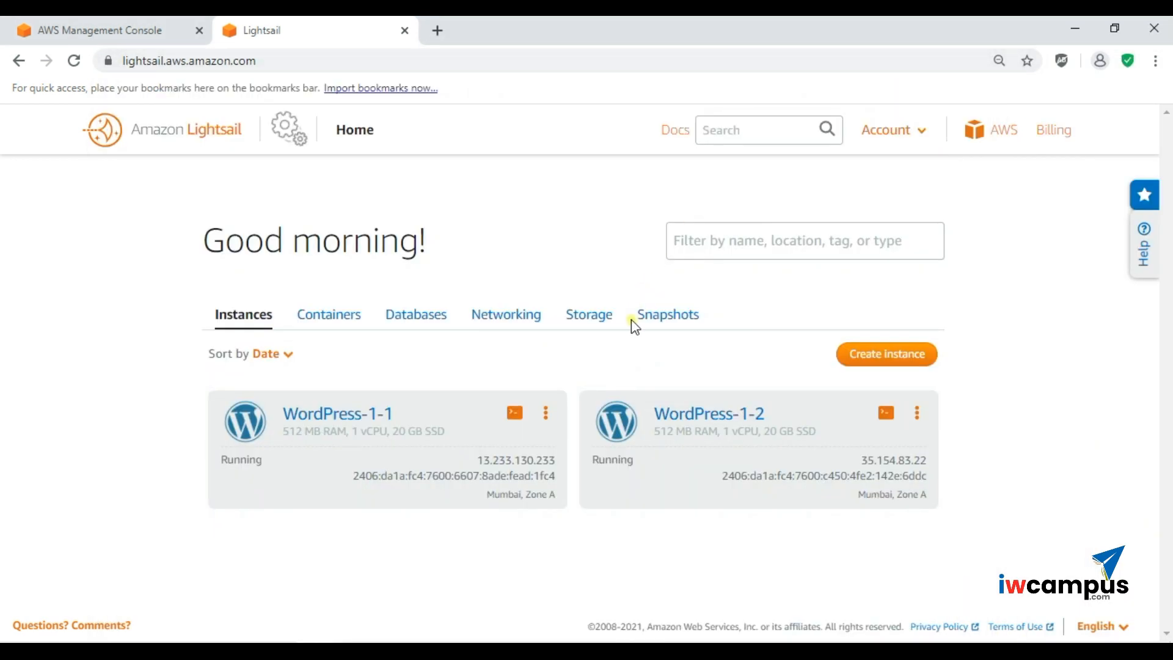
# Open the management page of WordPress-1-1 and review its browser and own-client SSH connection details.
pyautogui.click(553, 420)
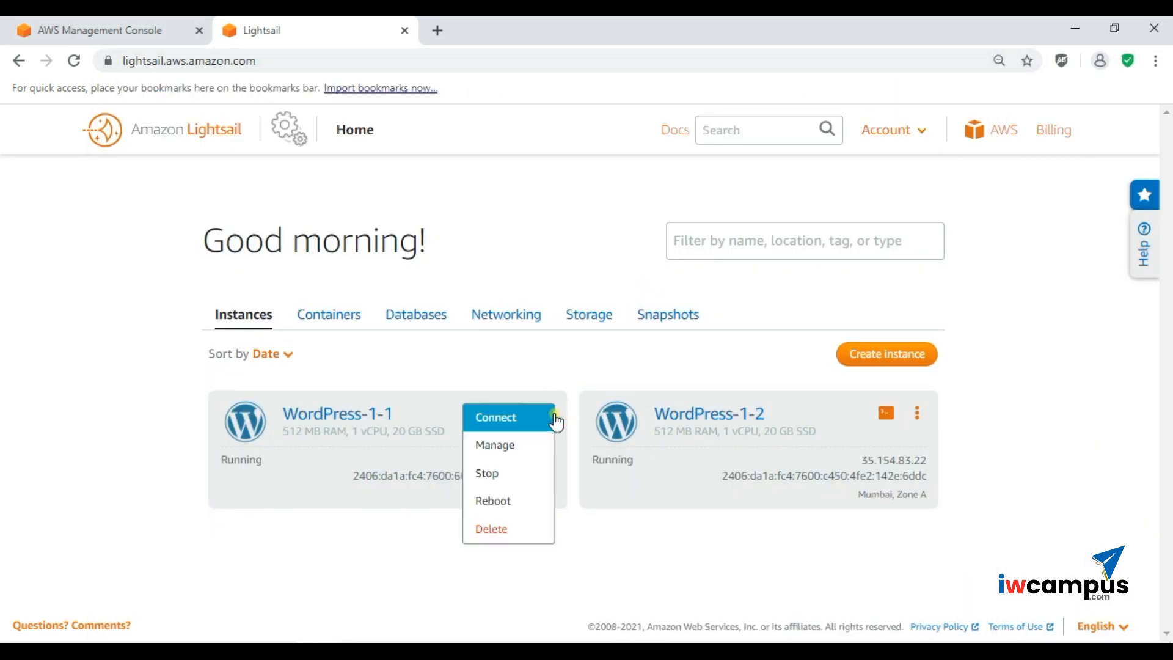
pyautogui.click(531, 448)
pyautogui.scroll(-3, 529, 446)
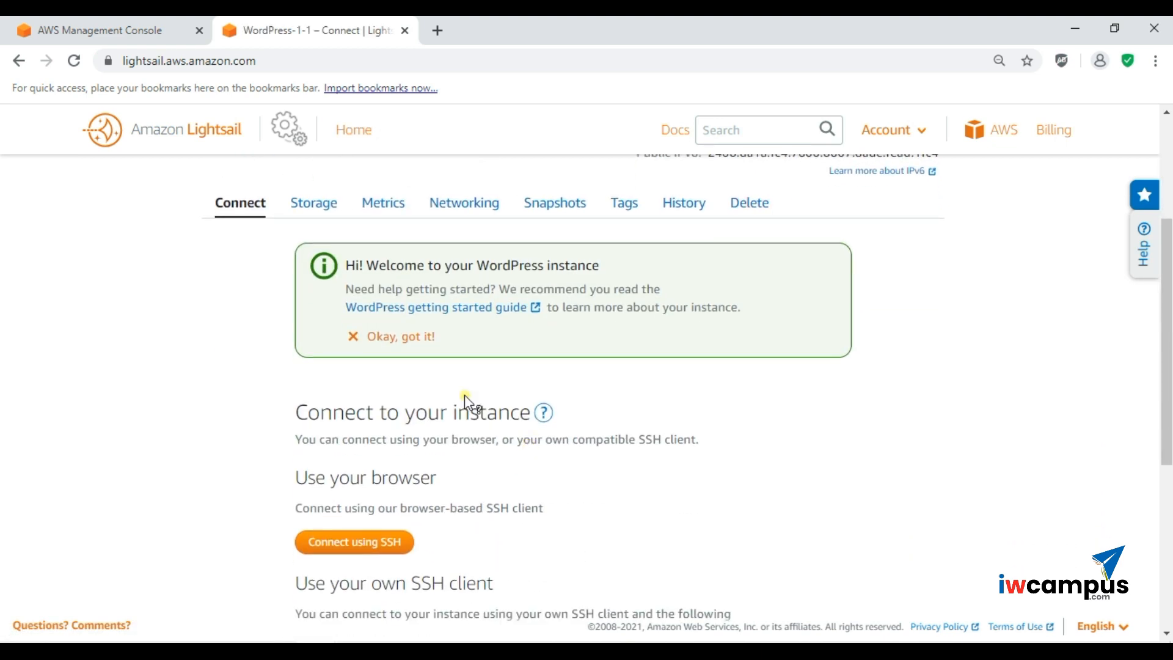
pyautogui.scroll(-4, 486, 427)
pyautogui.click(443, 451)
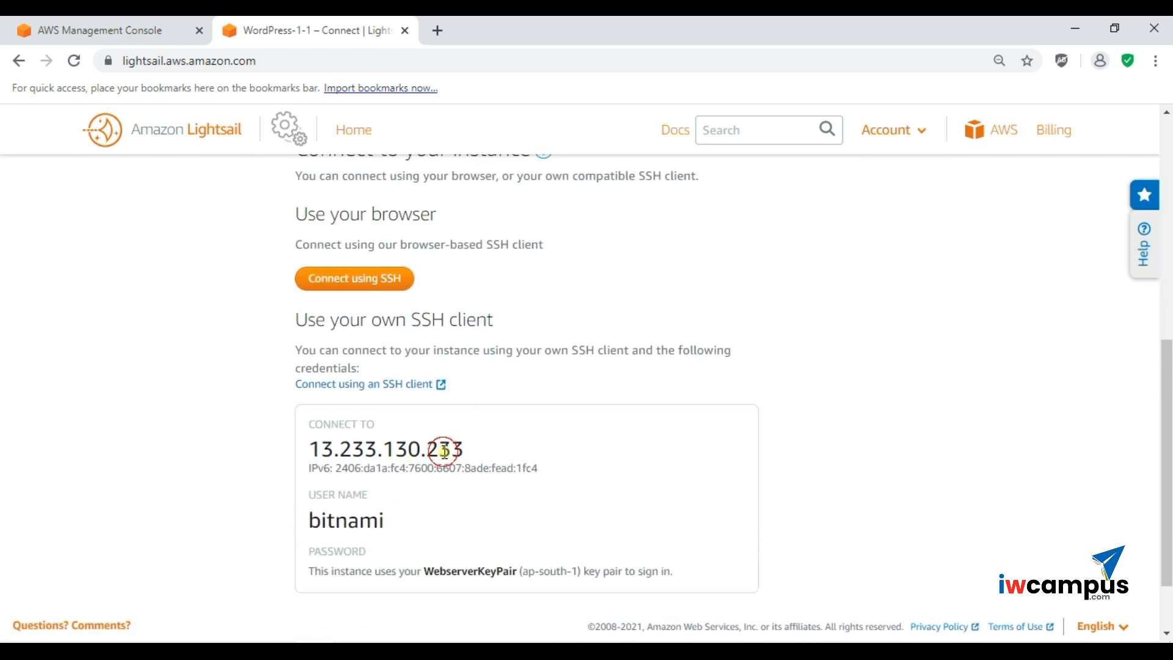
pyautogui.scroll(-1, 444, 451)
pyautogui.scroll(6, 369, 452)
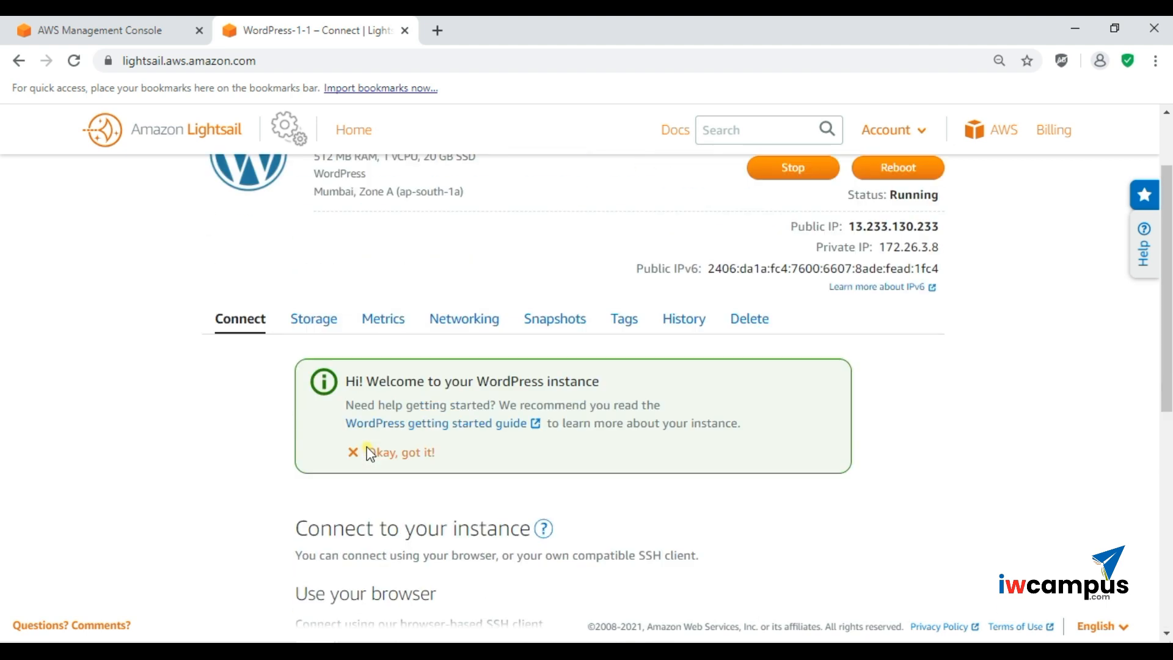
# View the instance's disk storage and its CPU overview metrics graphs.
pyautogui.scroll(2, 367, 448)
pyautogui.click(333, 432)
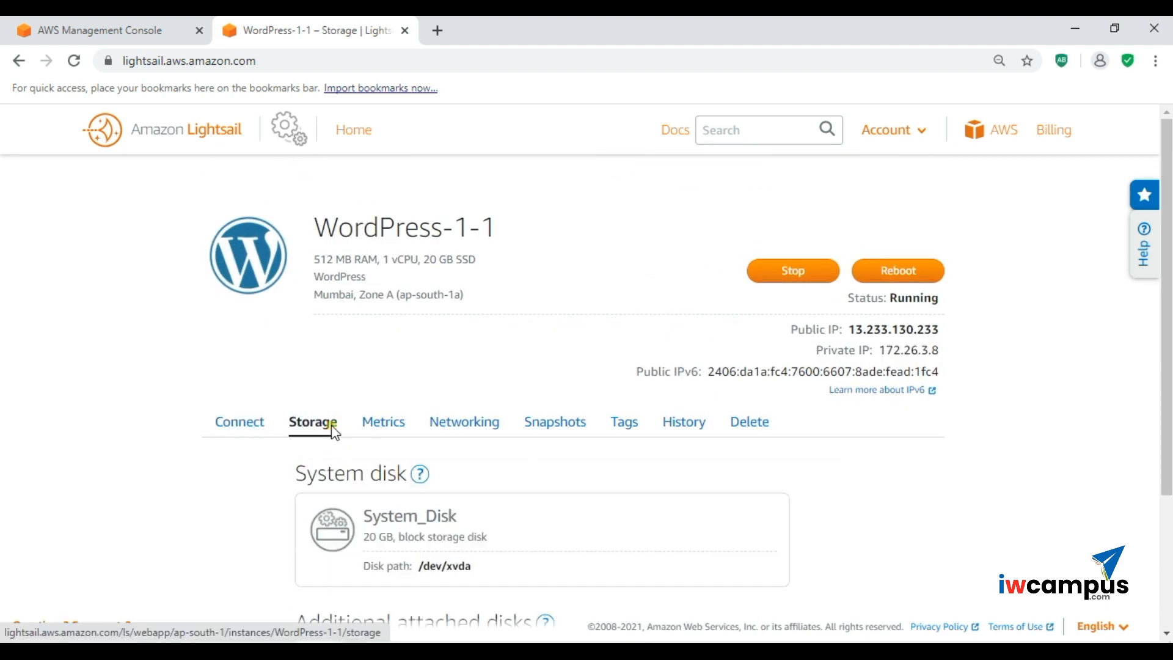
pyautogui.scroll(-3, 334, 432)
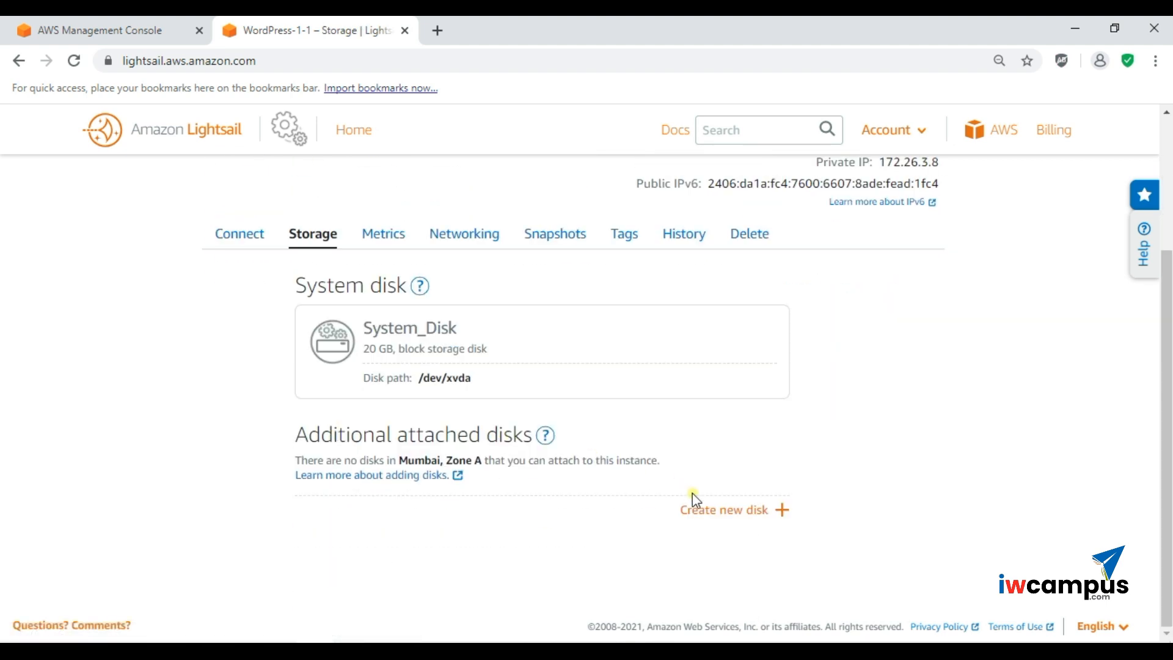
pyautogui.click(391, 238)
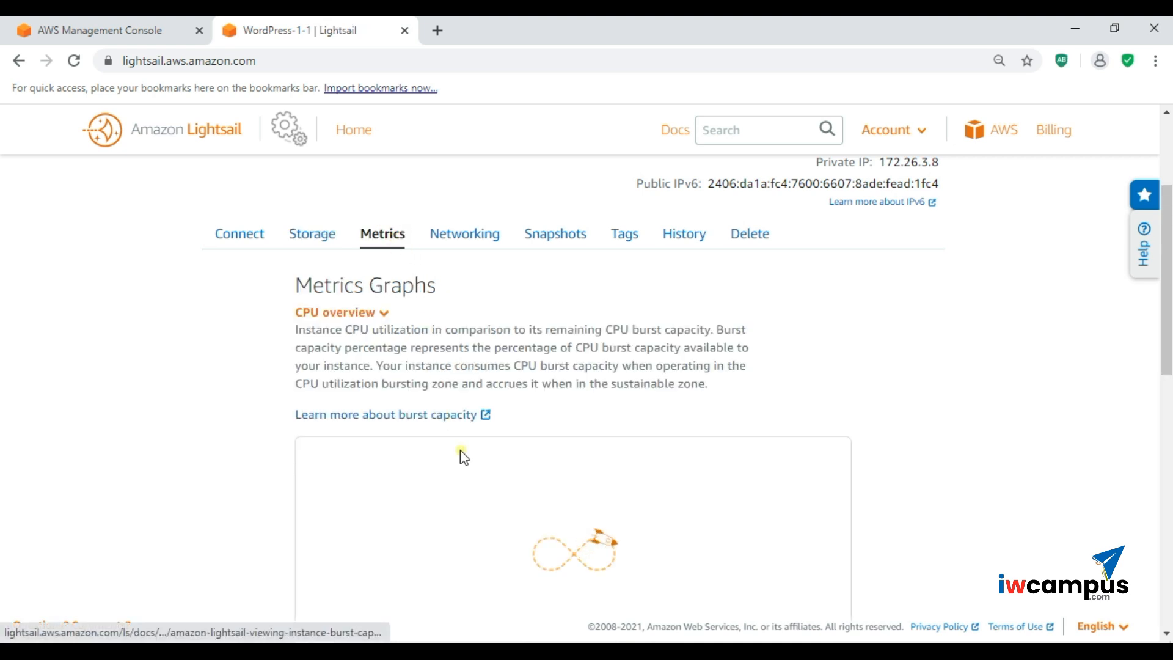
pyautogui.scroll(-5, 460, 455)
pyautogui.scroll(5, 528, 275)
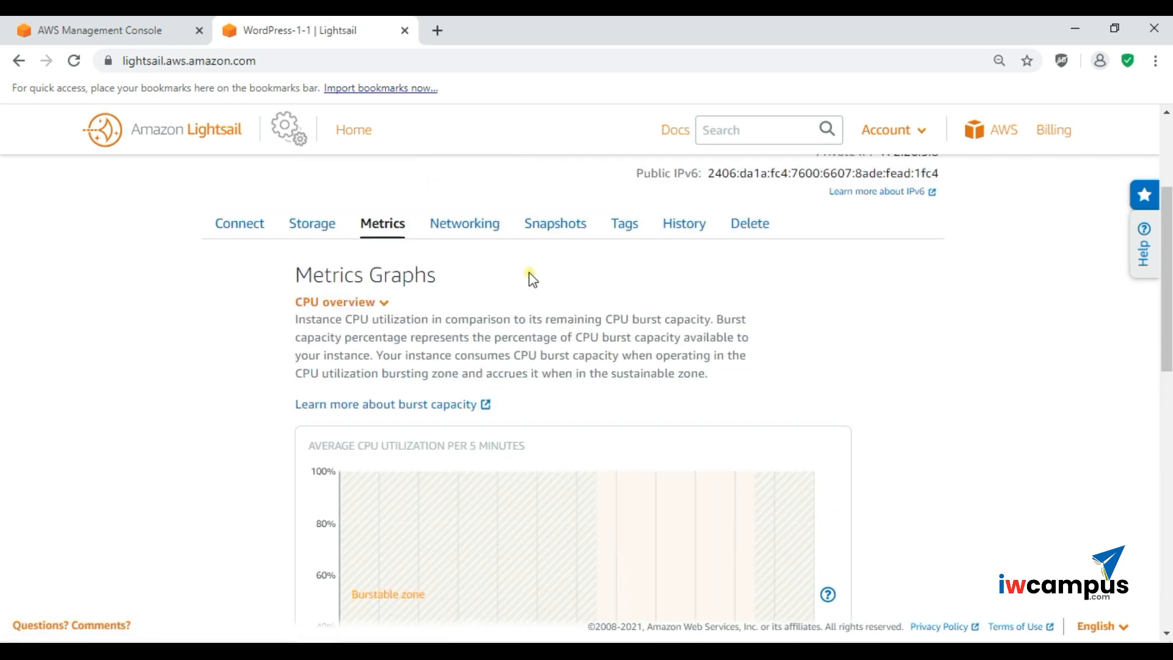
# Examine the instance's networking settings, including its IP addresses, IPv4 and IPv6 firewall rules, and IPv6 networking.
pyautogui.click(475, 227)
pyautogui.scroll(-3, 483, 404)
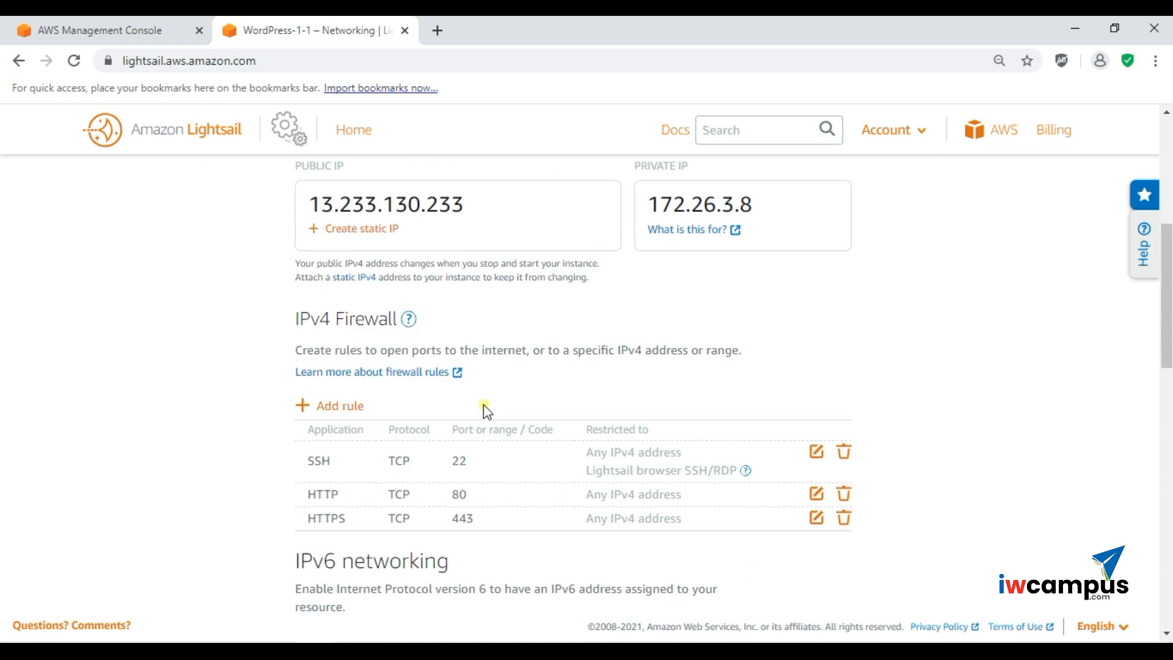
pyautogui.scroll(-1, 398, 488)
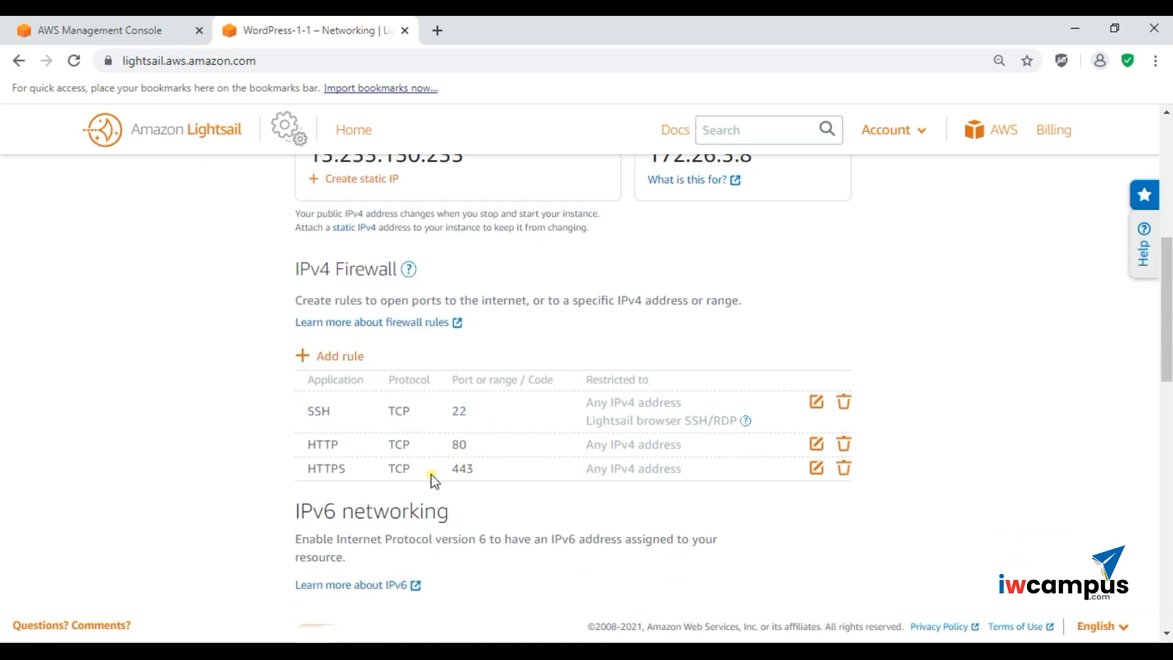
pyautogui.scroll(-1, 507, 438)
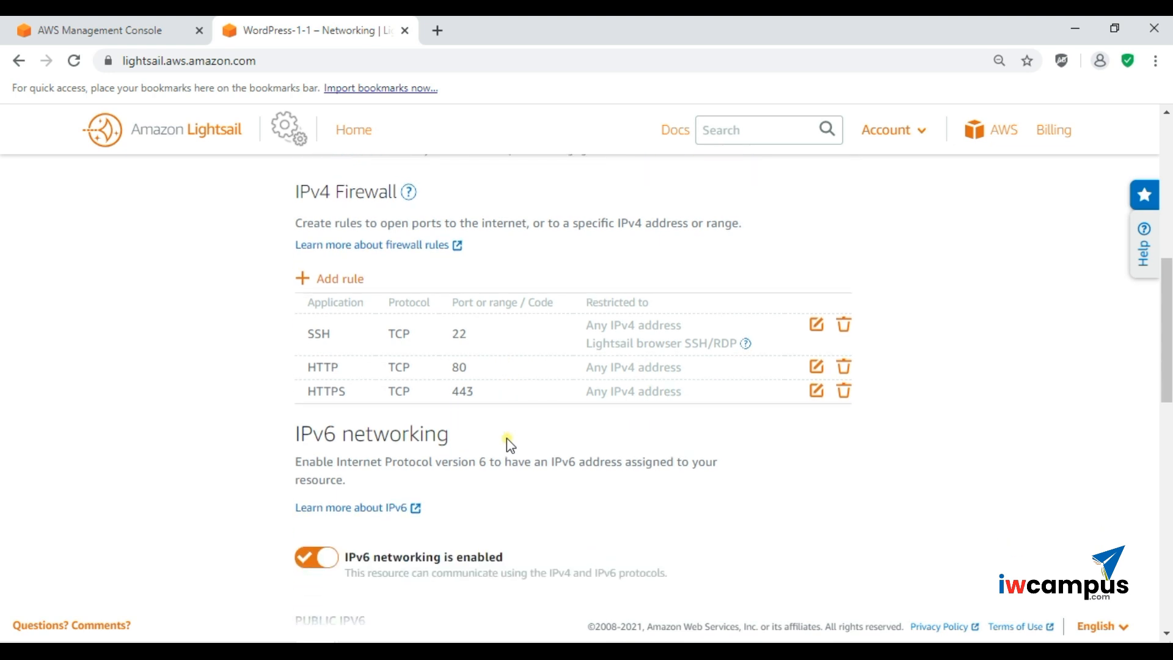
pyautogui.scroll(-1, 507, 438)
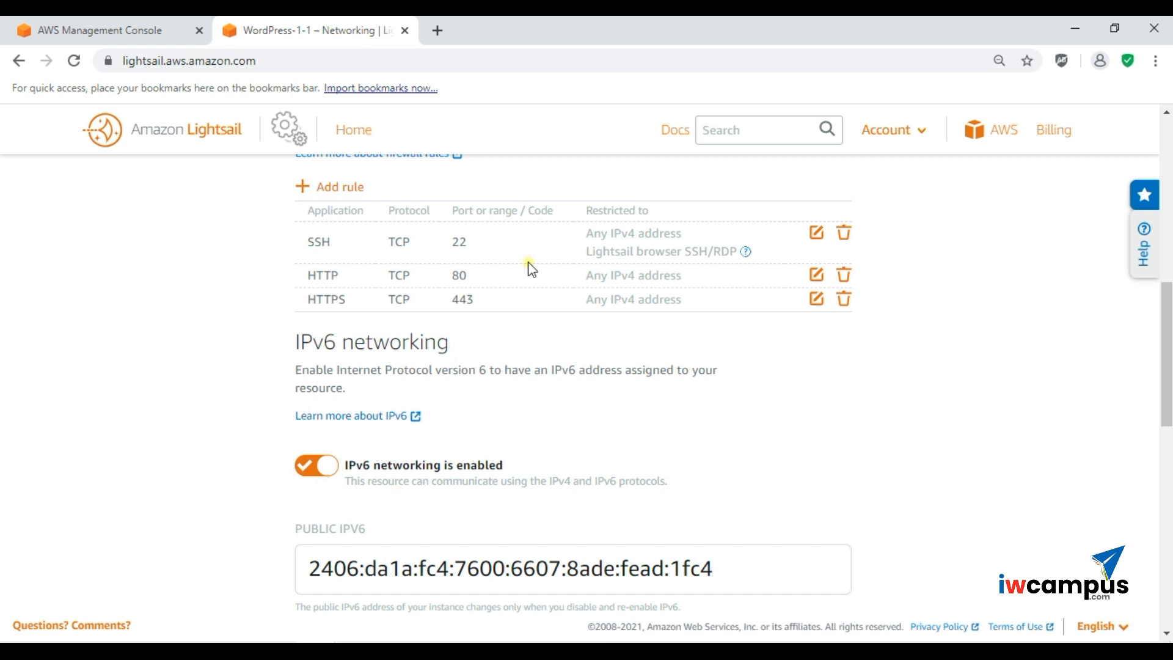
pyautogui.scroll(-1, 532, 335)
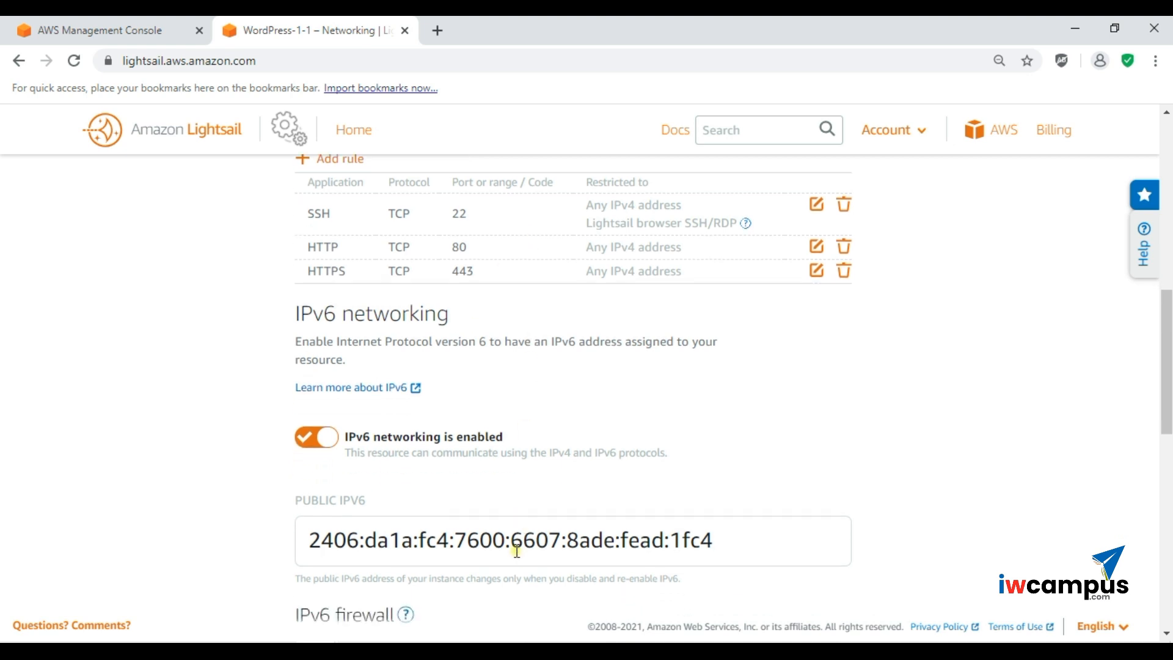
pyautogui.scroll(-3, 517, 549)
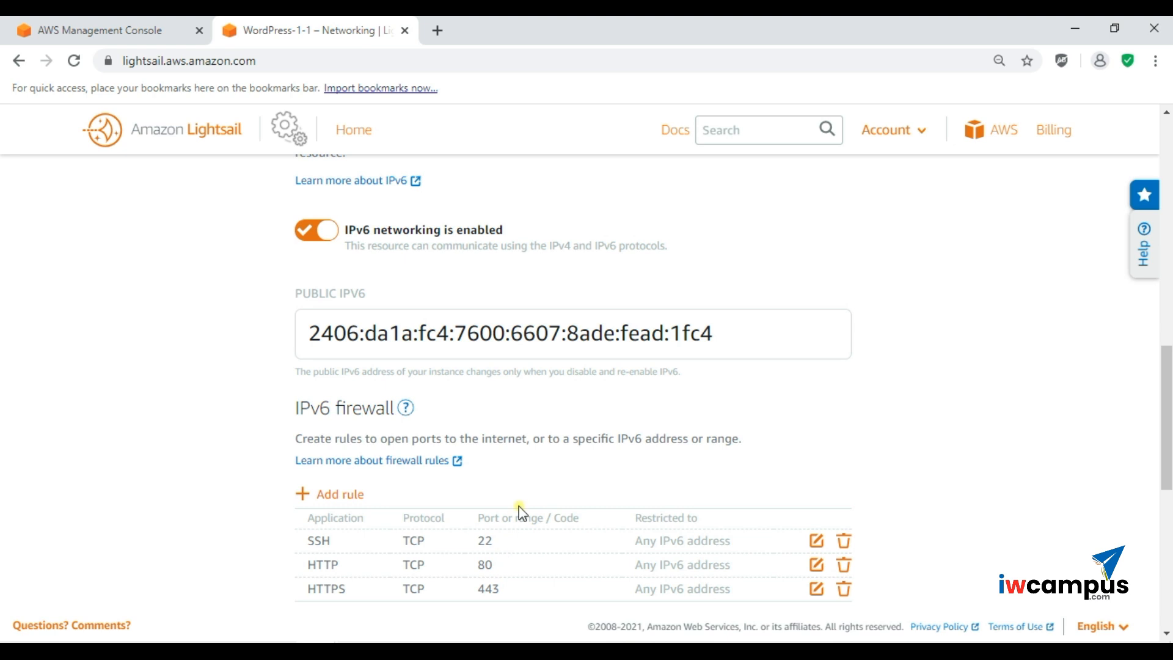
pyautogui.scroll(6, 518, 513)
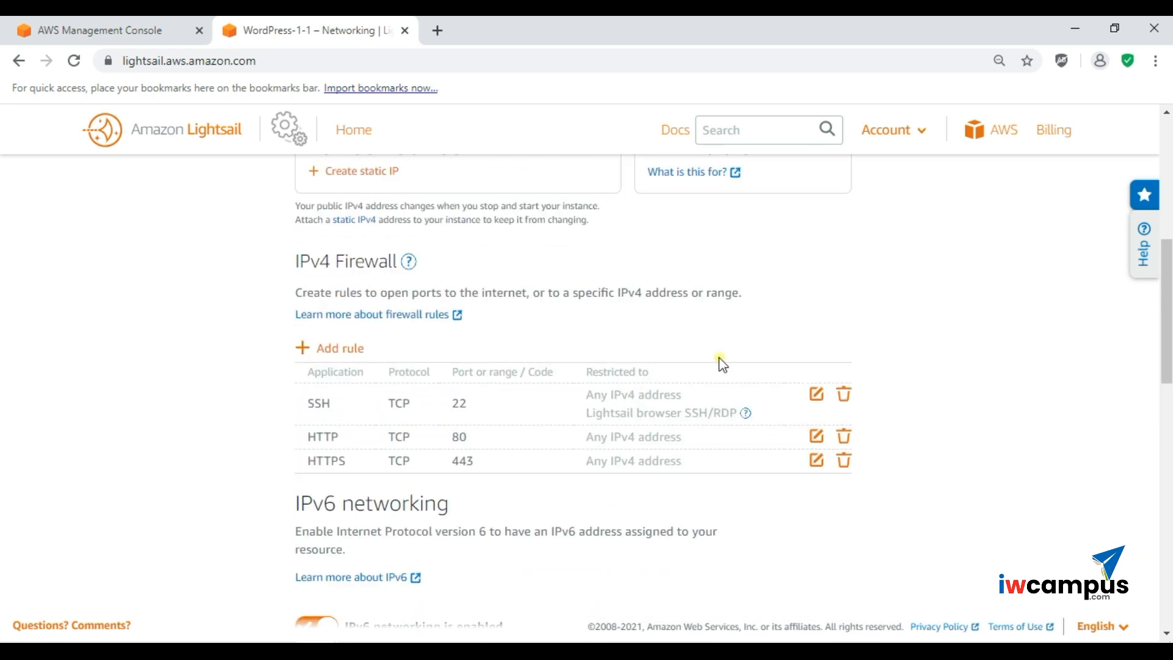
# Open a new IPv4 firewall rule form to view its options, and check the IPv6 firewall rules.
pyautogui.click(351, 349)
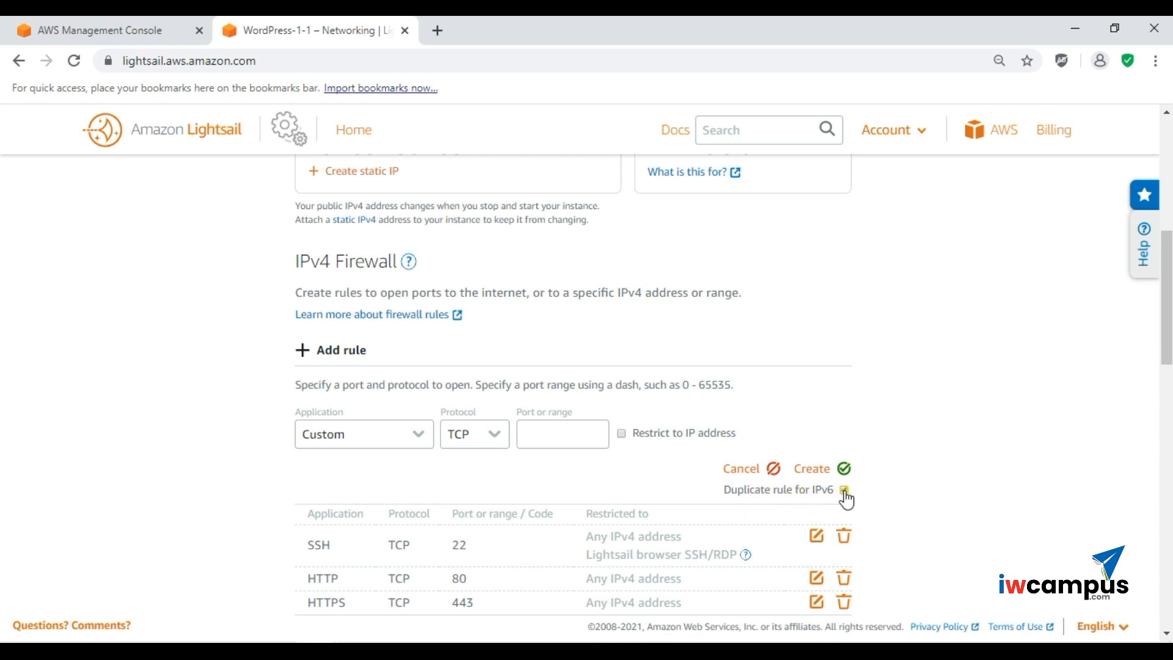
pyautogui.scroll(-8, 622, 471)
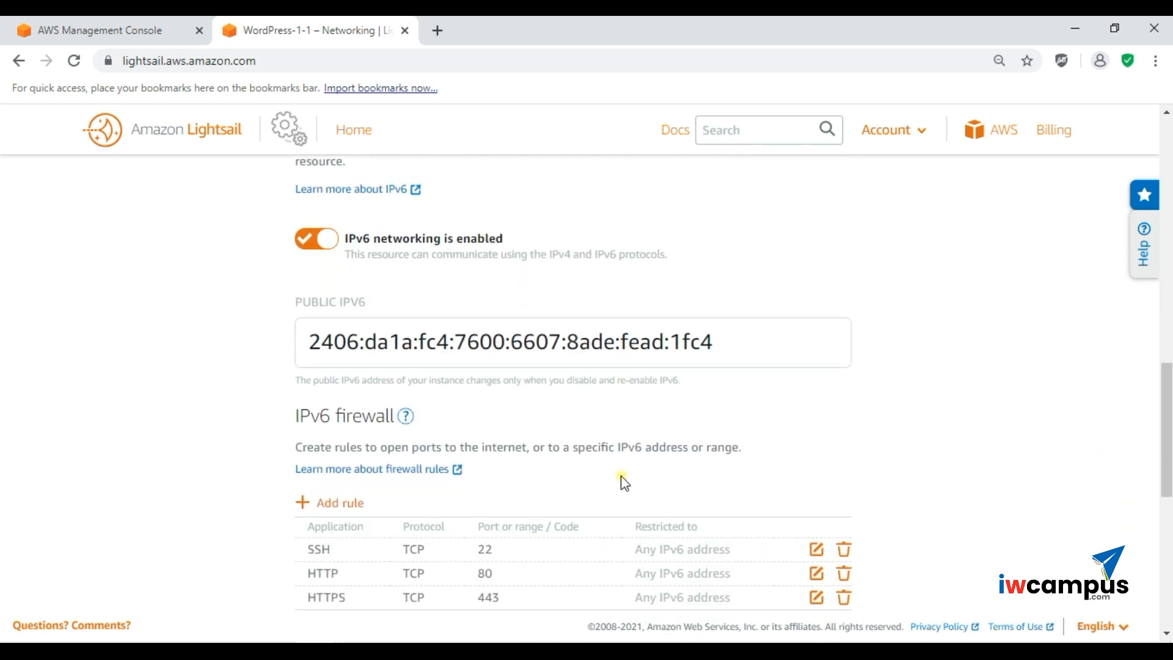
pyautogui.scroll(10, 637, 435)
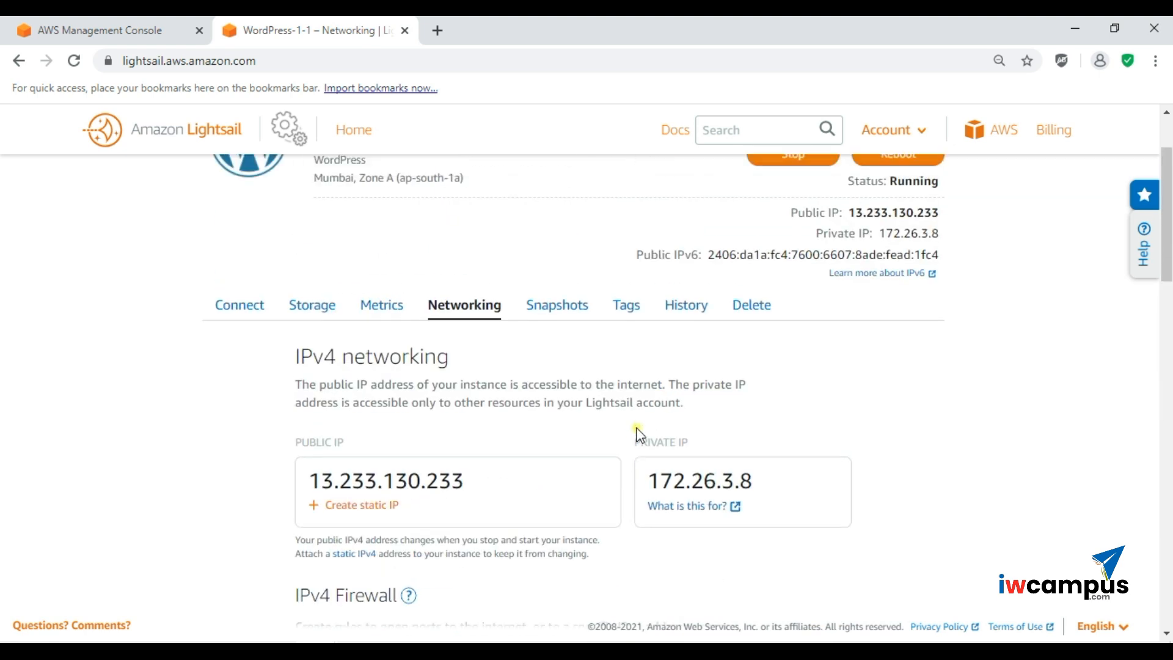
# View the manual and automatic snapshot options of WordPress-1-1, and its key-only and key-value tagging options.
pyautogui.click(571, 356)
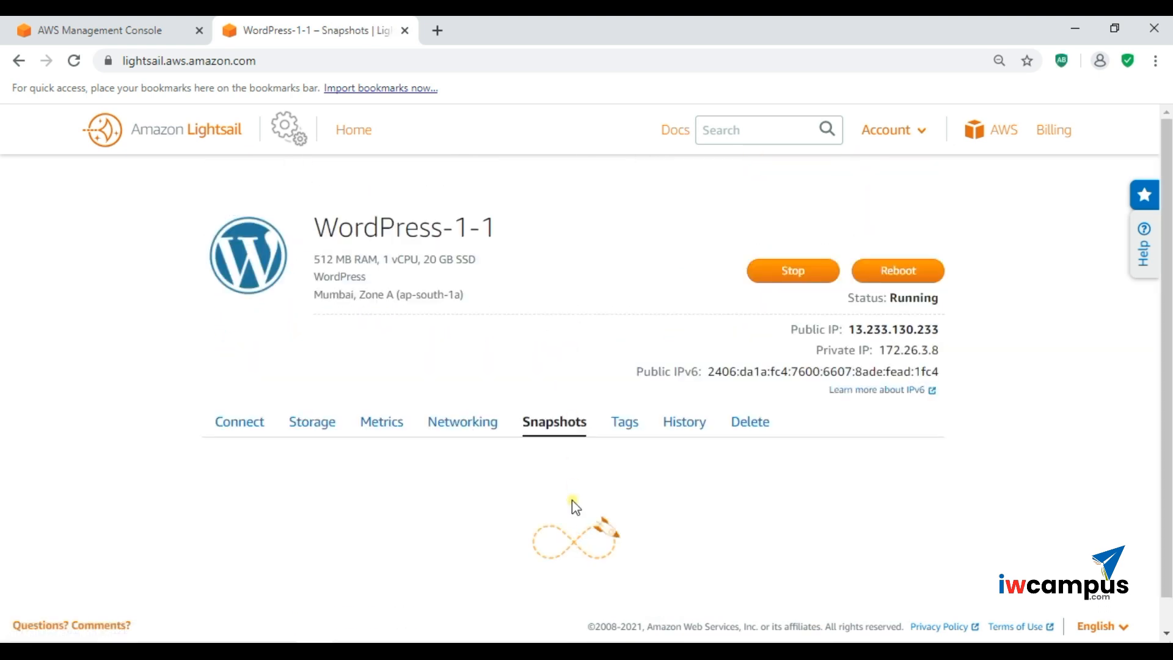
pyautogui.scroll(-3, 572, 496)
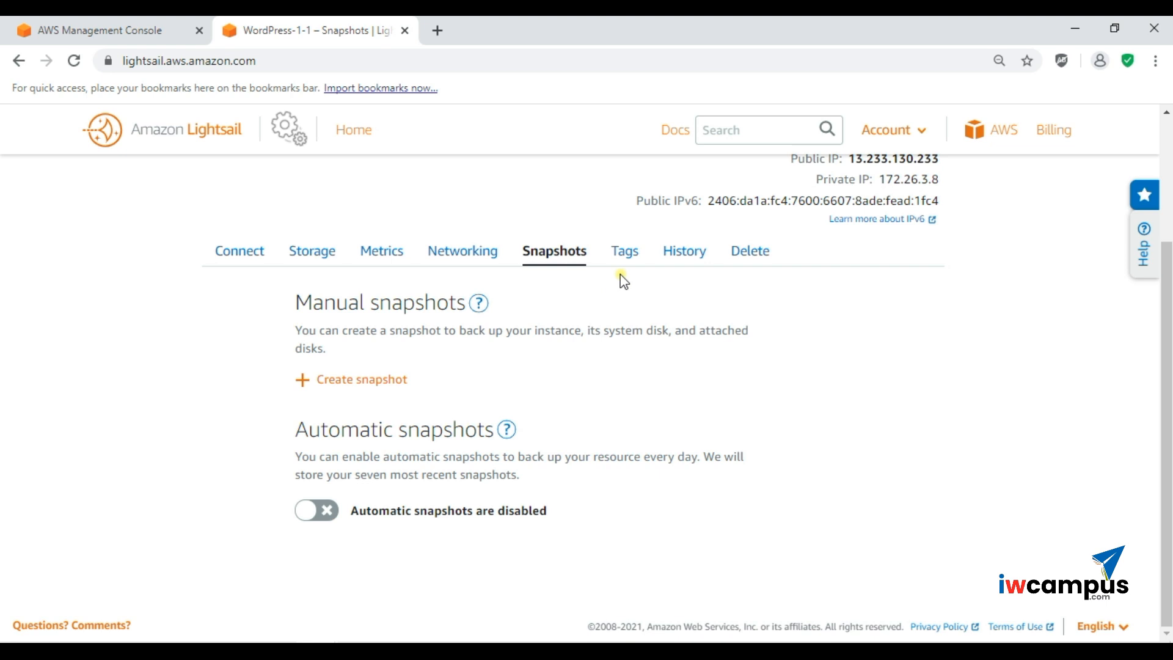
pyautogui.scroll(1, 653, 309)
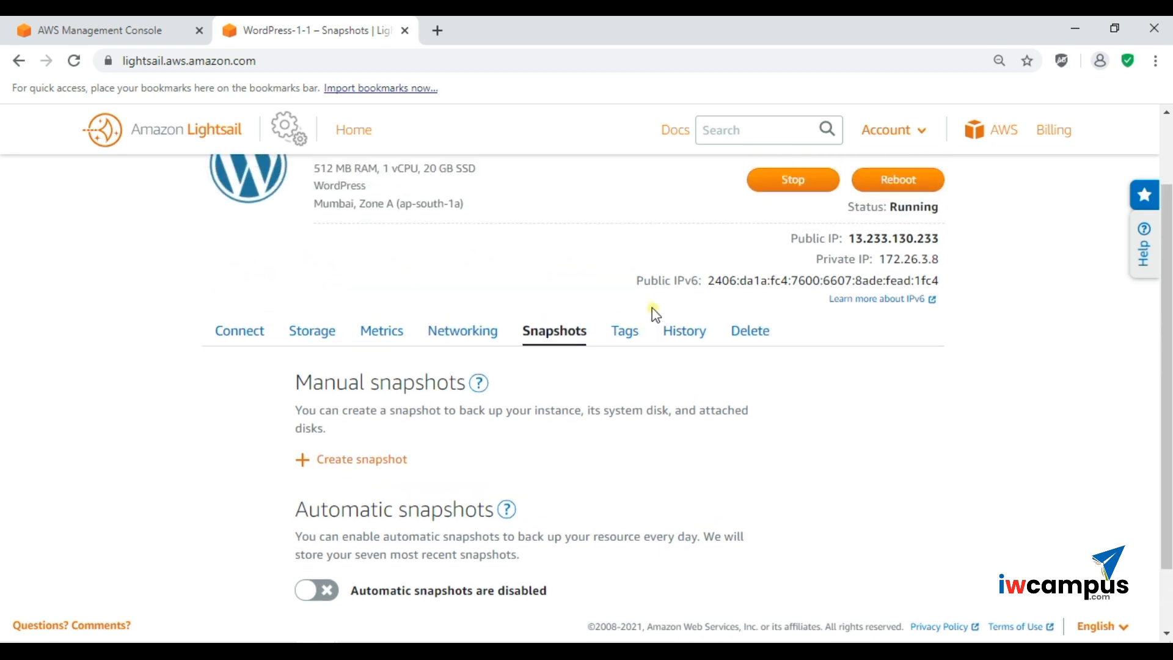
pyautogui.click(630, 335)
pyautogui.scroll(-1, 497, 476)
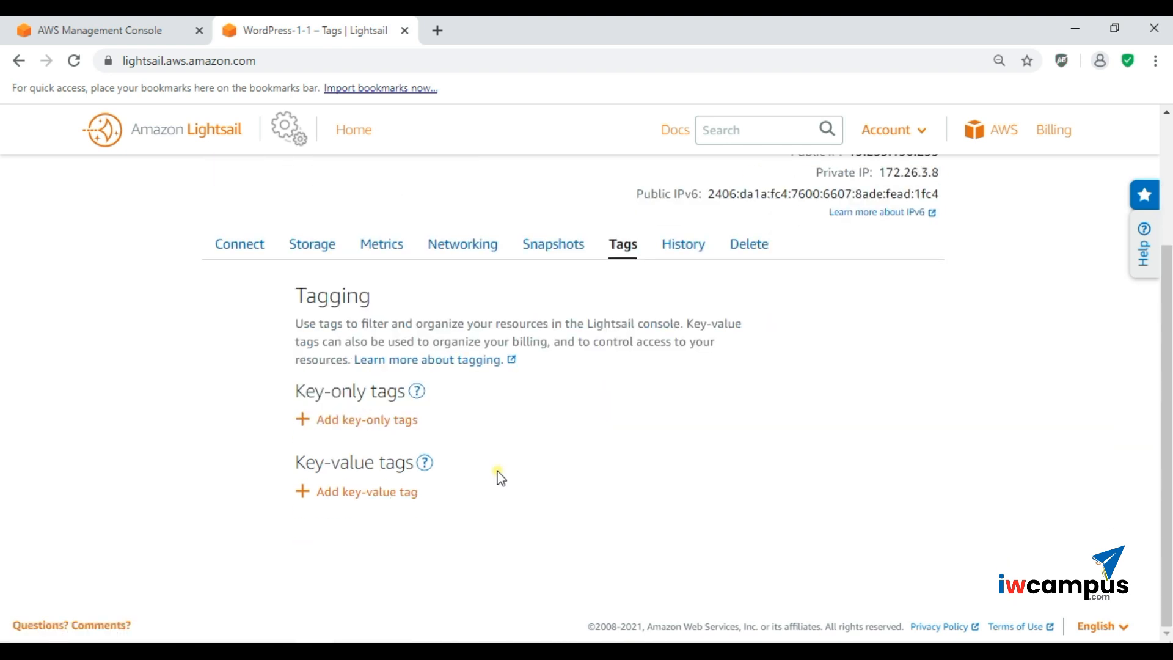
# View the history of WordPress-1-1 and return to its connection options.
pyautogui.click(679, 244)
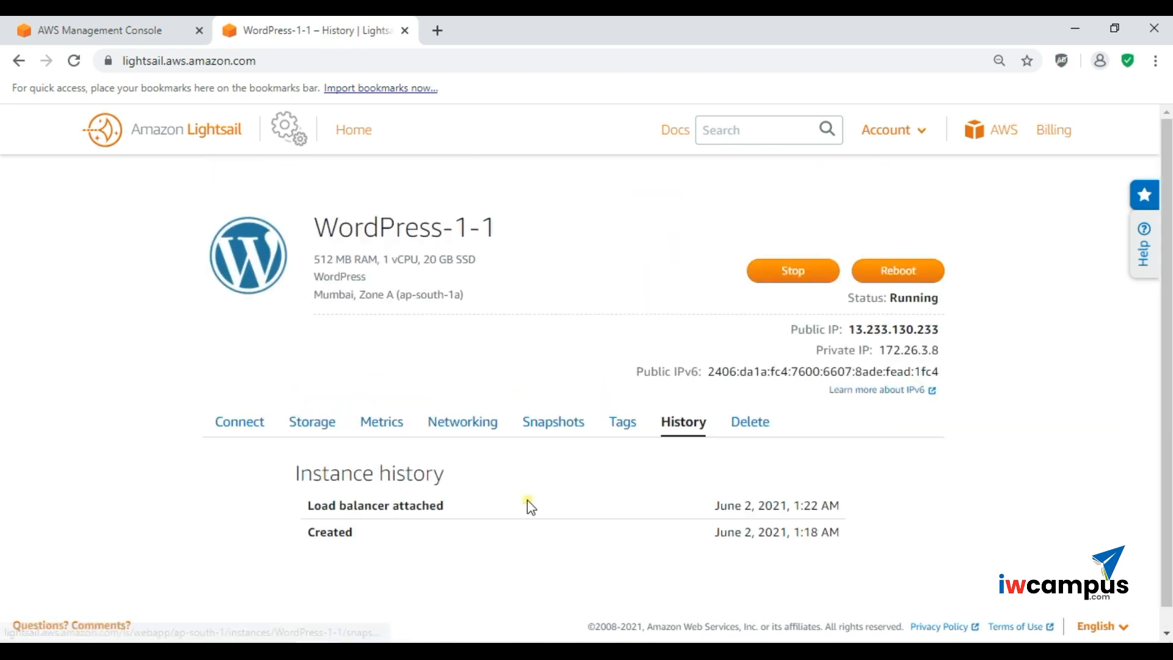
pyautogui.click(261, 428)
pyautogui.scroll(-5, 458, 473)
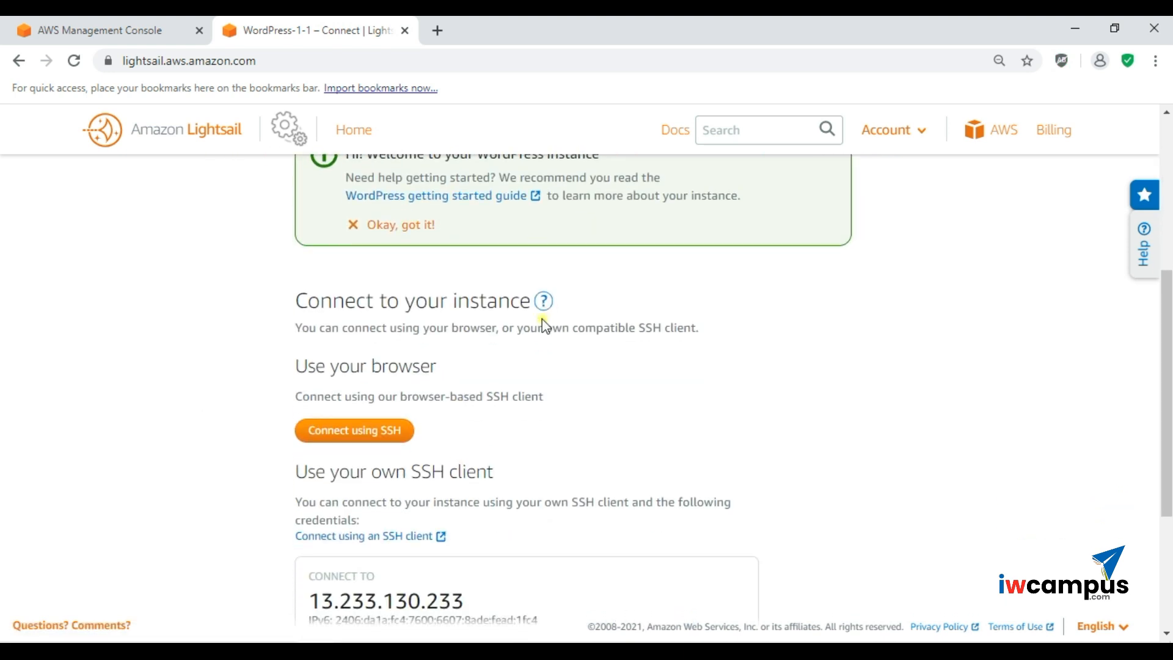
pyautogui.scroll(3, 544, 324)
pyautogui.scroll(2, 558, 388)
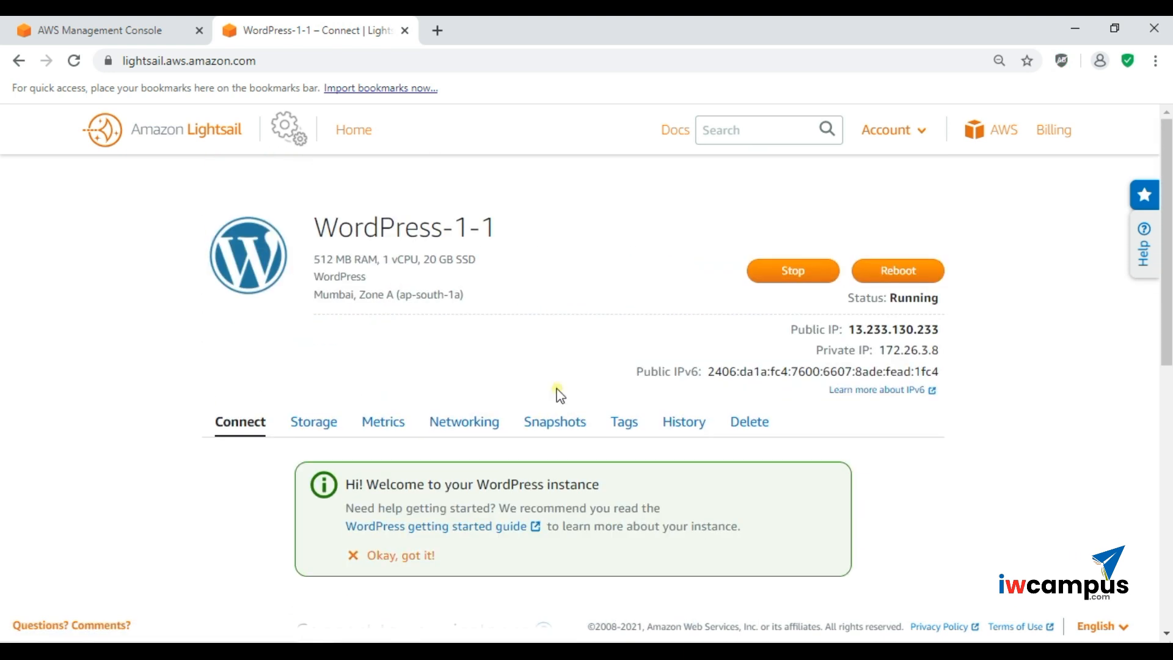
# Return to the Lightsail home page and view the container services section.
pyautogui.click(354, 130)
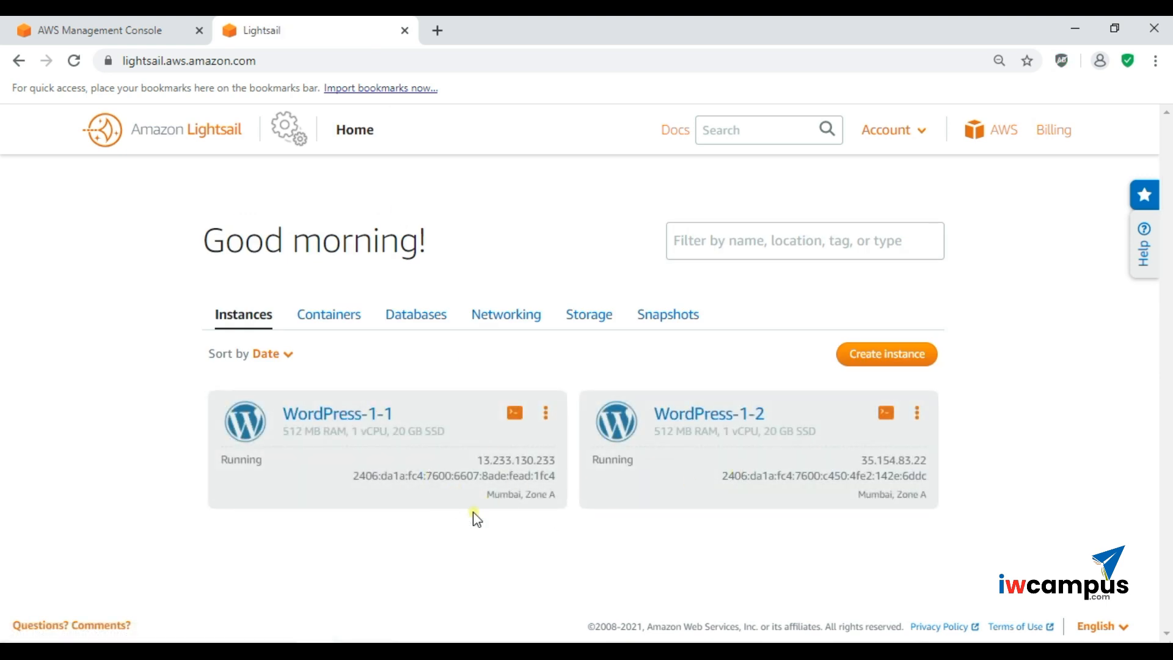
pyautogui.click(342, 325)
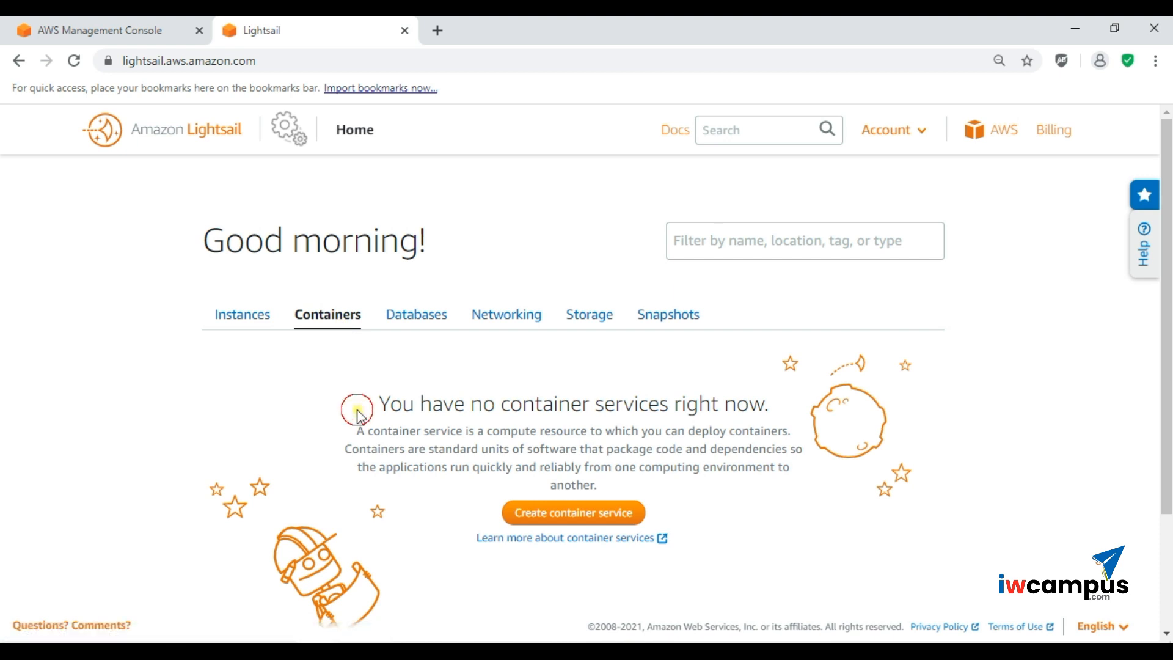
pyautogui.moveTo(357, 410); pyautogui.dragTo(446, 458)
pyautogui.click(447, 458)
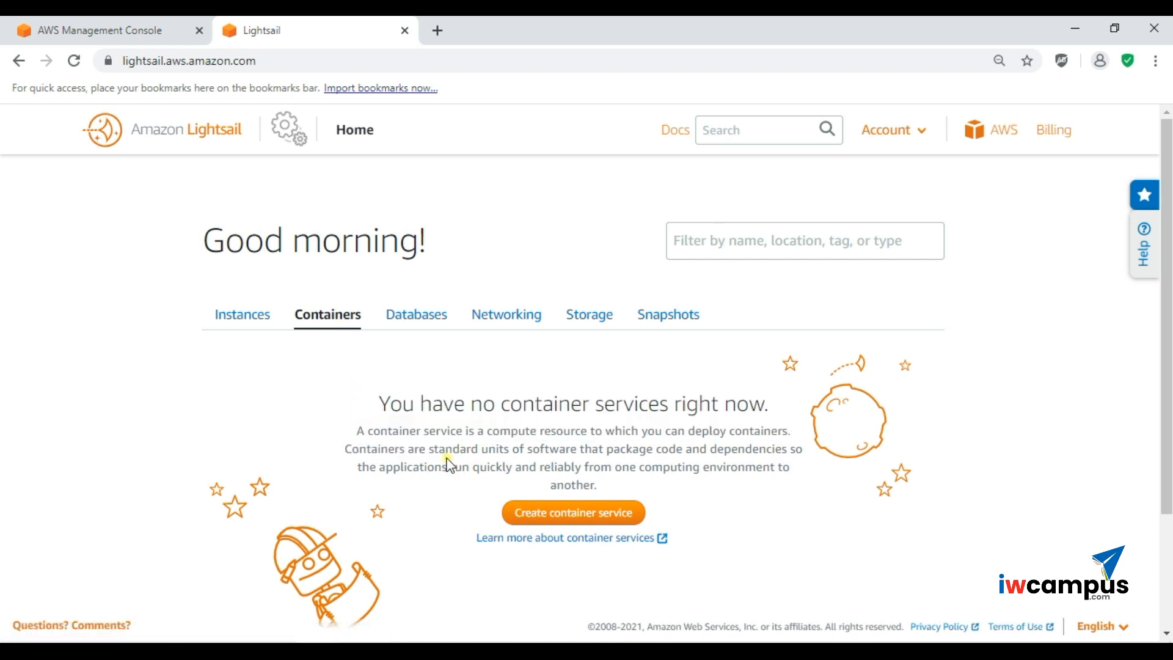
# Open a new container service form and examine its location, power, scale and pricing options.
pyautogui.click(580, 513)
pyautogui.scroll(-9, 512, 442)
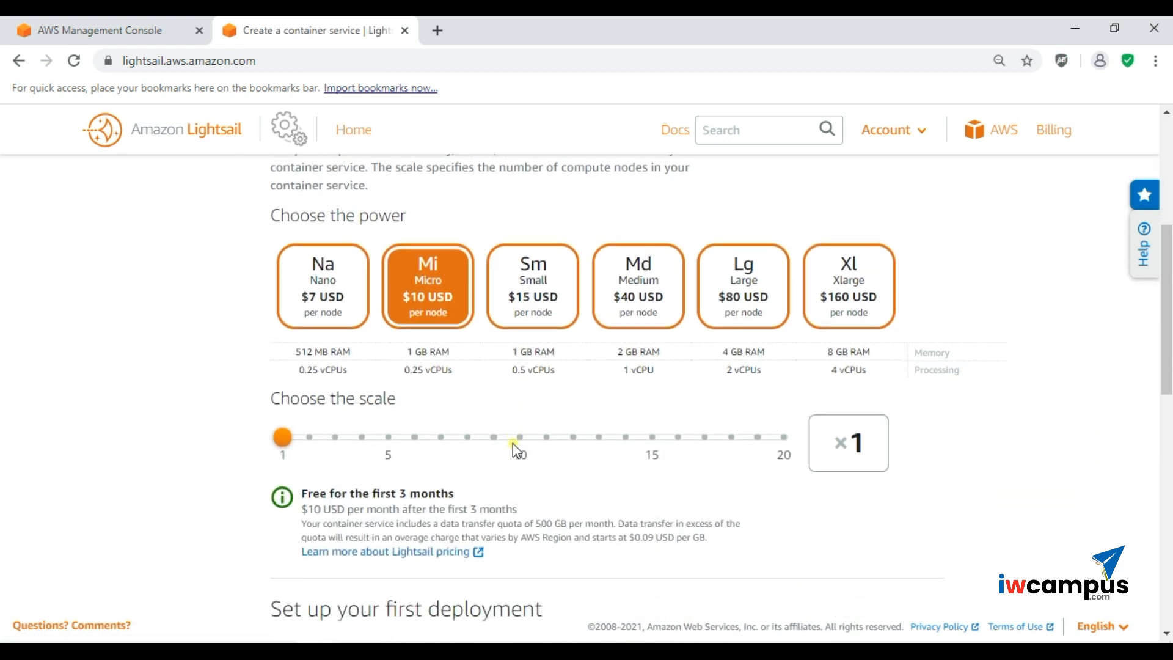
pyautogui.scroll(-7, 512, 442)
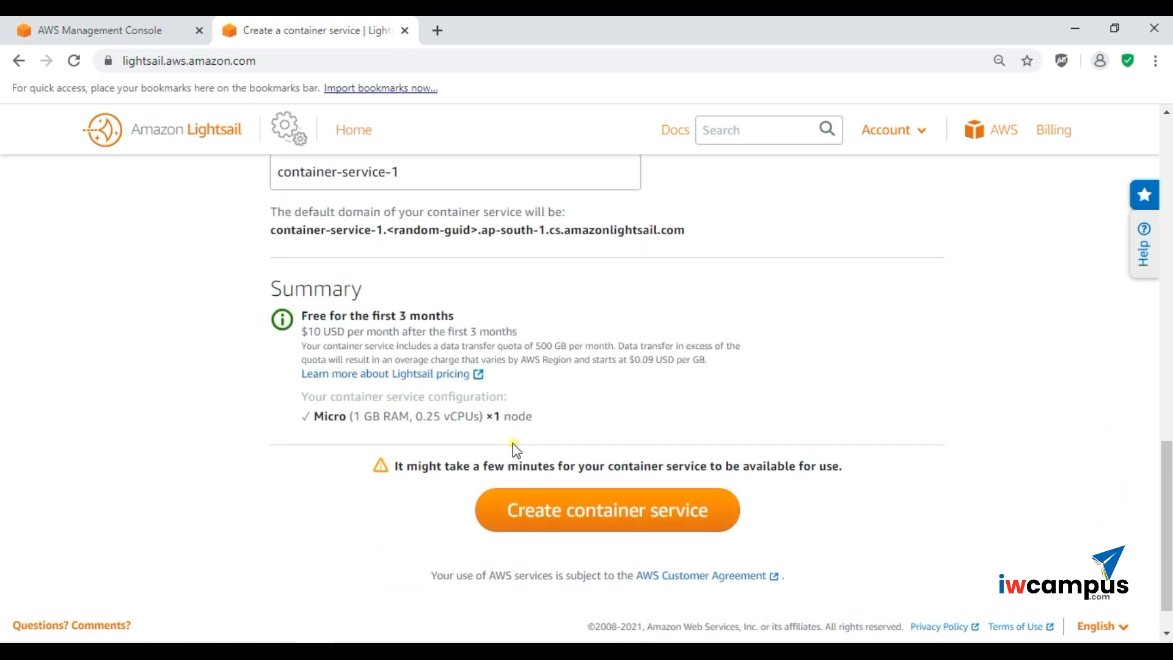
pyautogui.scroll(16, 512, 442)
pyautogui.scroll(1, 514, 443)
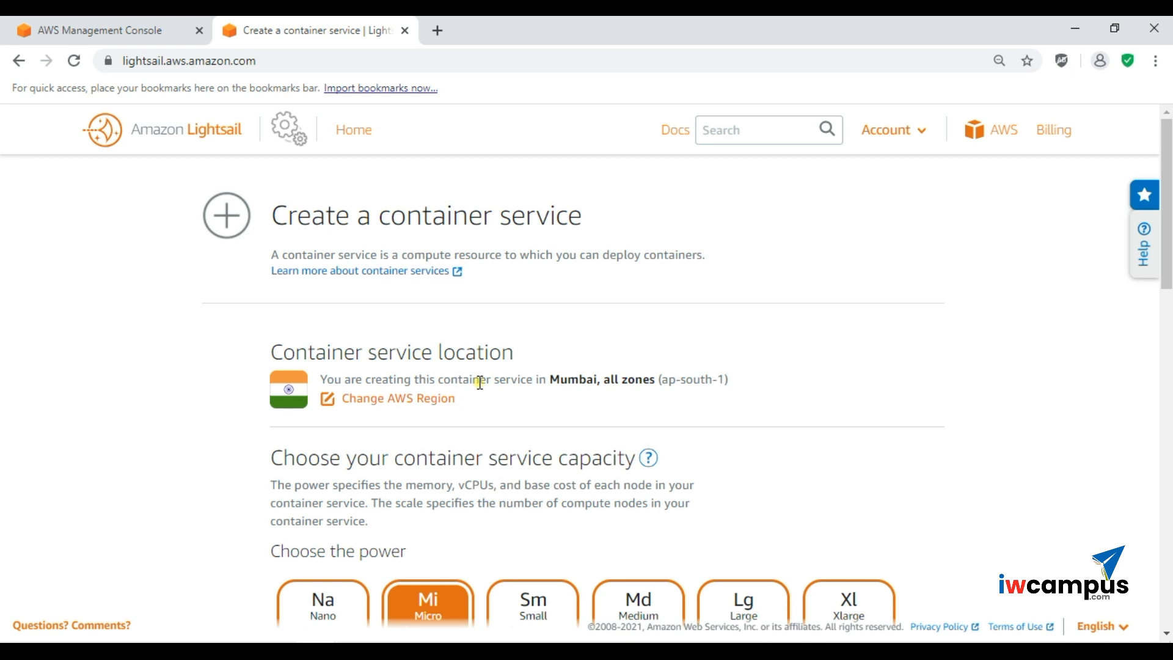
pyautogui.scroll(-5, 479, 383)
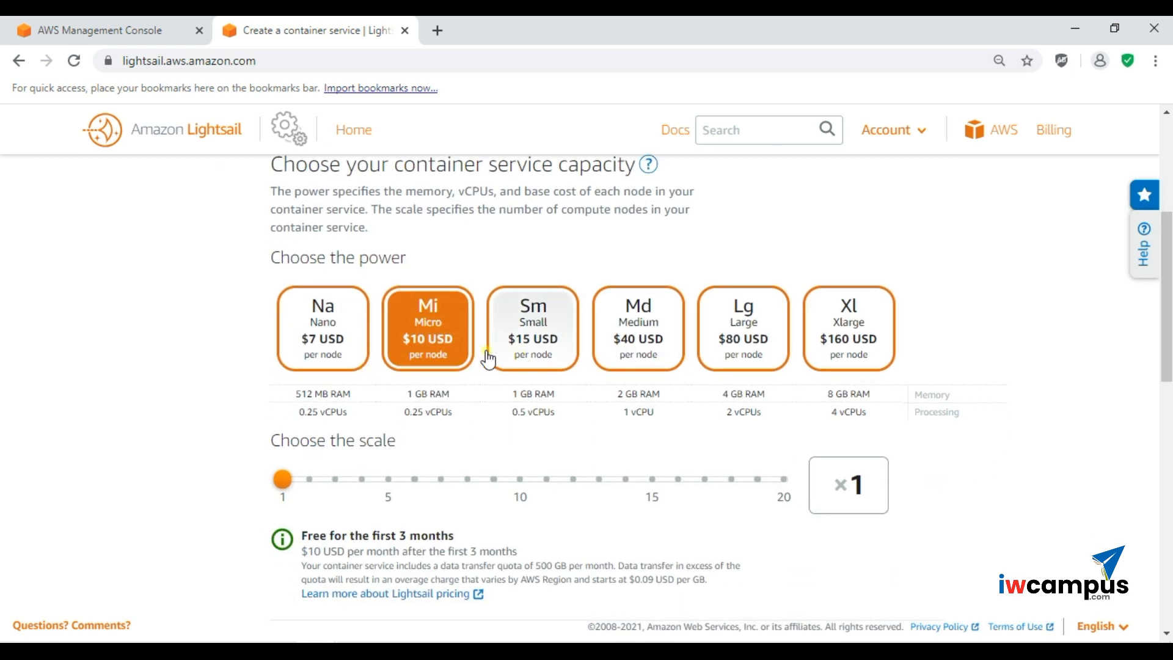
pyautogui.scroll(-3, 505, 347)
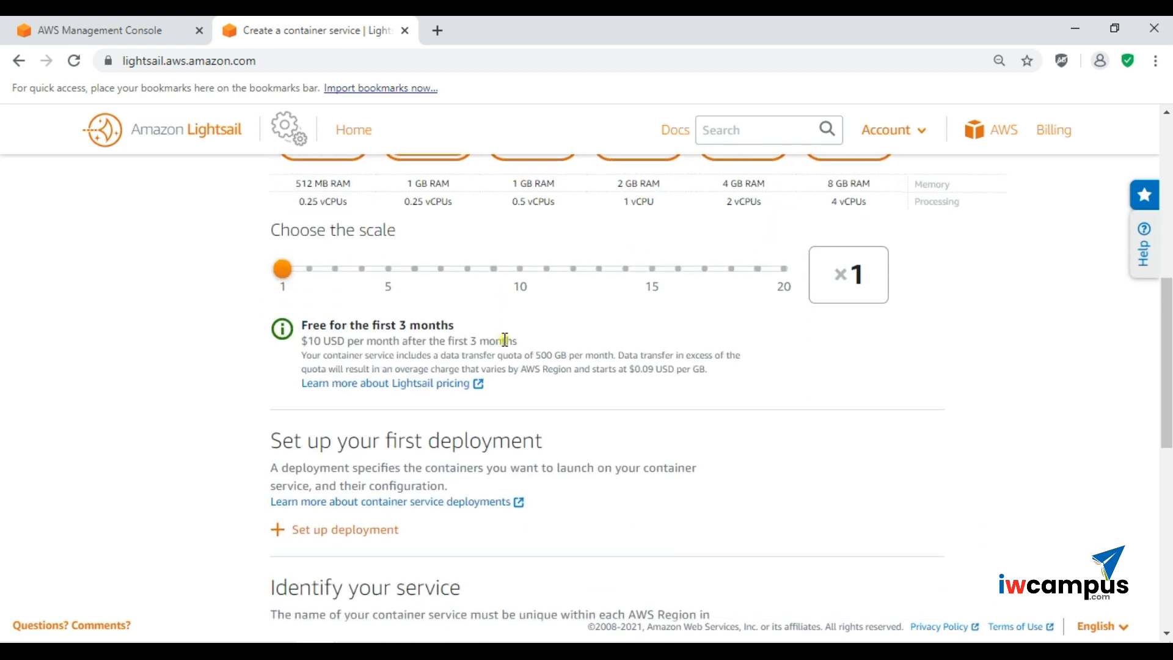
pyautogui.moveTo(414, 333); pyautogui.dragTo(510, 355)
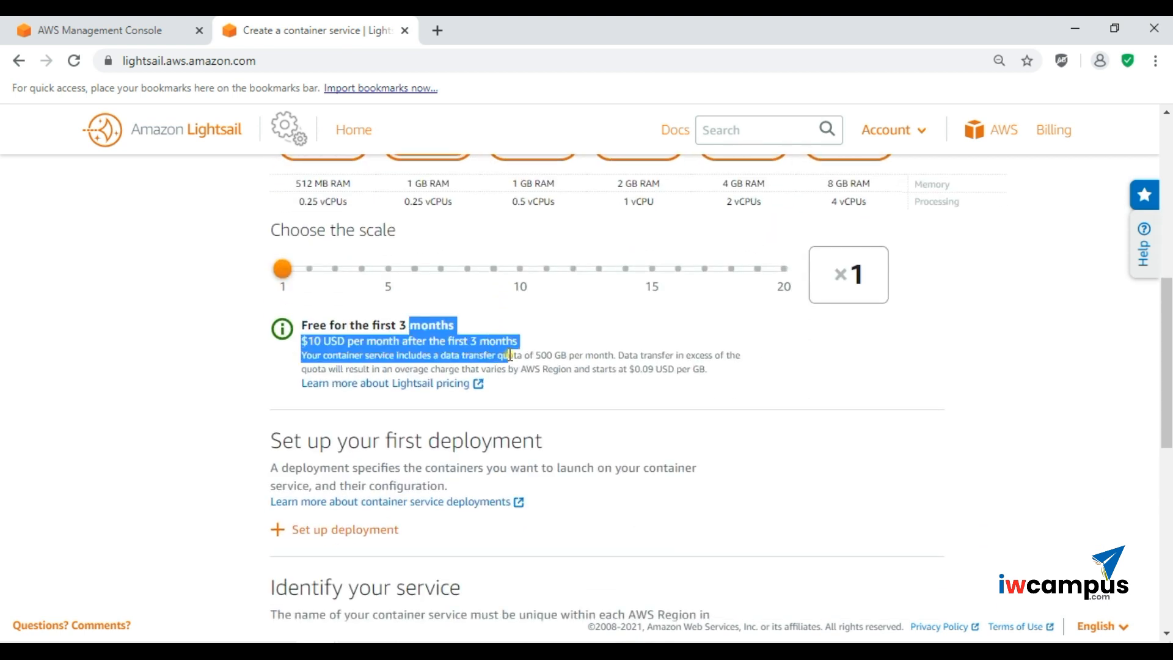
pyautogui.scroll(-2, 510, 354)
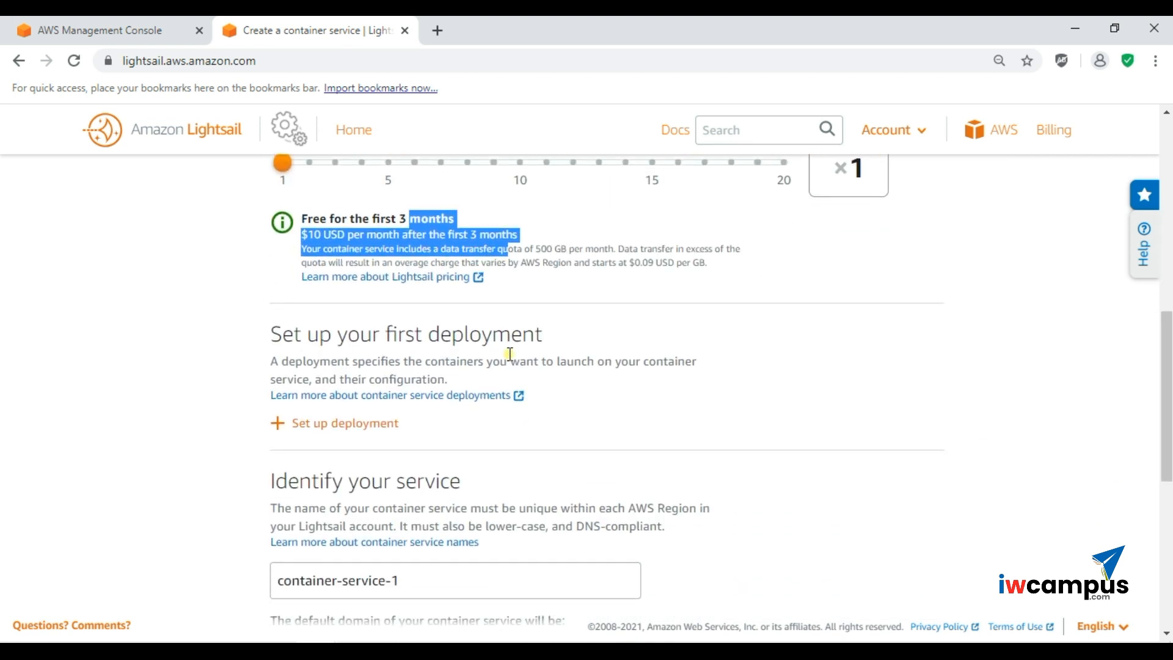
# Open the setup of the first deployment and switch it to a custom deployment to view the container name, image and launch command fields.
pyautogui.click(364, 425)
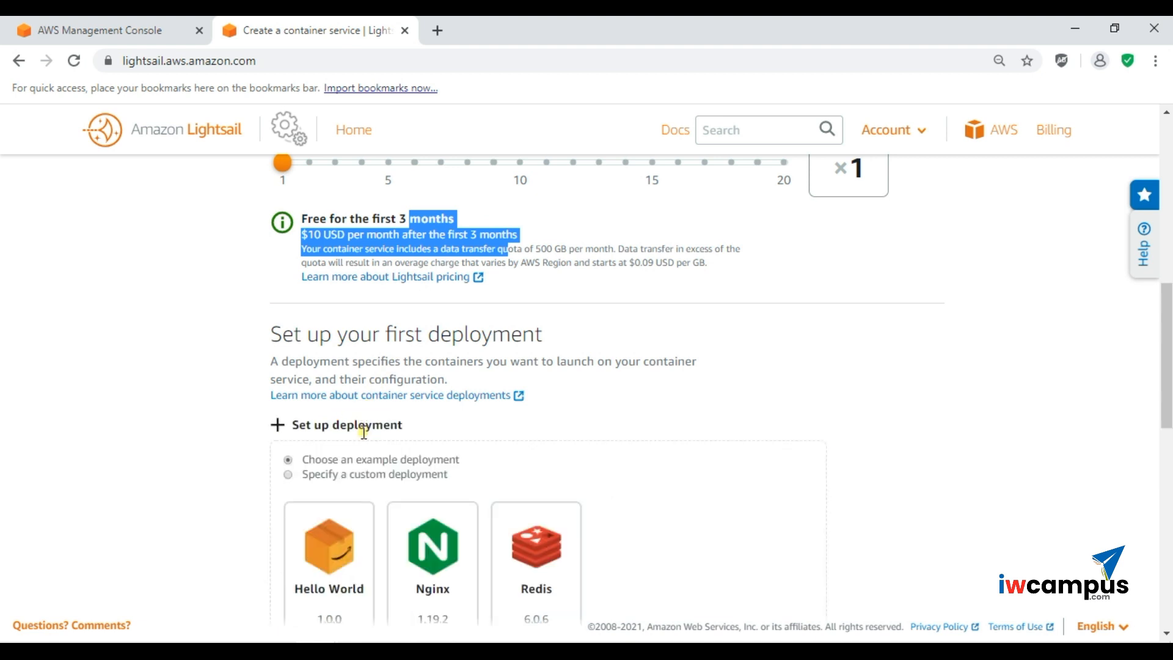
pyautogui.scroll(-3, 367, 452)
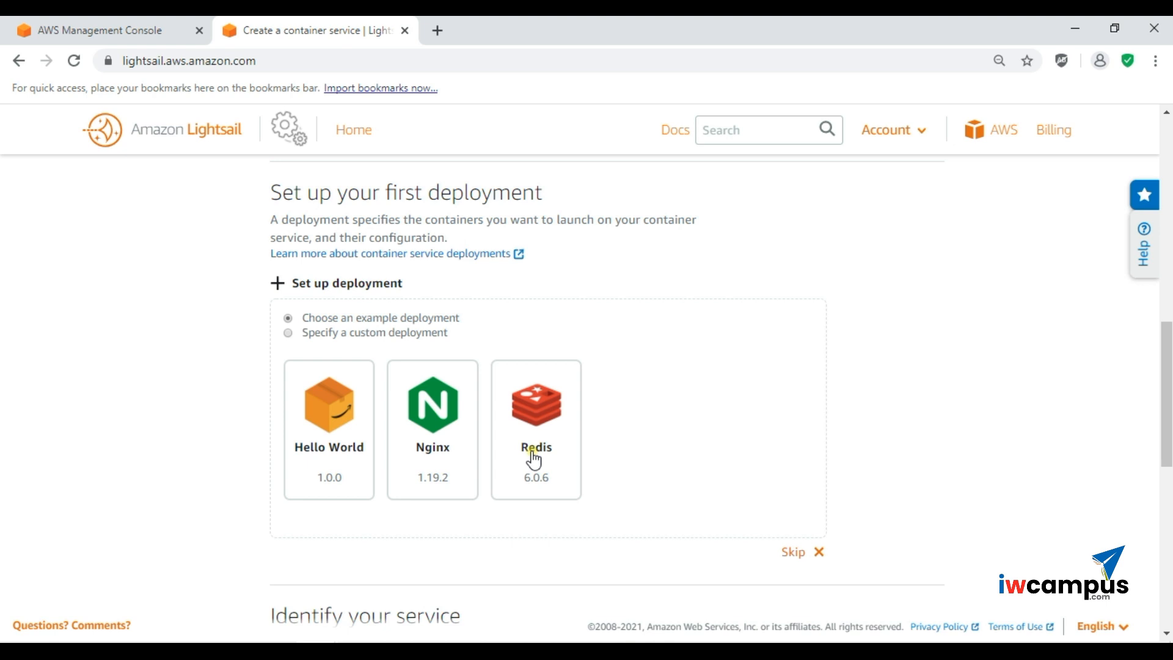
pyautogui.click(374, 334)
pyautogui.scroll(-2, 398, 479)
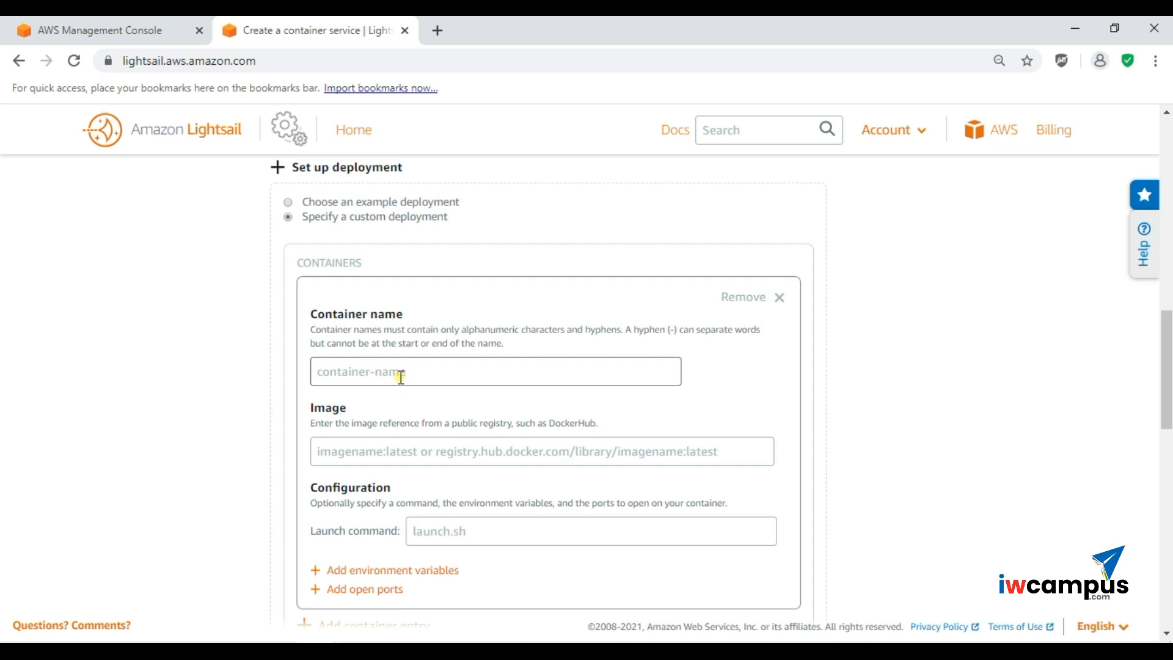
pyautogui.click(395, 444)
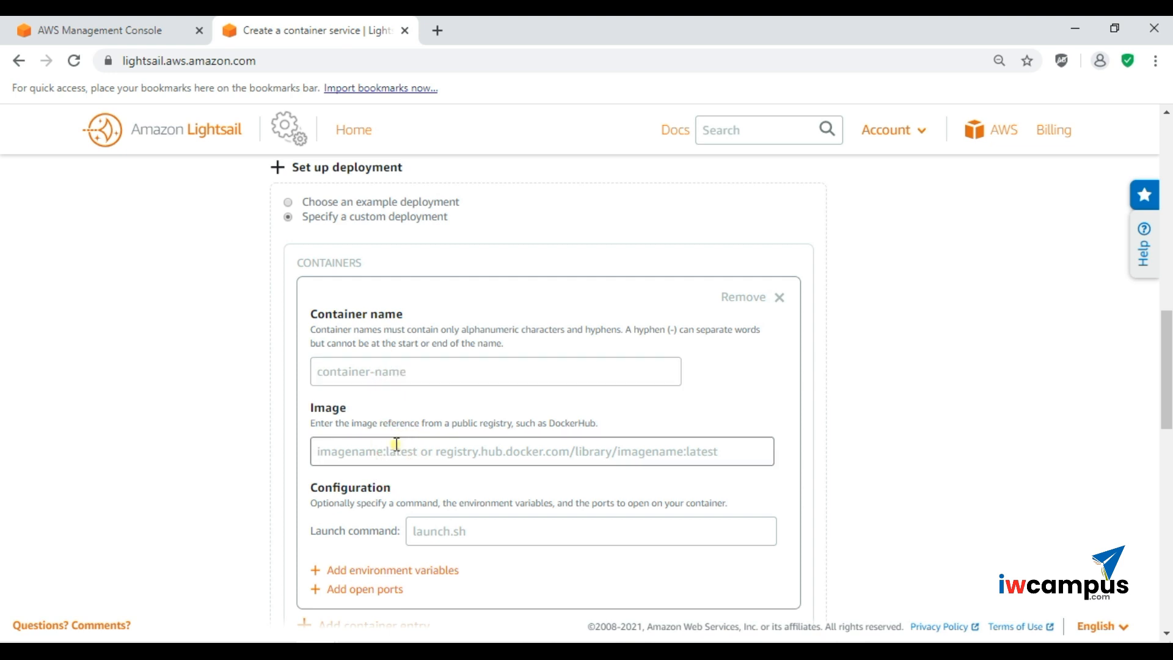
pyautogui.scroll(-2, 415, 480)
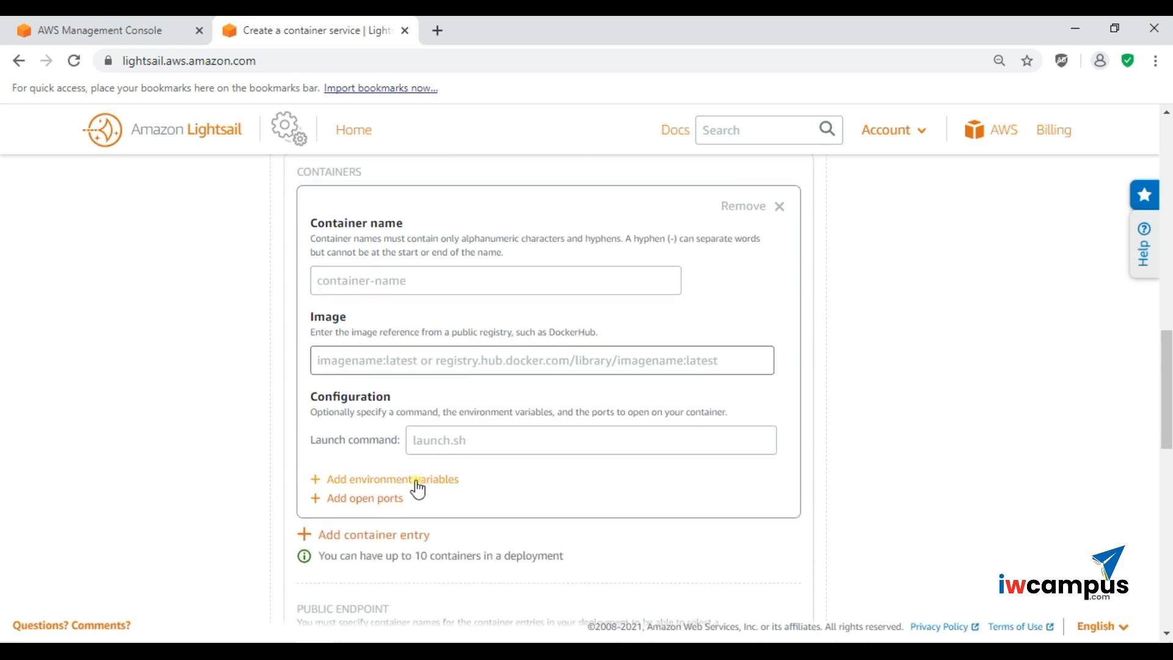
pyautogui.click(432, 452)
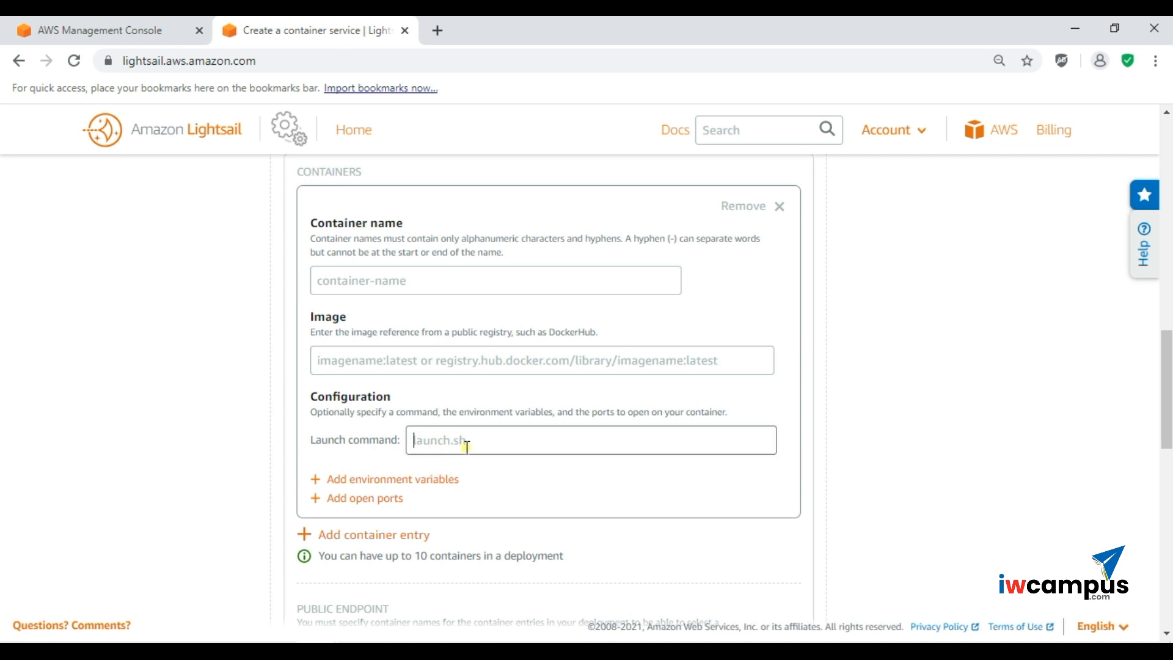
# Add an empty environment variable row and an empty open port row to the custom container, and check the container limit per deployment.
pyautogui.click(427, 480)
pyautogui.scroll(-4, 426, 486)
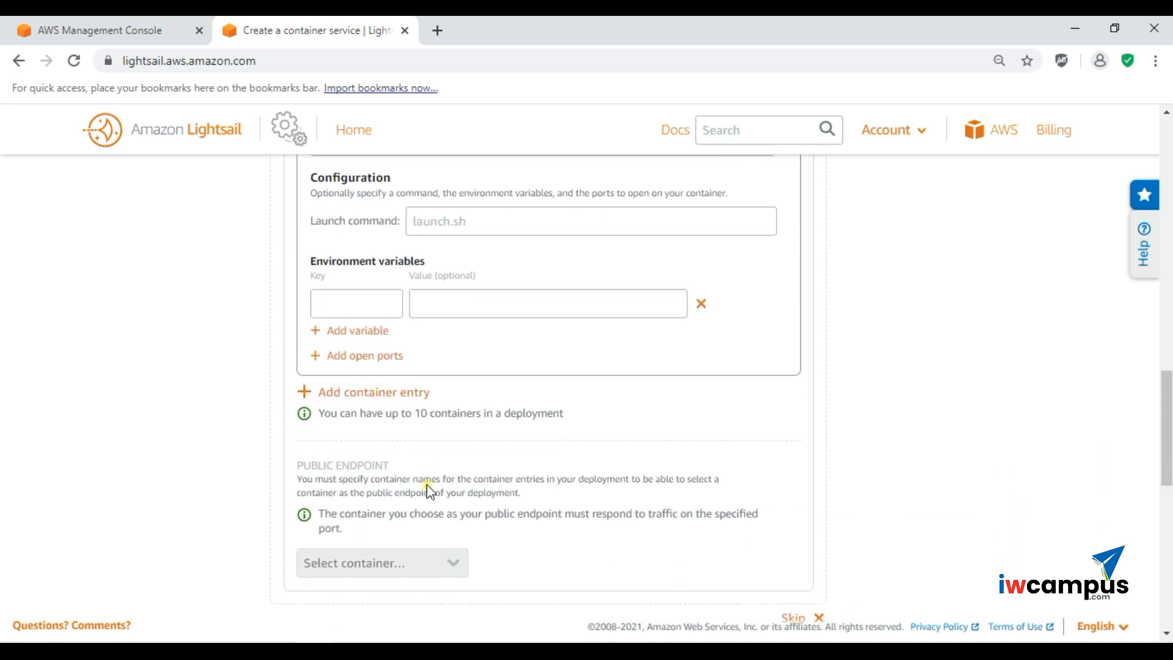
pyautogui.click(373, 343)
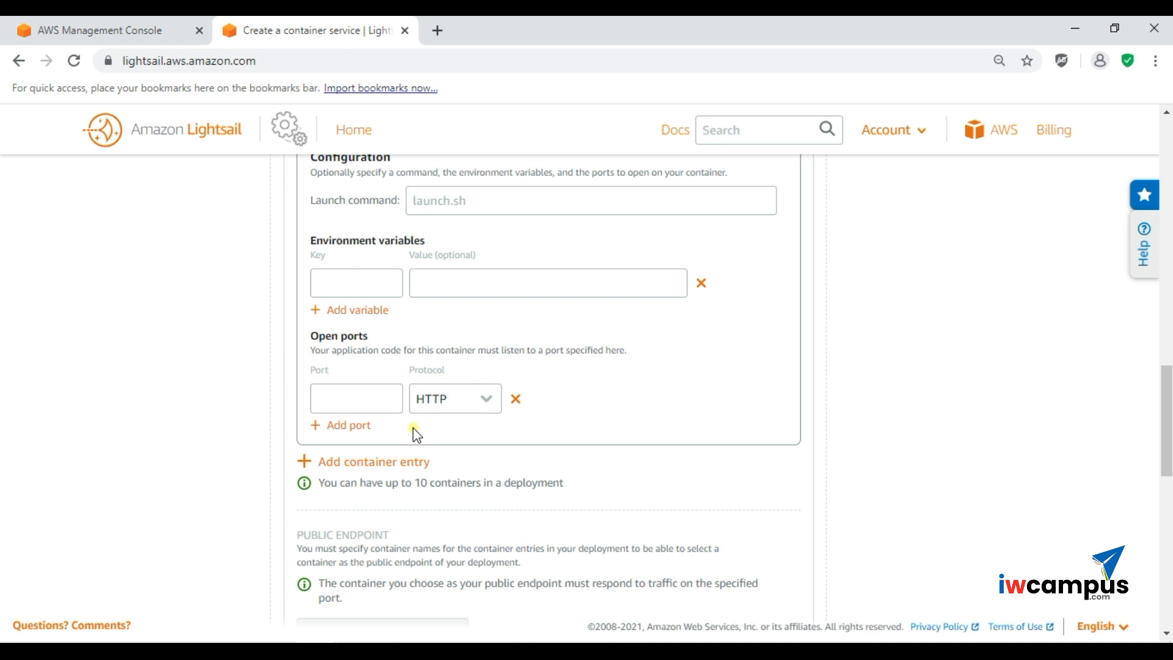
pyautogui.scroll(-2, 417, 434)
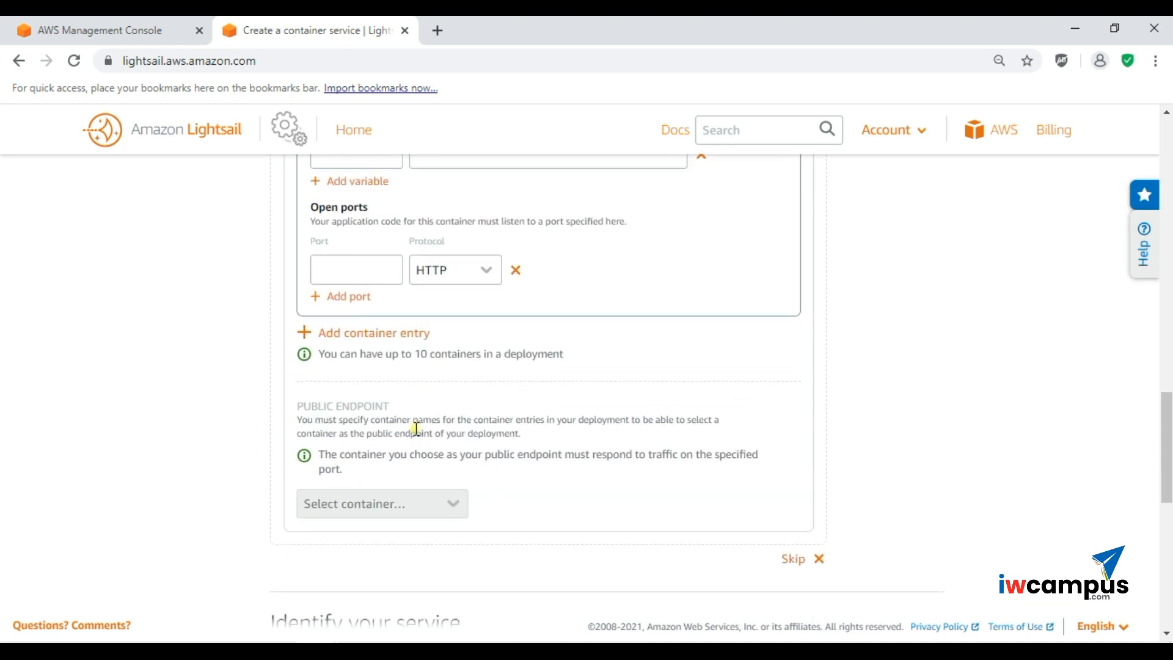
pyautogui.moveTo(415, 353); pyautogui.dragTo(568, 364)
pyautogui.click(572, 360)
# Review the container service form once more and return to the home page's container services section without creating the service.
pyautogui.scroll(15, 376, 511)
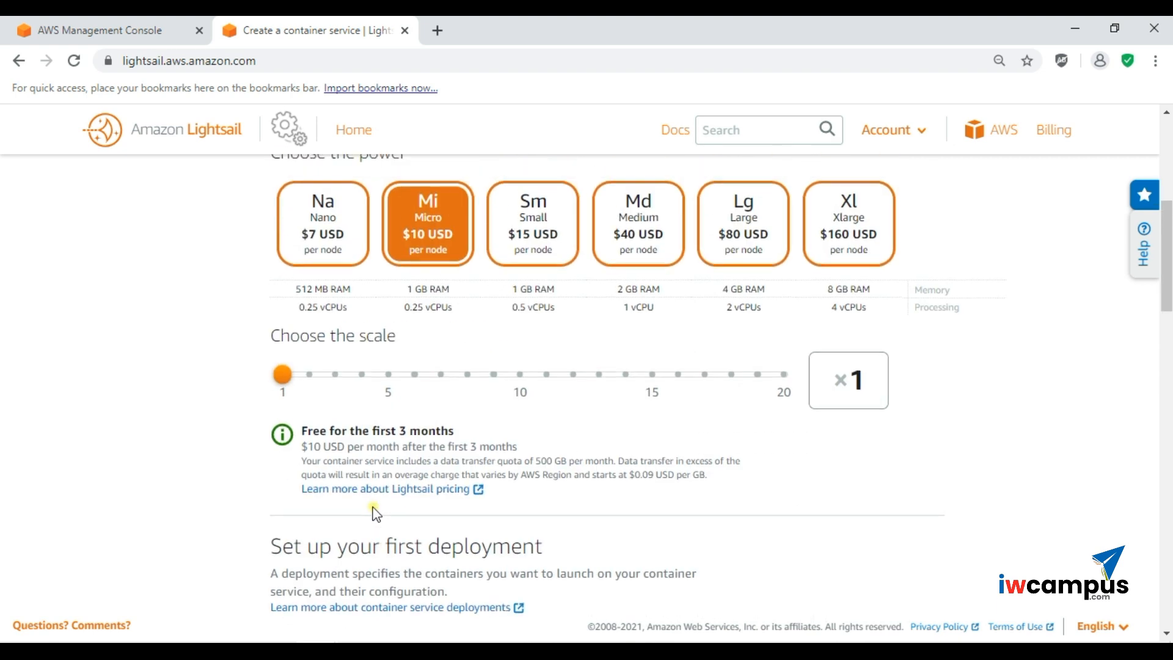
pyautogui.scroll(-4, 376, 513)
pyautogui.scroll(9, 376, 513)
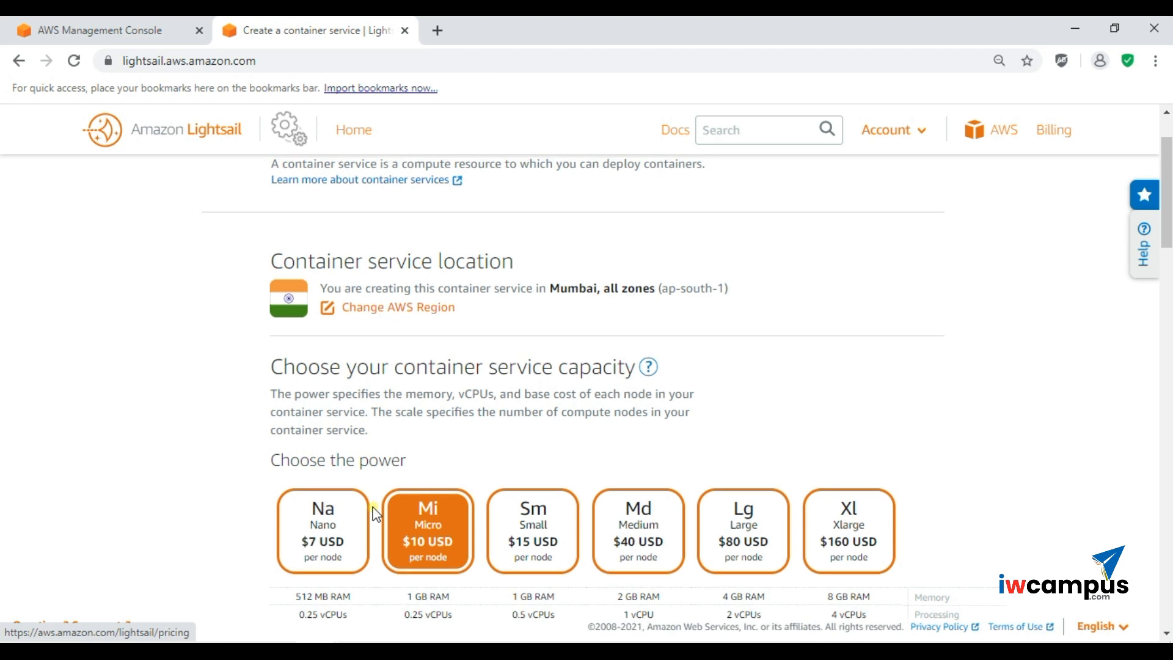
pyautogui.scroll(2, 375, 513)
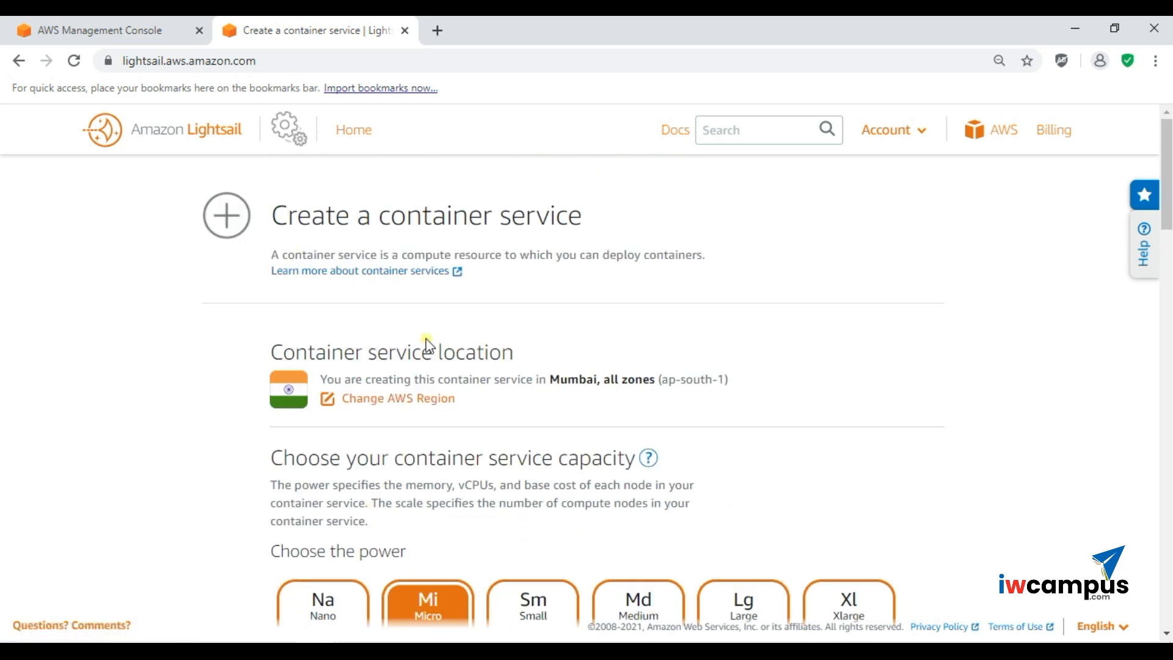
pyautogui.scroll(-8, 426, 341)
pyautogui.scroll(8, 427, 339)
pyautogui.click(354, 142)
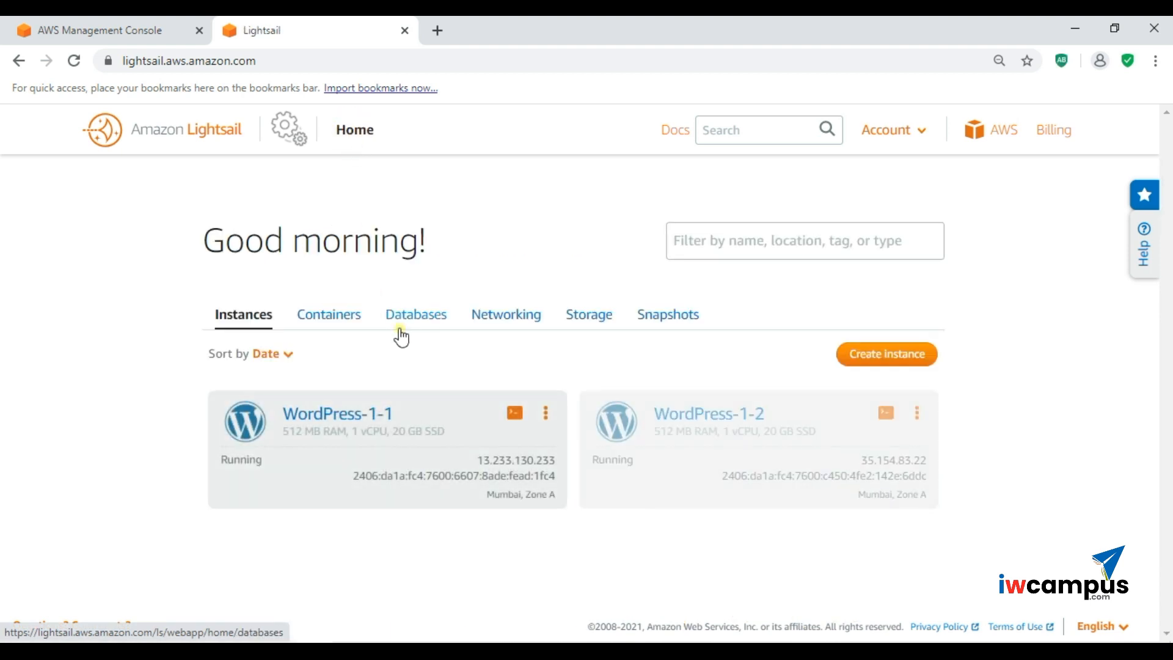
pyautogui.click(354, 317)
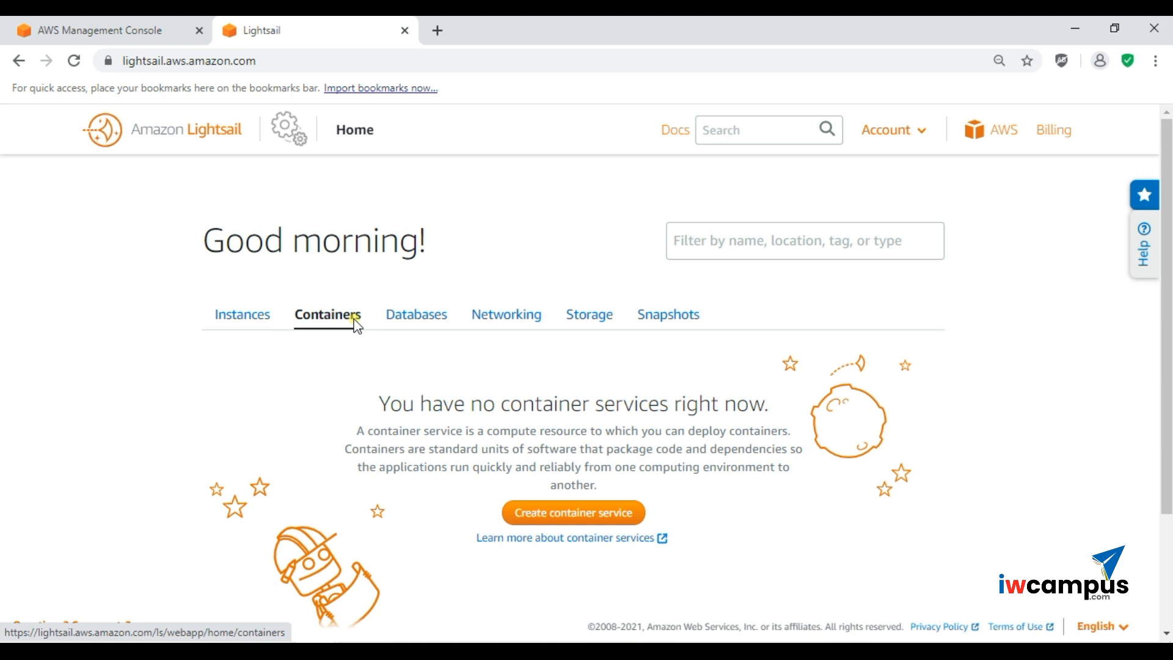
# Open a new database form from the databases section and view the available MySQL versions.
pyautogui.click(405, 318)
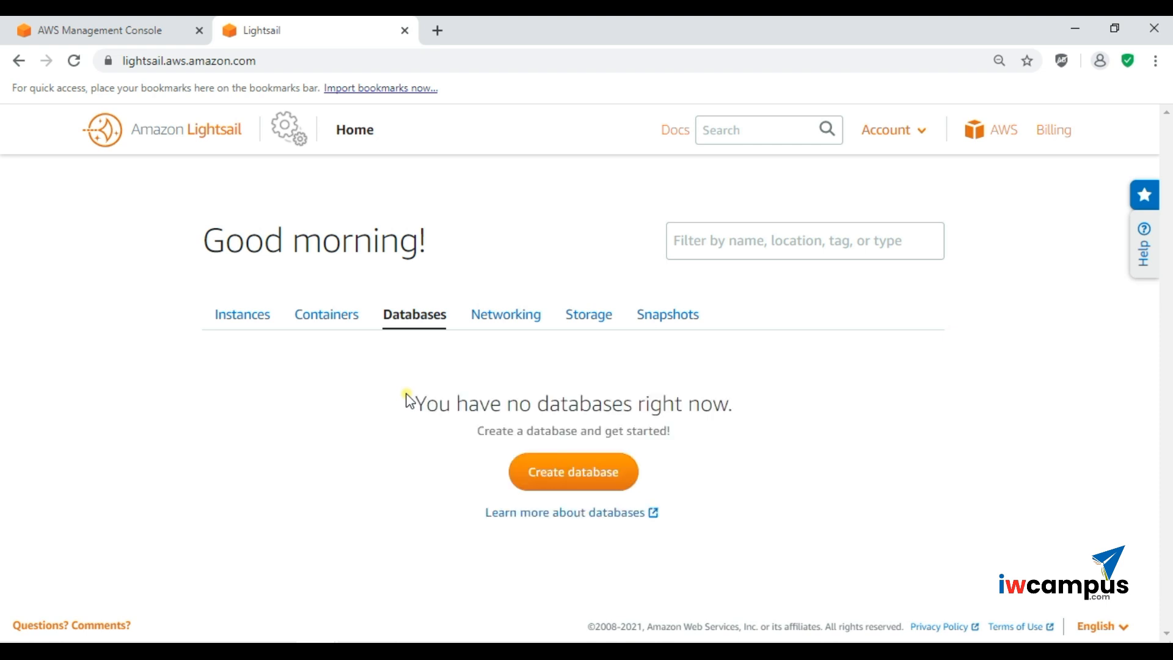
pyautogui.click(542, 471)
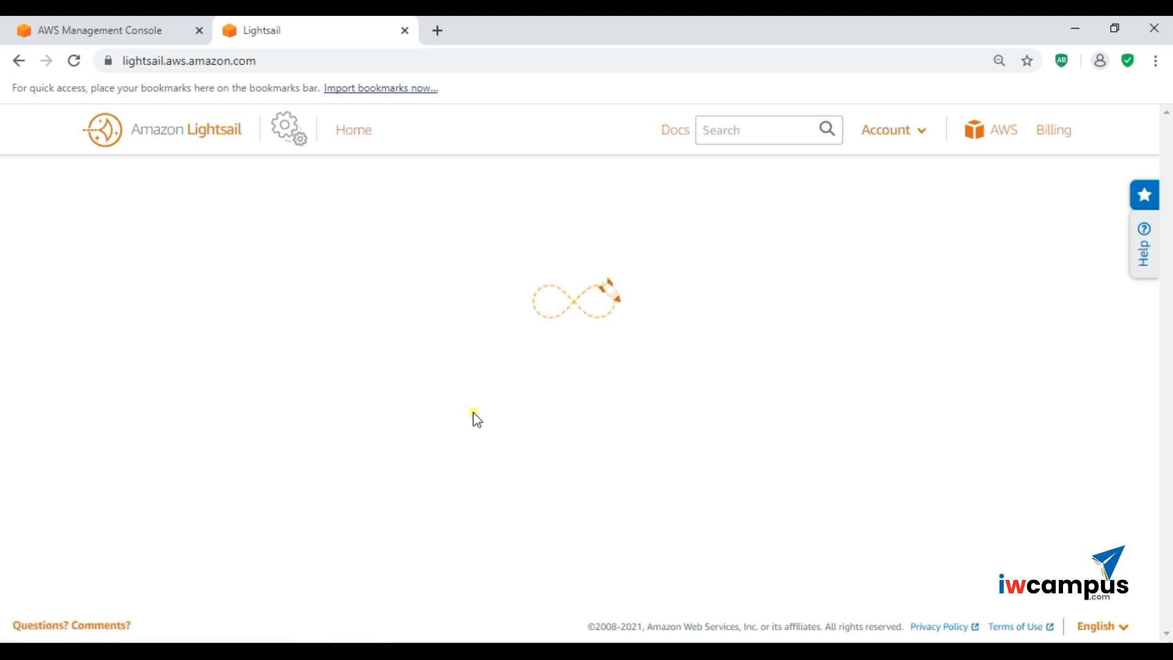
pyautogui.scroll(-2, 460, 398)
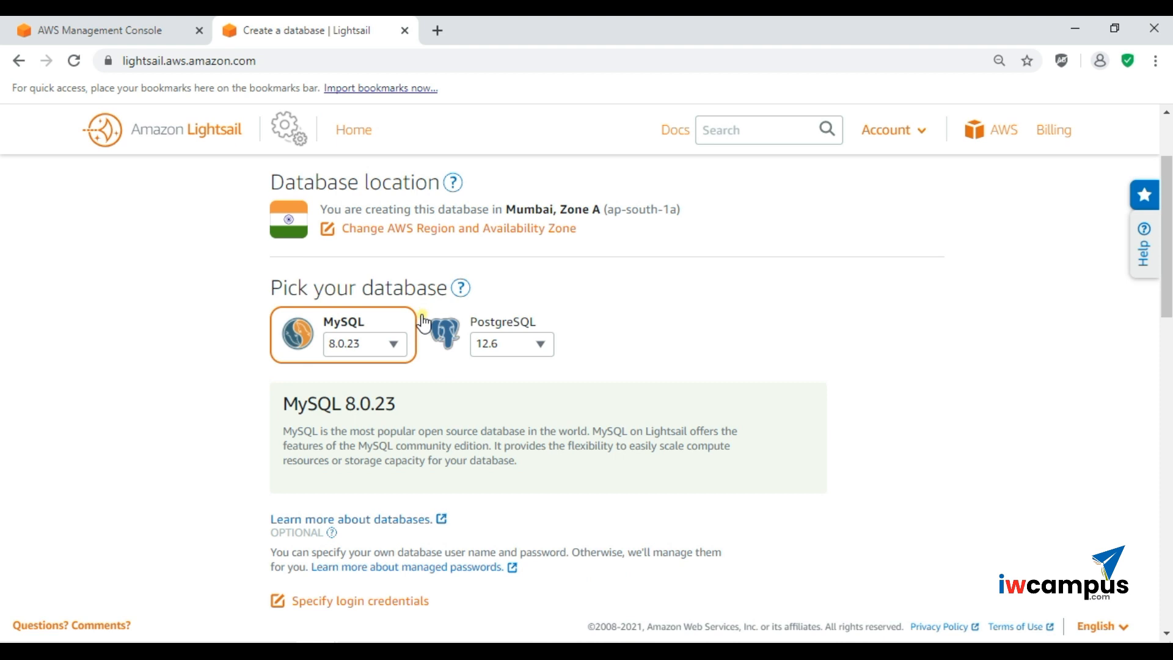
pyautogui.click(394, 347)
pyautogui.click(550, 305)
pyautogui.scroll(-1, 553, 305)
# Examine the database form's standard plan prices and specifications, database name field and tagging options.
pyautogui.scroll(-5, 551, 304)
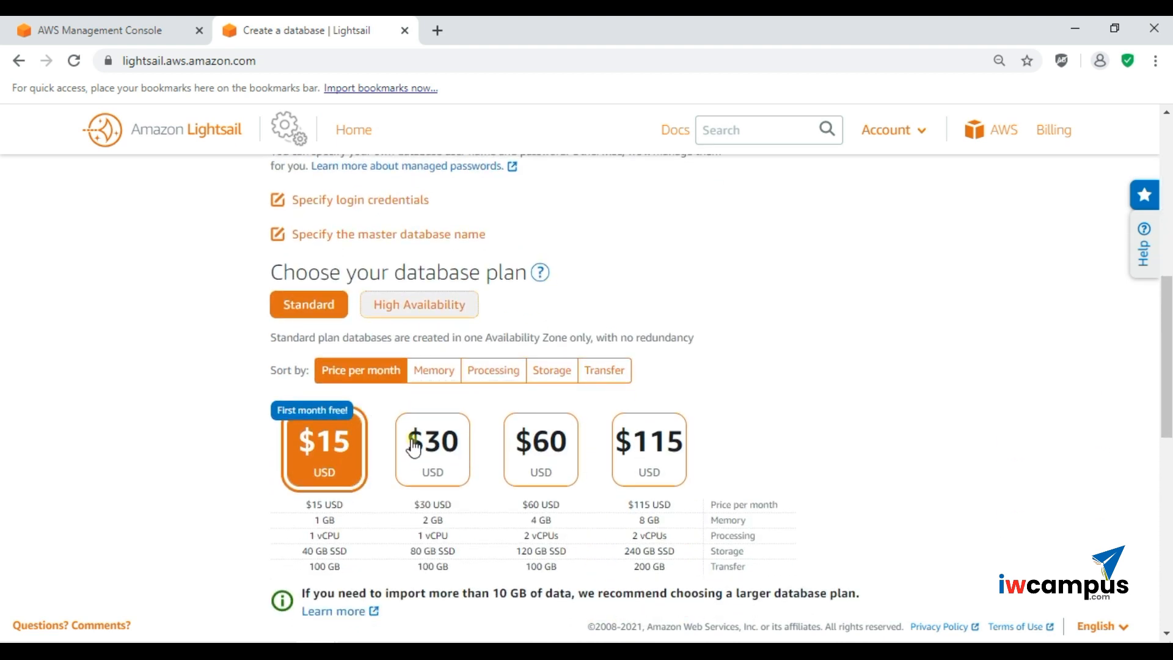
pyautogui.scroll(-1, 421, 535)
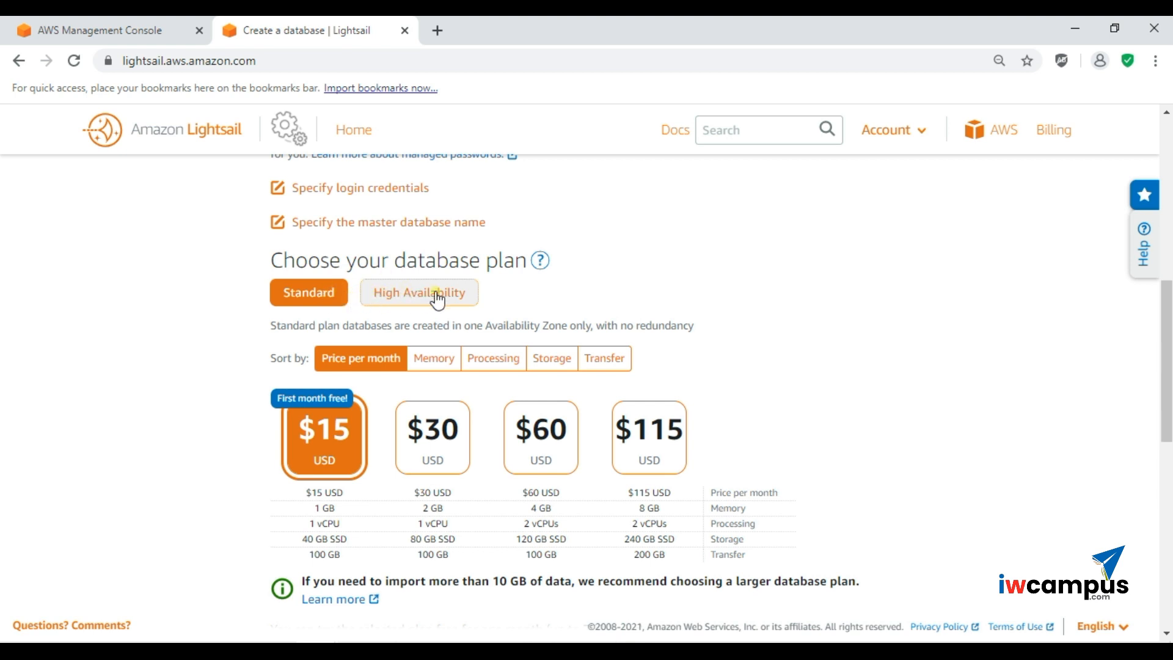
pyautogui.scroll(-3, 435, 297)
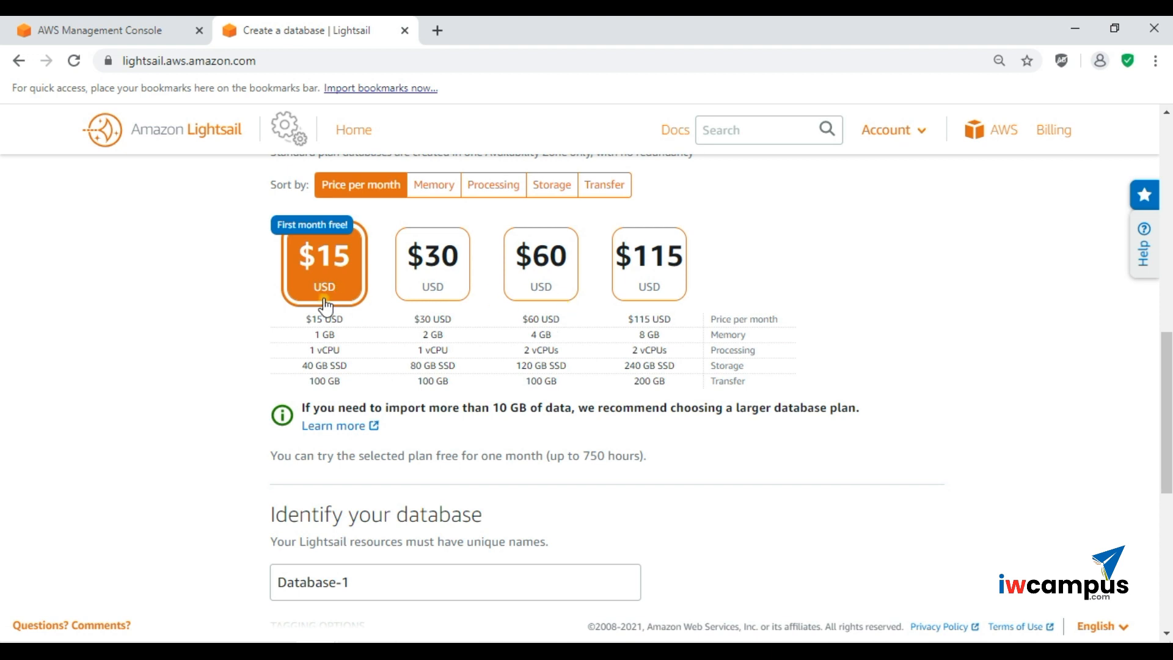
pyautogui.scroll(-3, 468, 342)
pyautogui.scroll(-2, 452, 414)
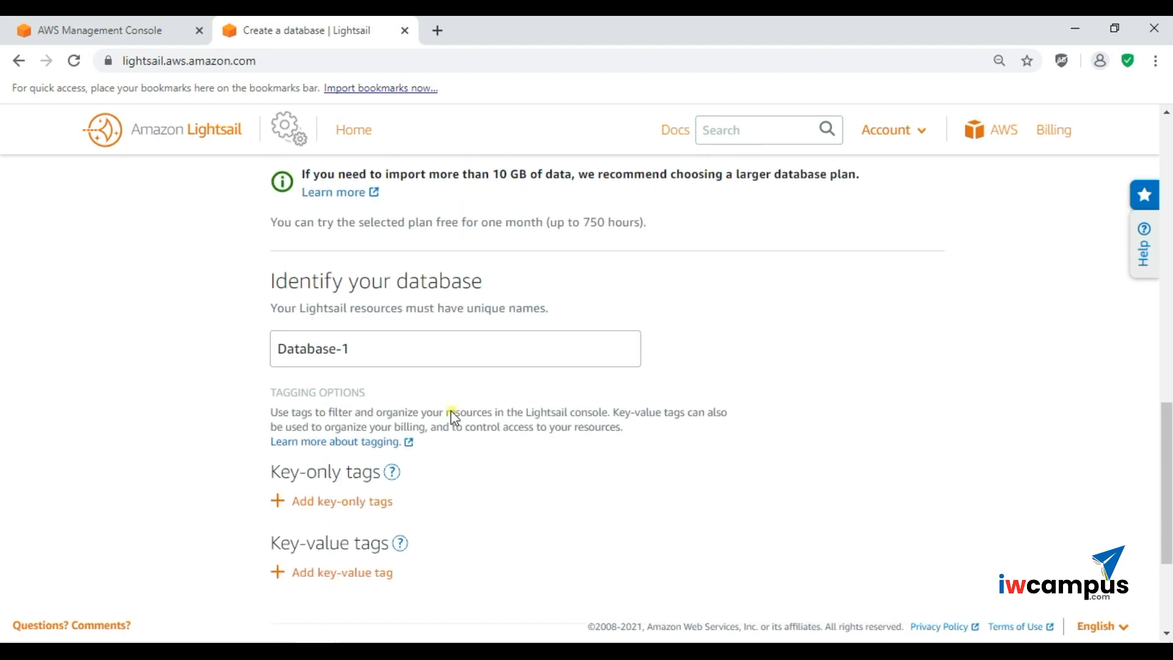
pyautogui.scroll(4, 450, 425)
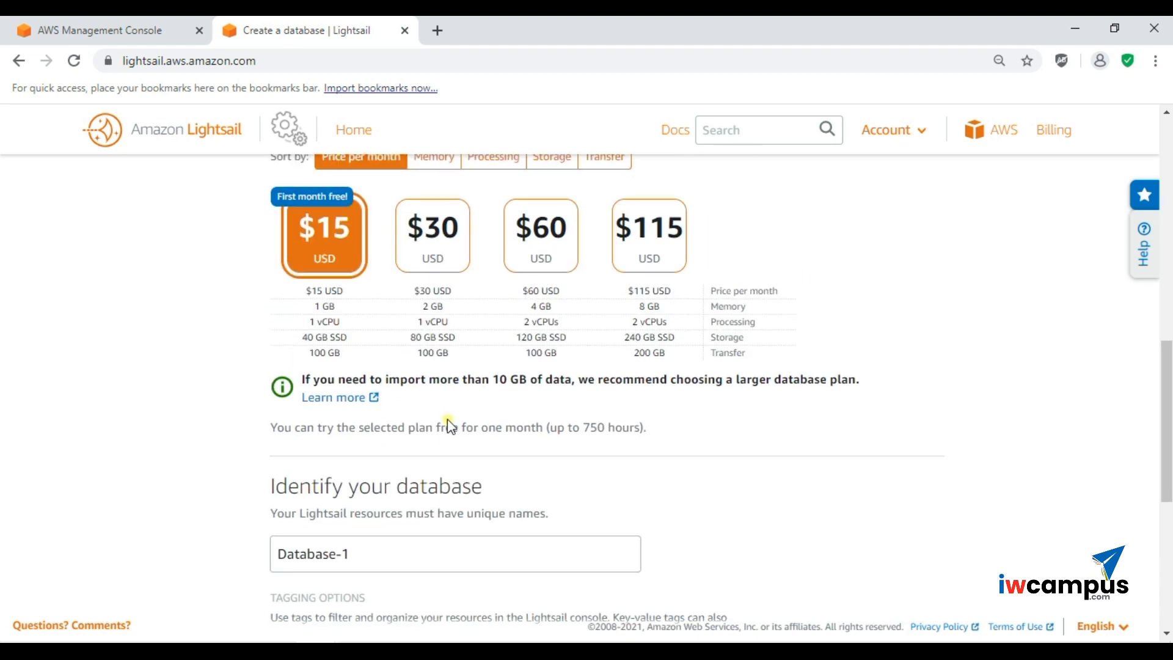
pyautogui.scroll(-5, 447, 421)
pyautogui.scroll(6, 481, 315)
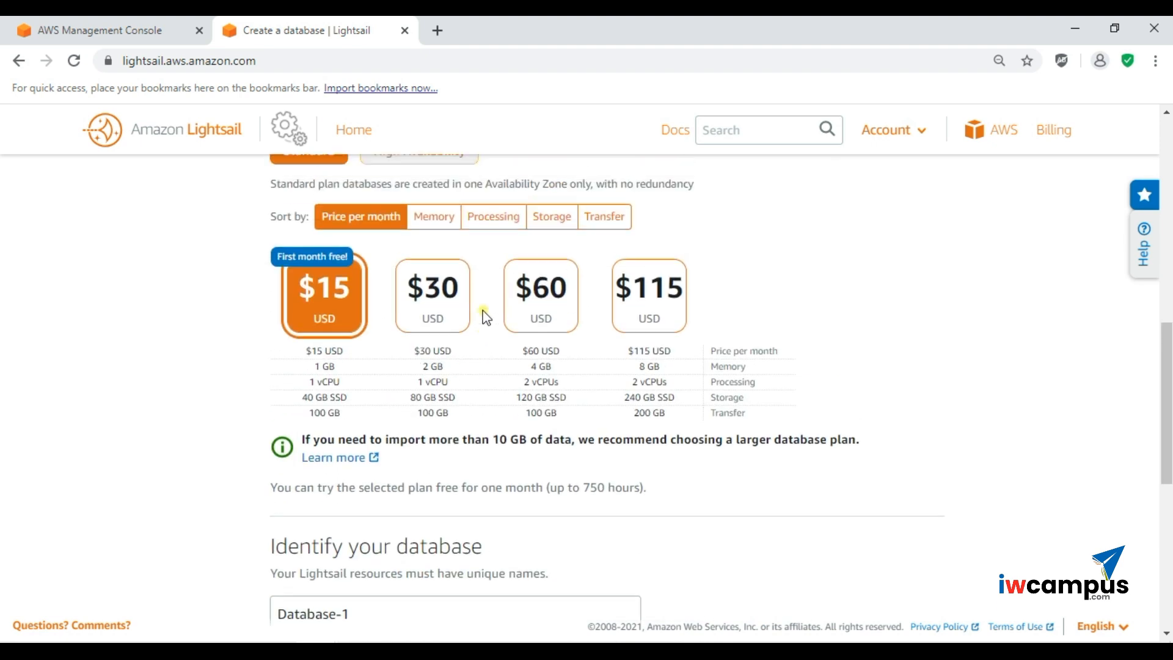
pyautogui.scroll(10, 481, 315)
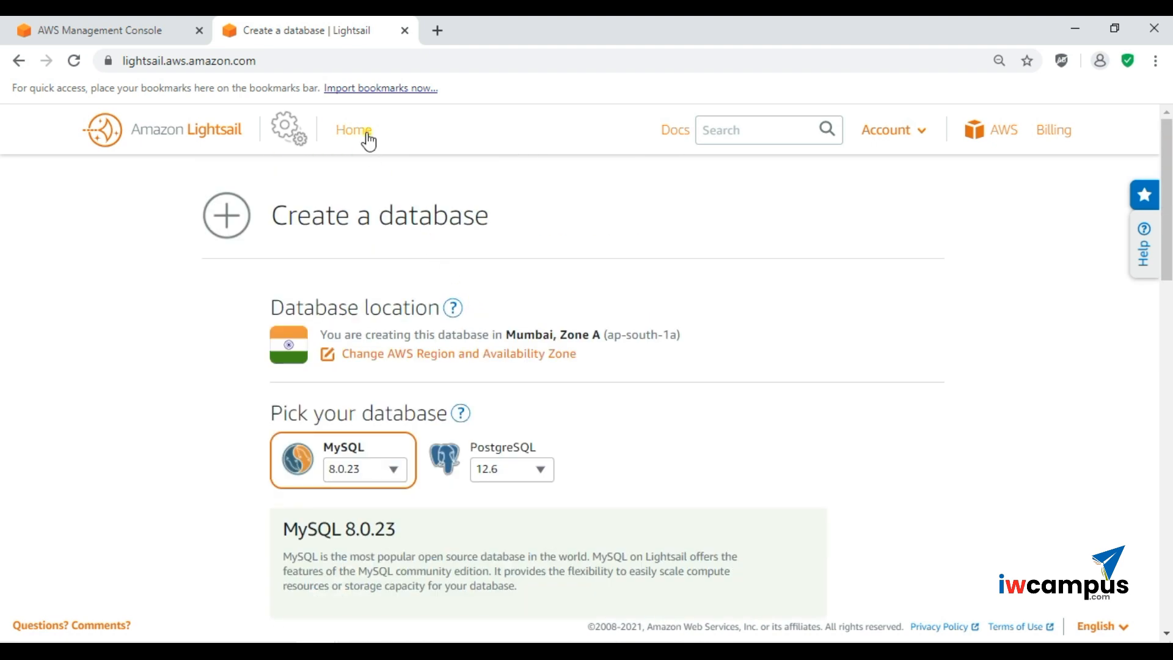
# Leave the database form without creating anything and view the networking section's resource creation options from the home page.
pyautogui.click(367, 136)
pyautogui.click(504, 315)
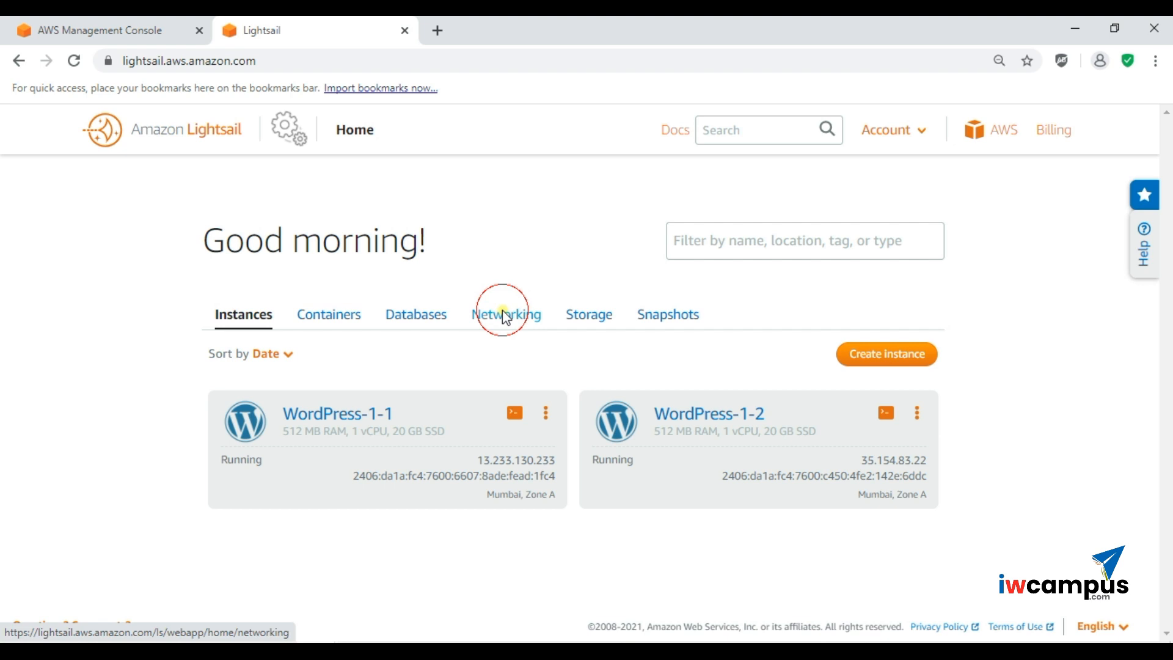
pyautogui.scroll(-1, 506, 315)
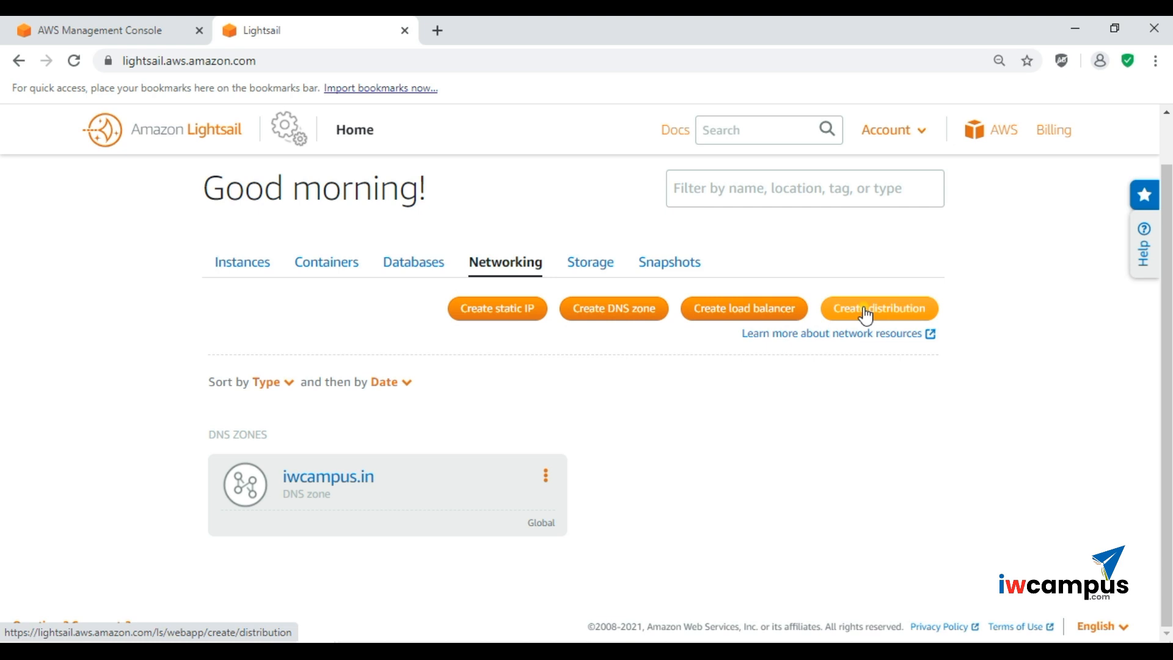
# Open a new static IP form and view the instances it can be attached to, without selecting one.
pyautogui.click(516, 319)
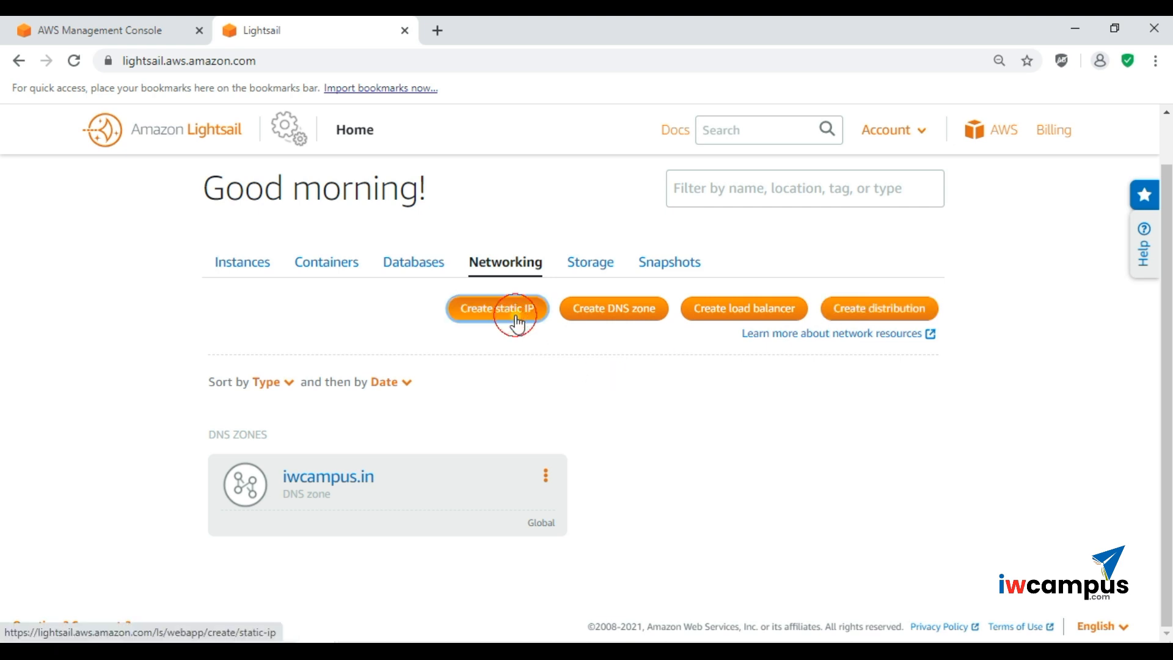
pyautogui.click(471, 528)
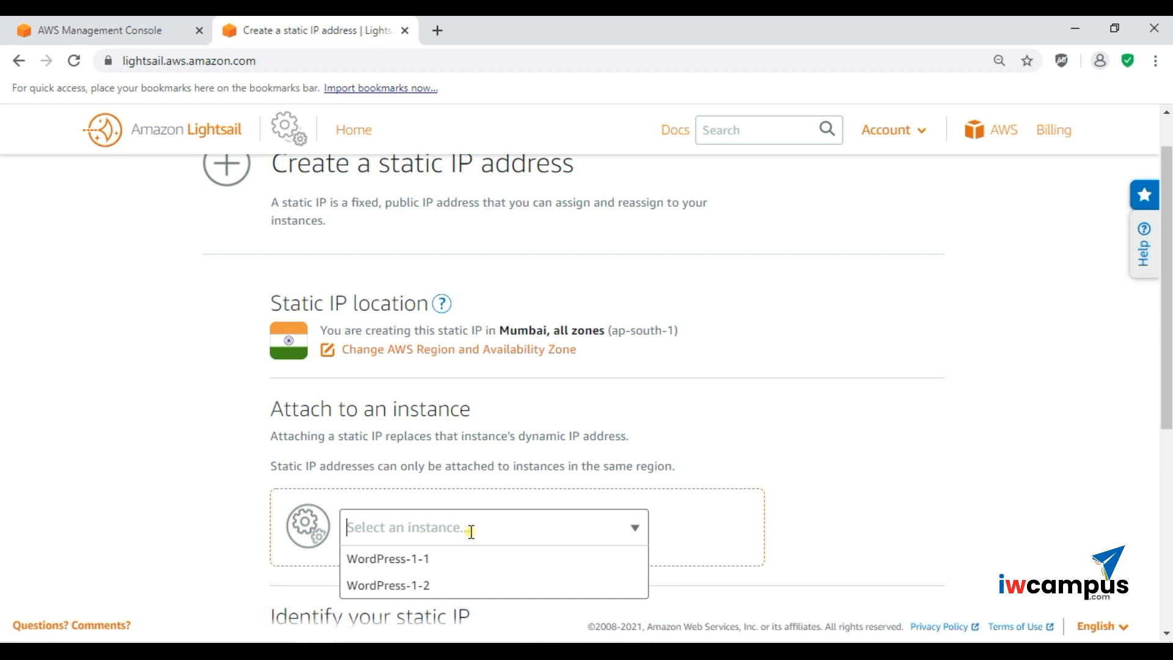
pyautogui.click(525, 452)
pyautogui.scroll(-4, 528, 455)
pyautogui.scroll(1, 528, 455)
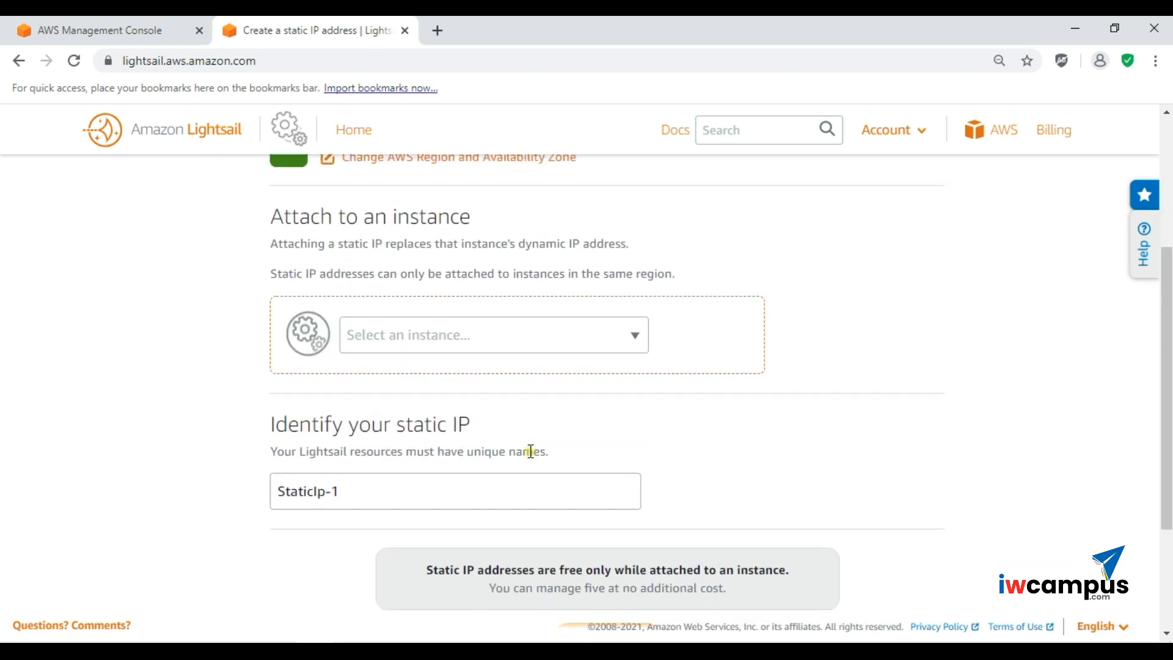
pyautogui.click(474, 335)
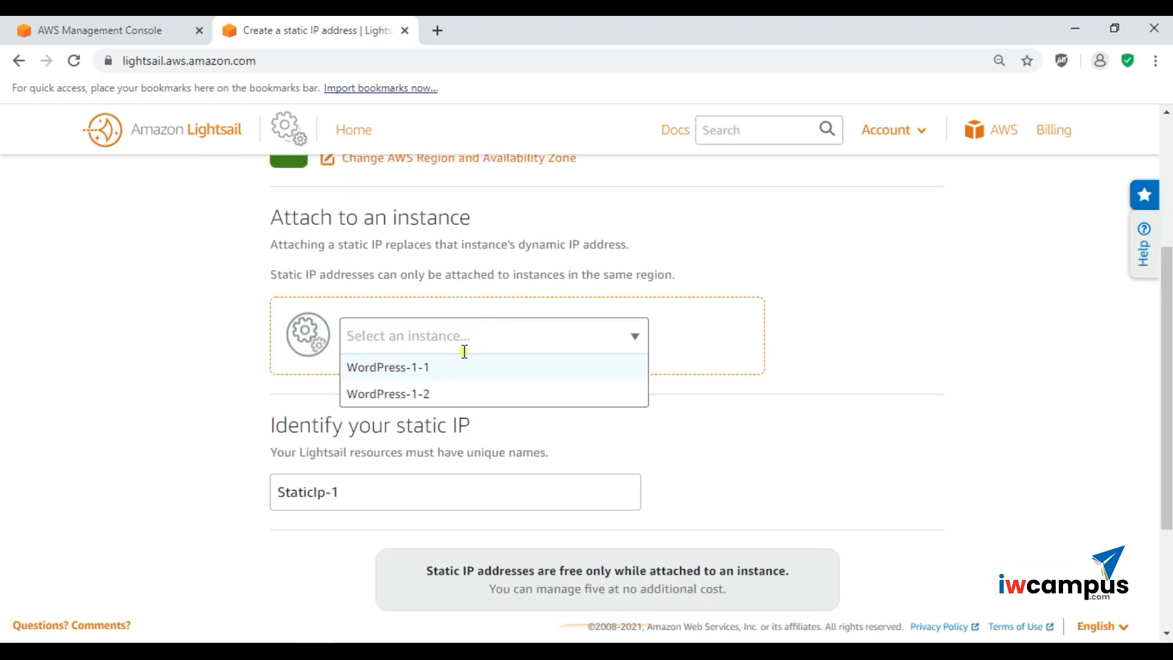
pyautogui.click(467, 452)
# Review the static IP form's name field and location, and return to the home page without creating the address.
pyautogui.scroll(1, 471, 452)
pyautogui.tripleClick(447, 507)
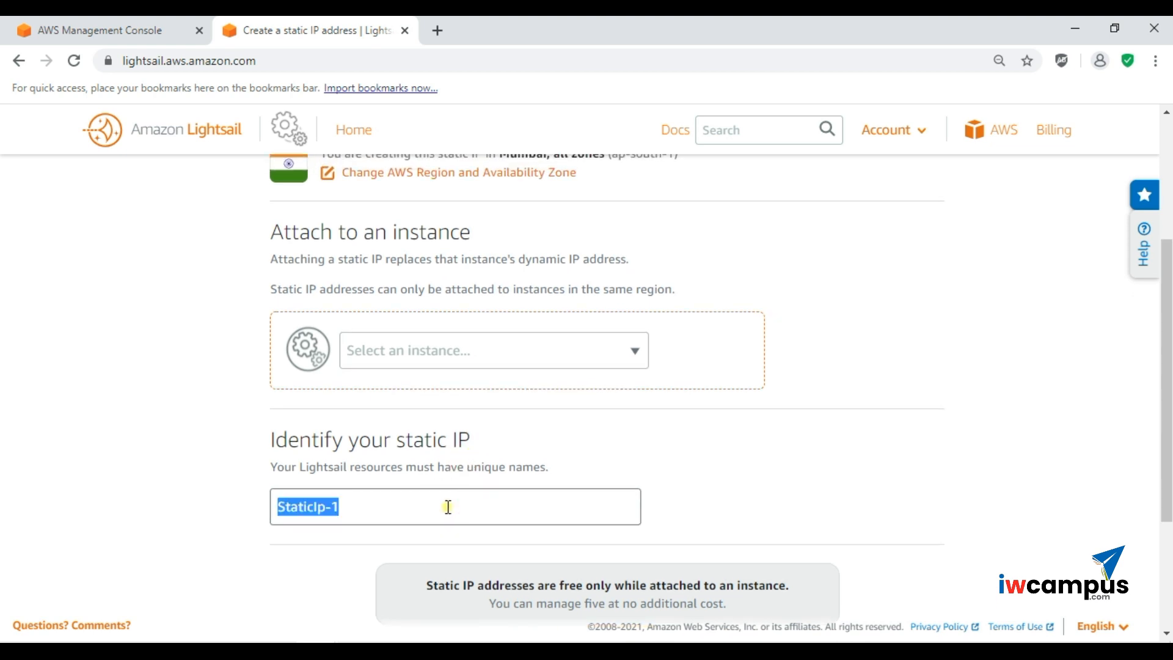
pyautogui.click(479, 439)
pyautogui.scroll(4, 480, 440)
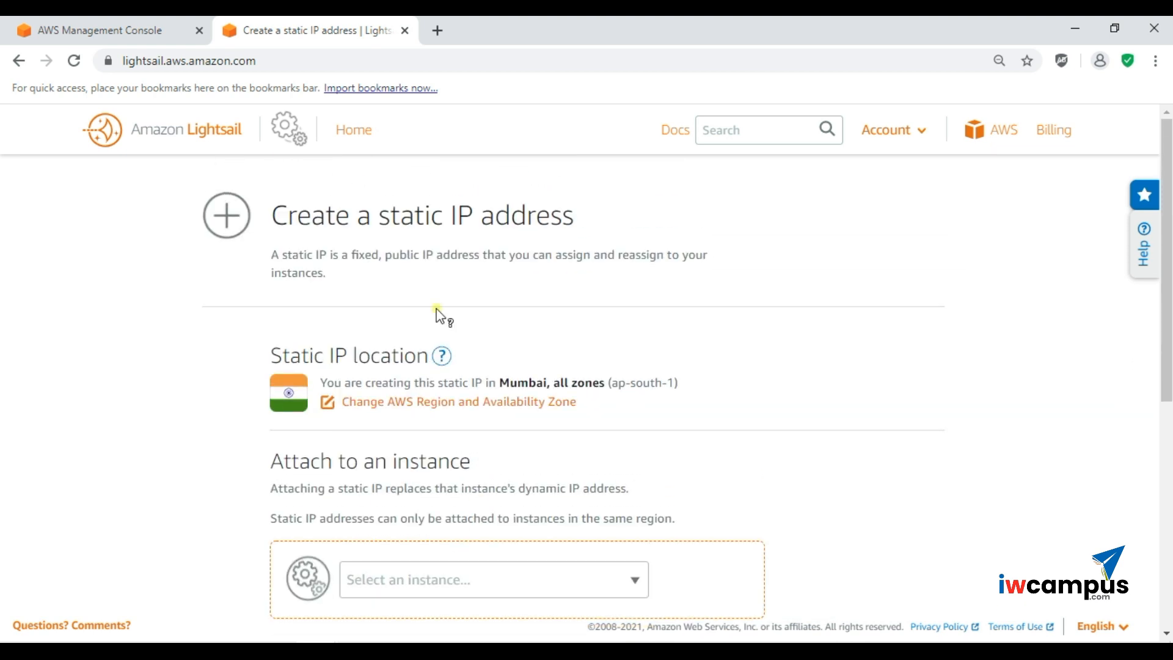
pyautogui.click(361, 136)
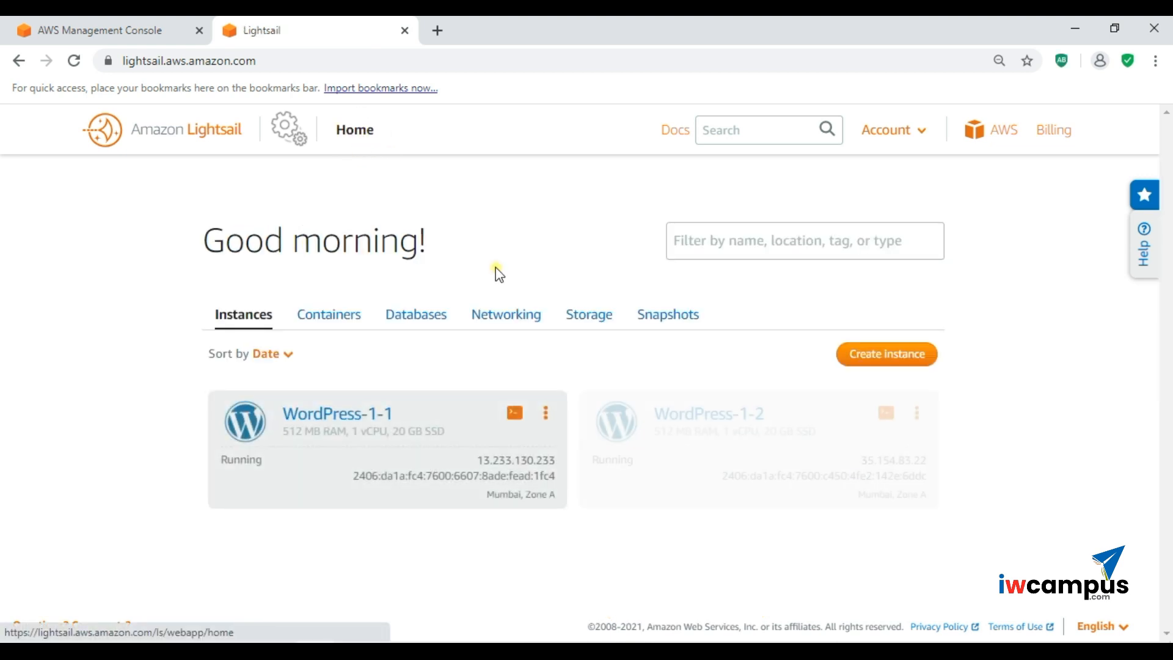
# Open a new DNS zone form from the networking section and examine its registered domain field, tagging options and follow-up instructions.
pyautogui.click(495, 316)
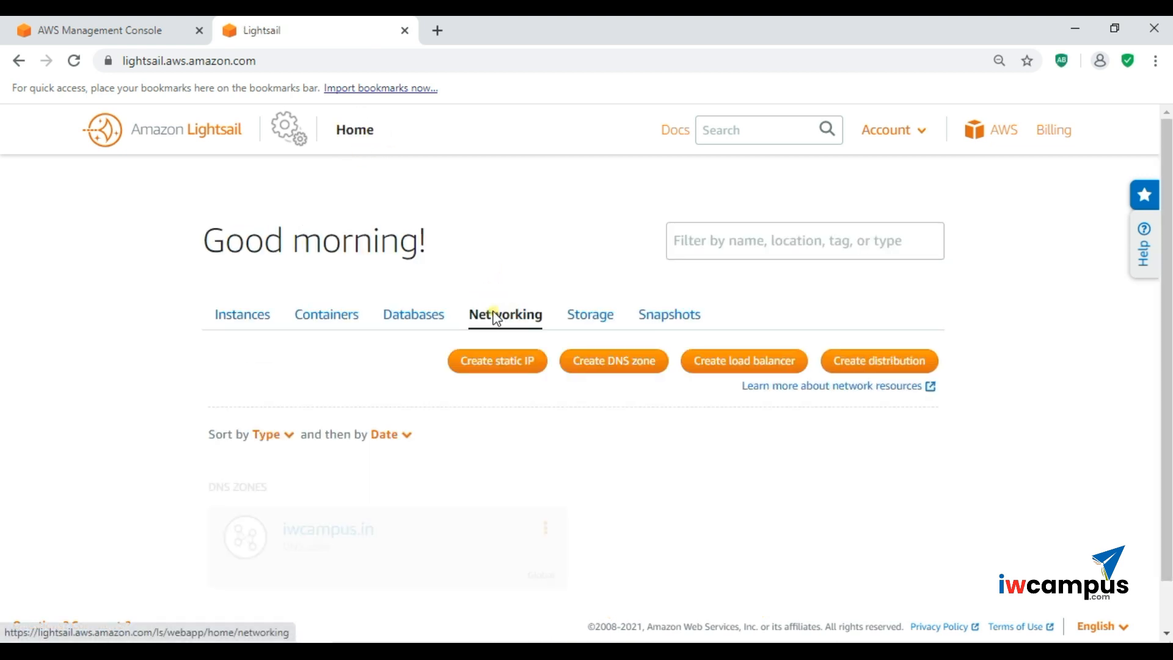
pyautogui.click(628, 372)
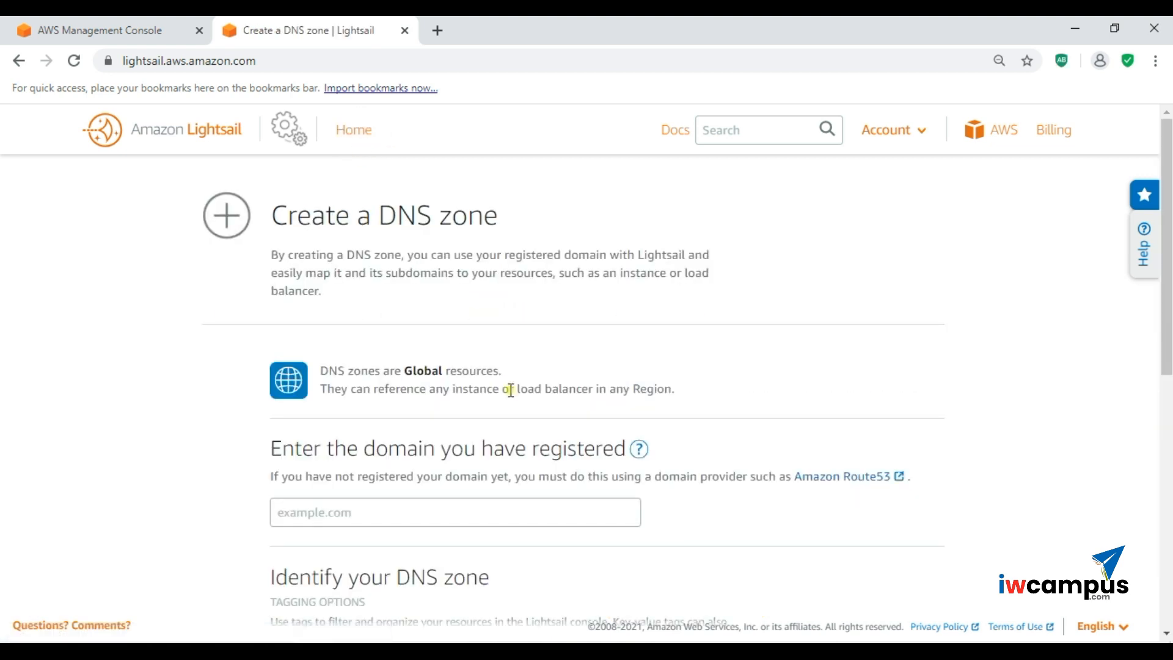
pyautogui.scroll(-1, 509, 390)
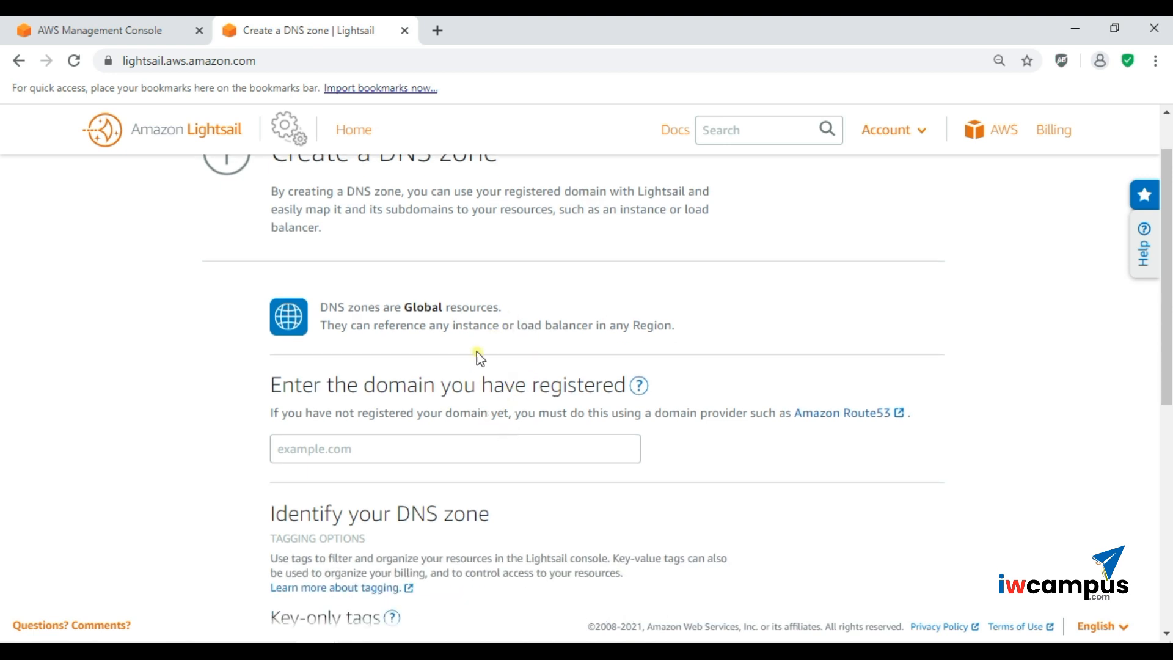
pyautogui.click(407, 446)
pyautogui.scroll(-1, 408, 452)
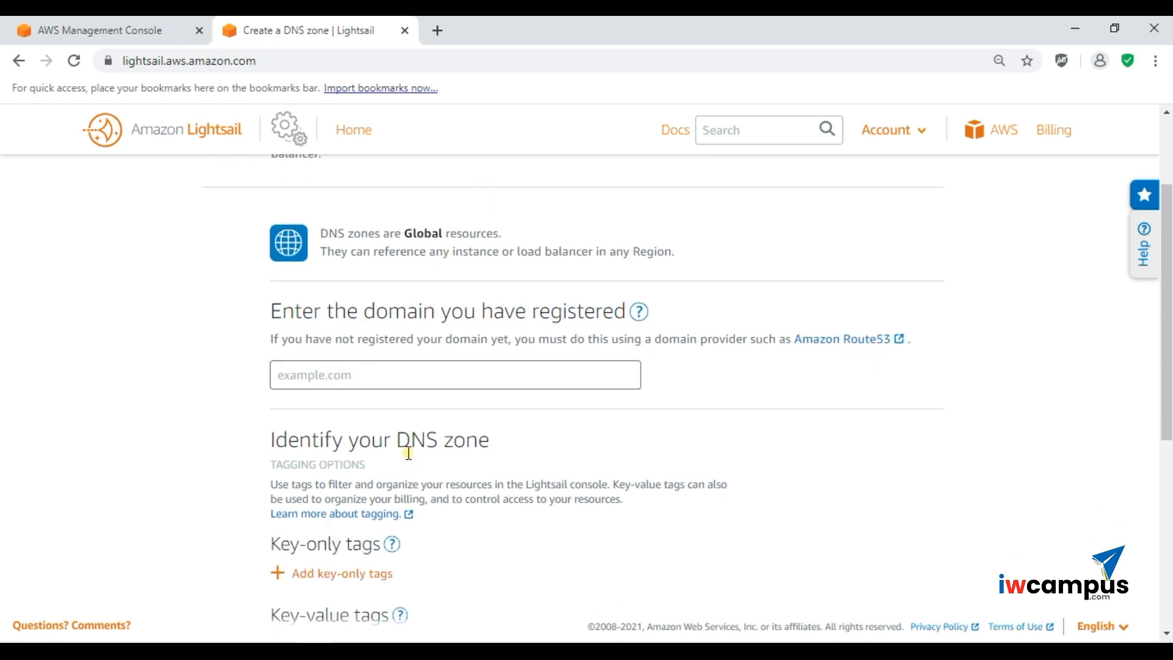
pyautogui.scroll(-3, 408, 455)
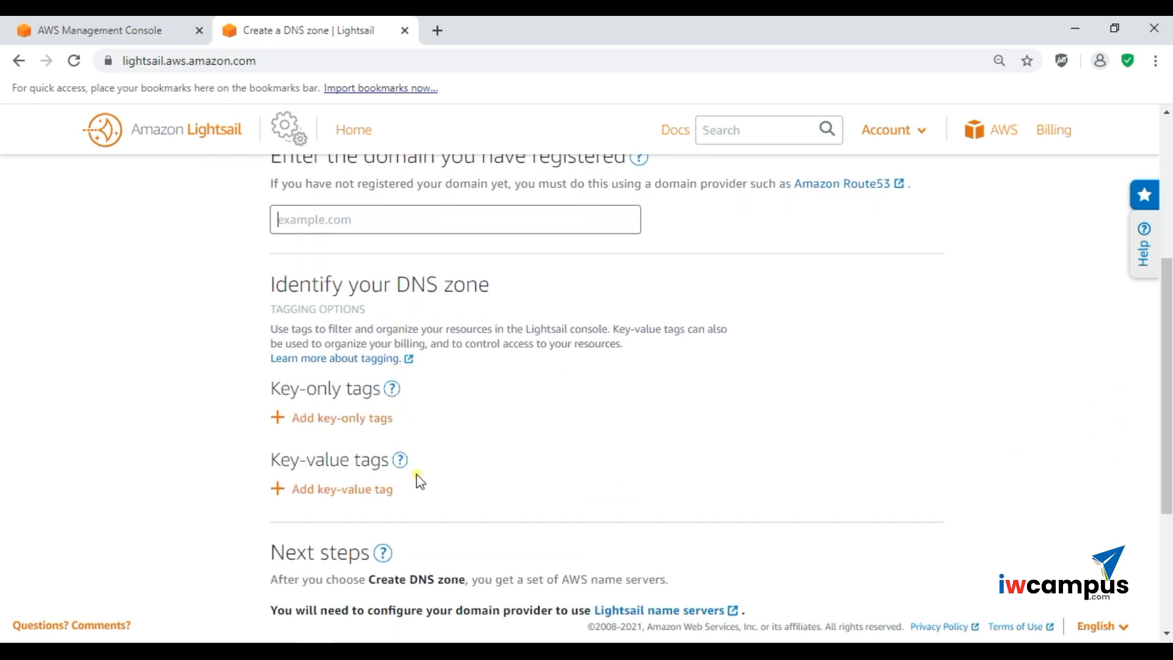
pyautogui.scroll(-3, 421, 526)
pyautogui.scroll(7, 419, 360)
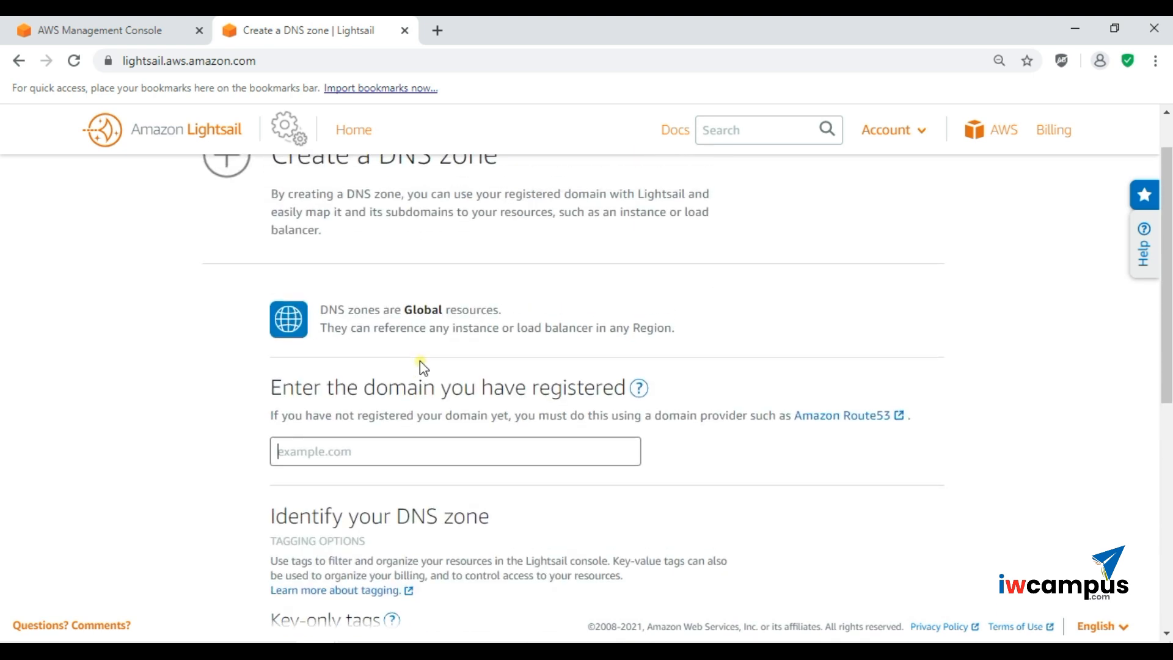
# Open the existing iwcampus.in DNS zone from the networking section and examine its DNS records and name servers.
pyautogui.click(370, 130)
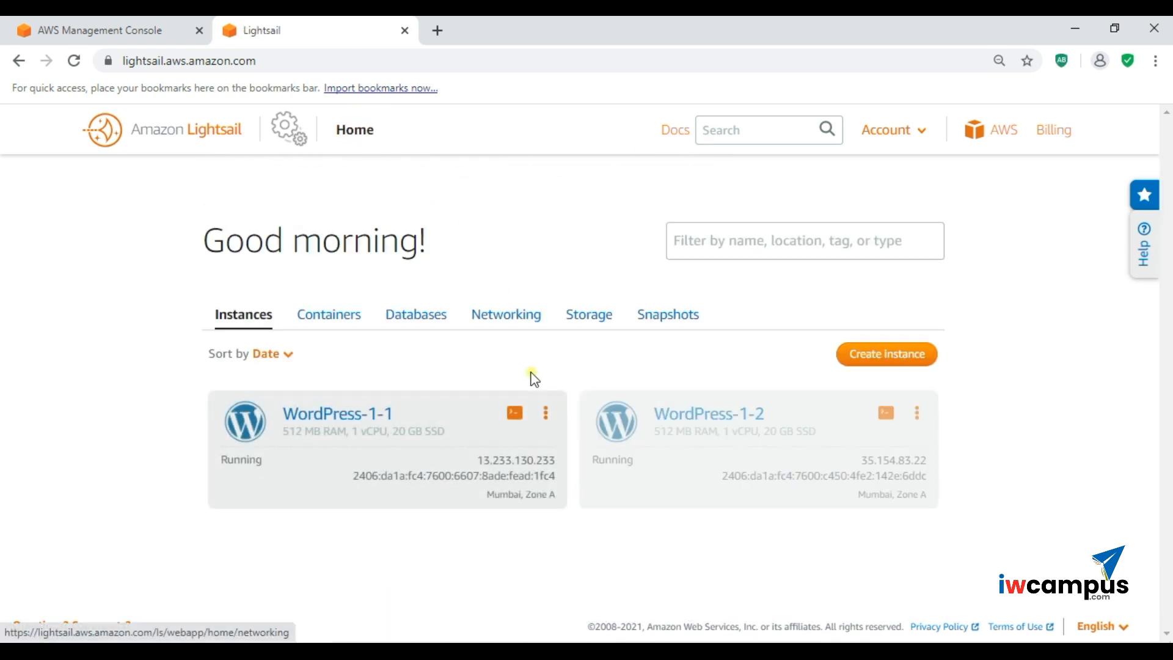
pyautogui.click(498, 314)
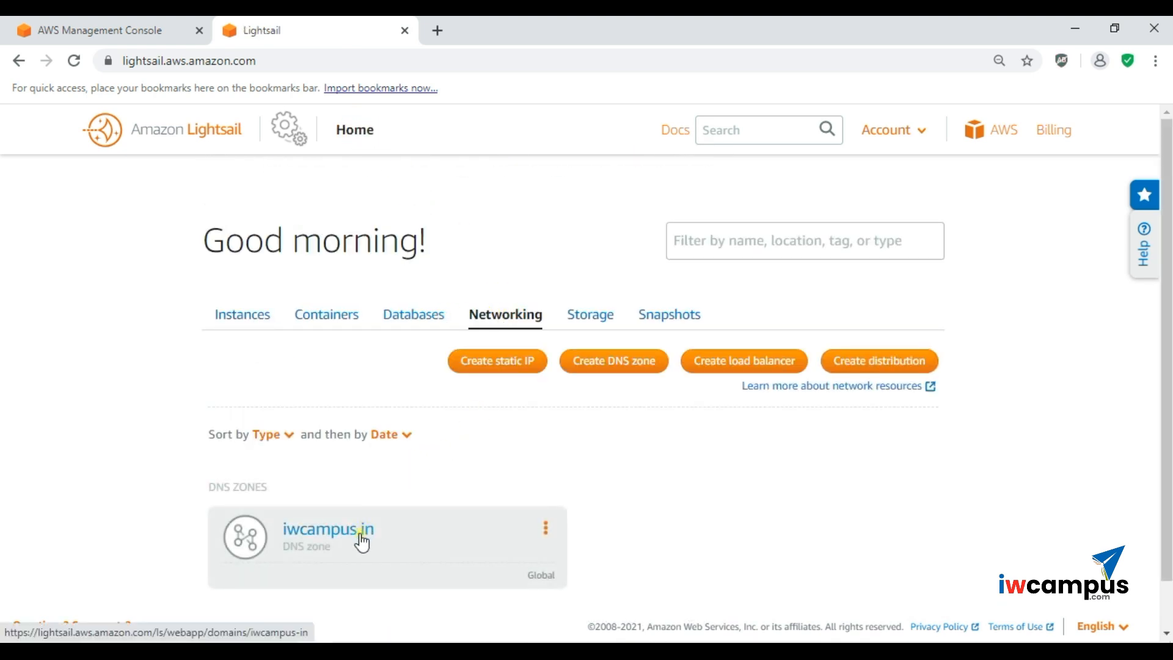
pyautogui.click(361, 537)
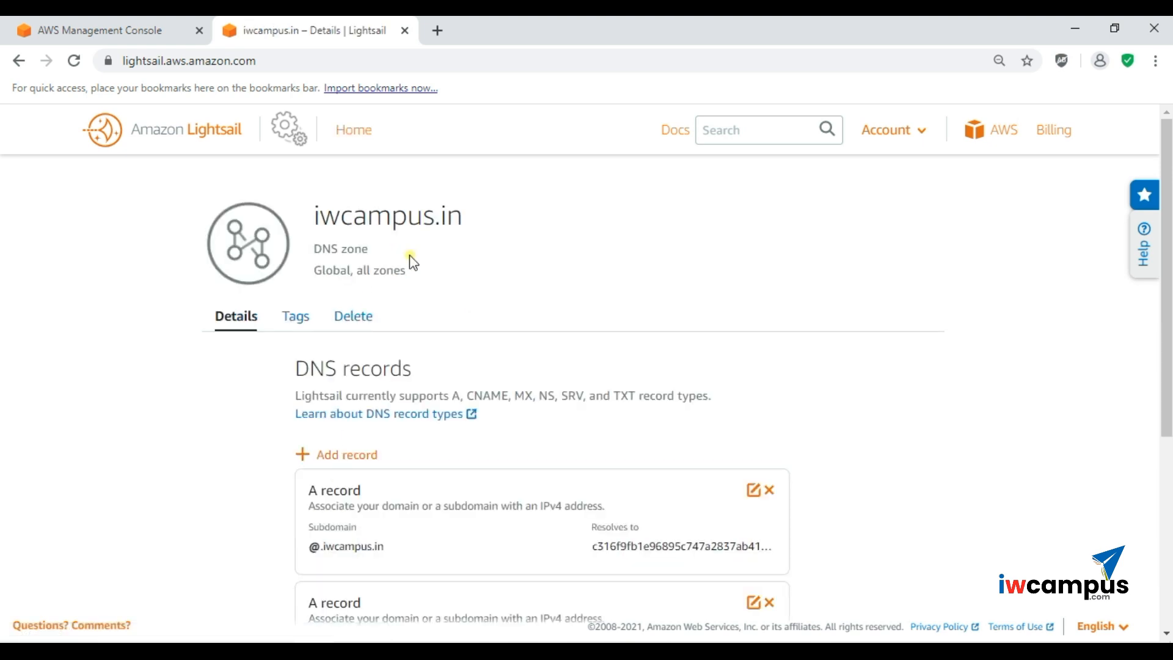
pyautogui.scroll(-2, 444, 375)
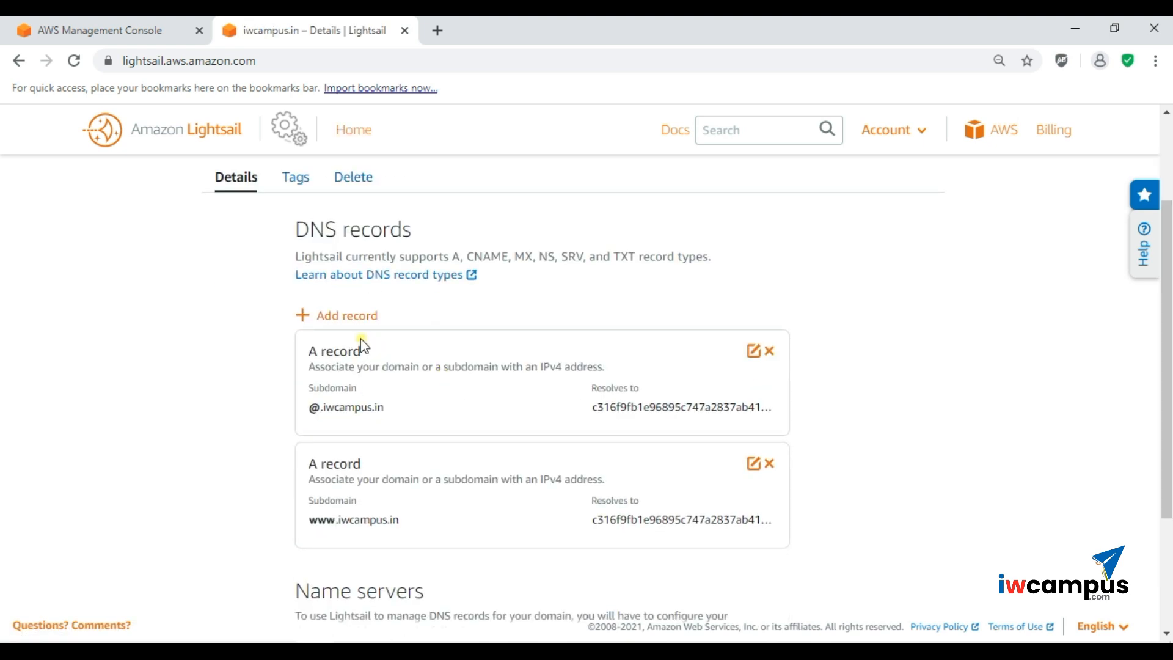
pyautogui.scroll(-3, 391, 528)
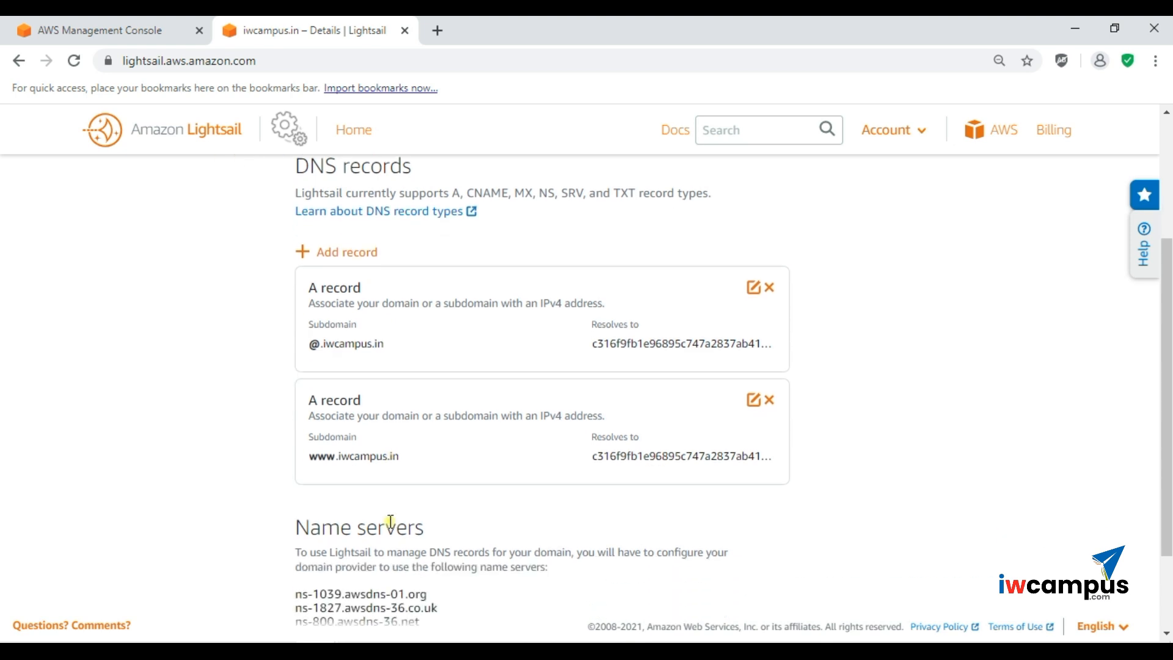
pyautogui.moveTo(302, 496); pyautogui.dragTo(431, 558)
pyautogui.click(431, 559)
pyautogui.scroll(1, 432, 559)
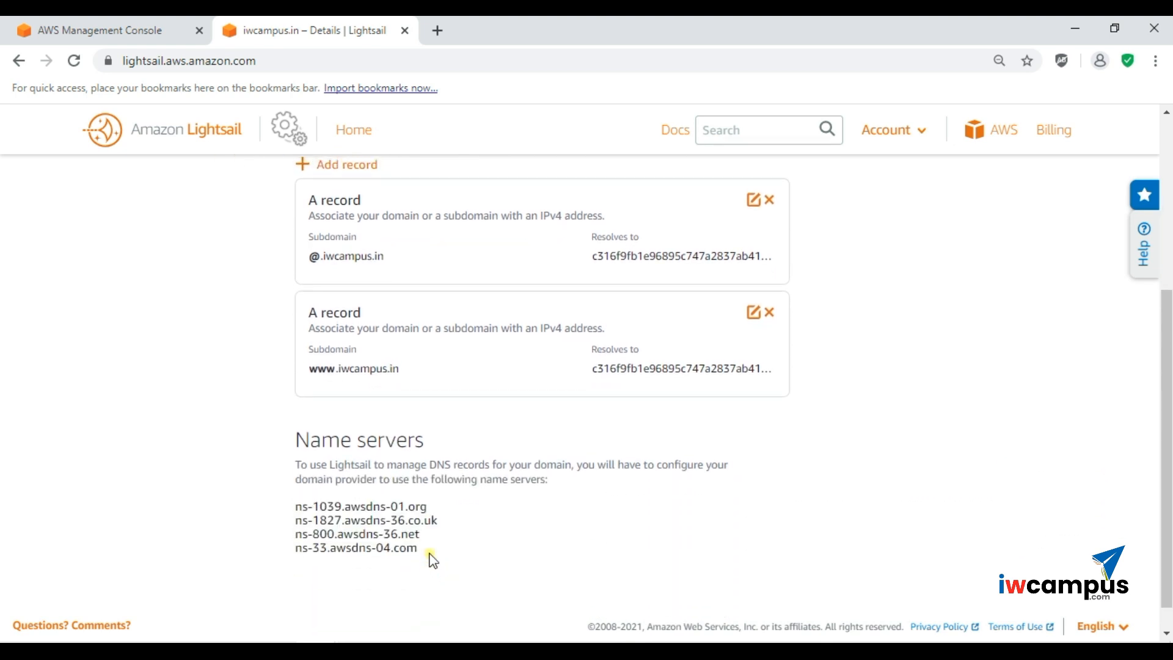
pyautogui.scroll(5, 432, 559)
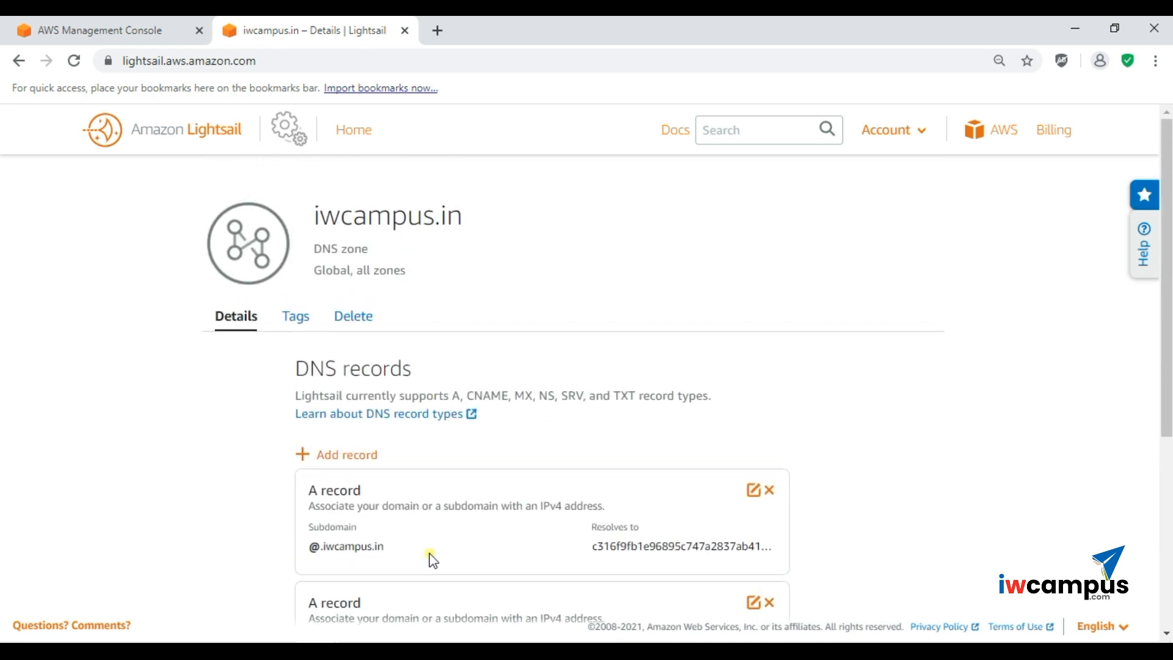
# Open a new disk form from the home page's storage section and look through its size, name and tagging options.
pyautogui.click(353, 130)
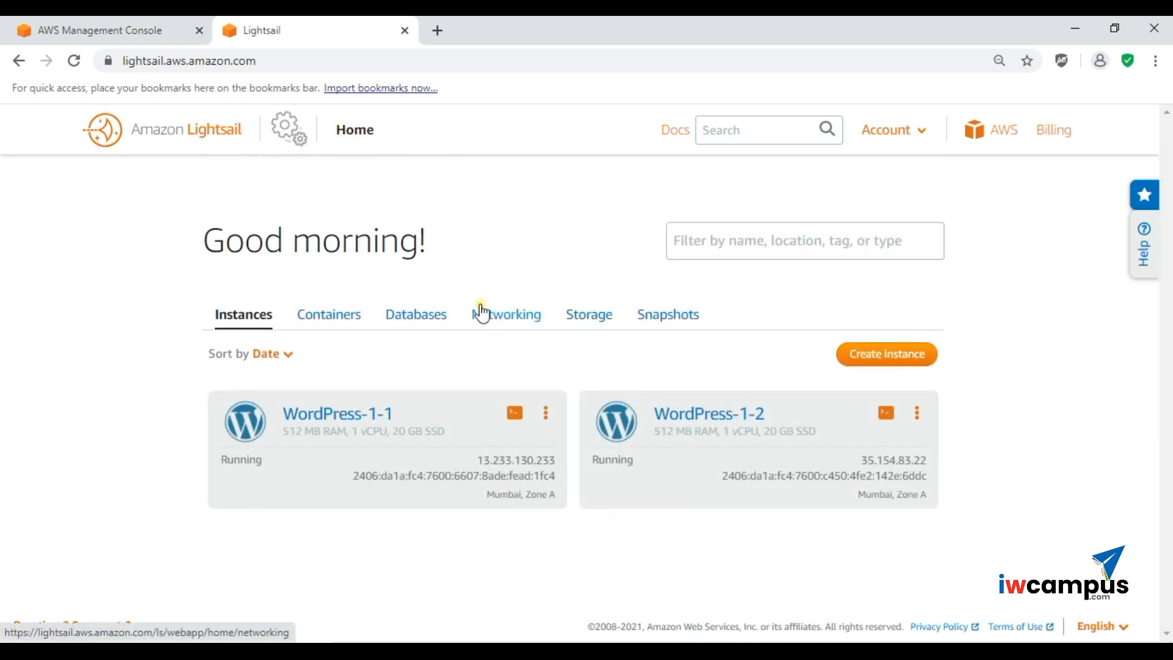
pyautogui.click(588, 318)
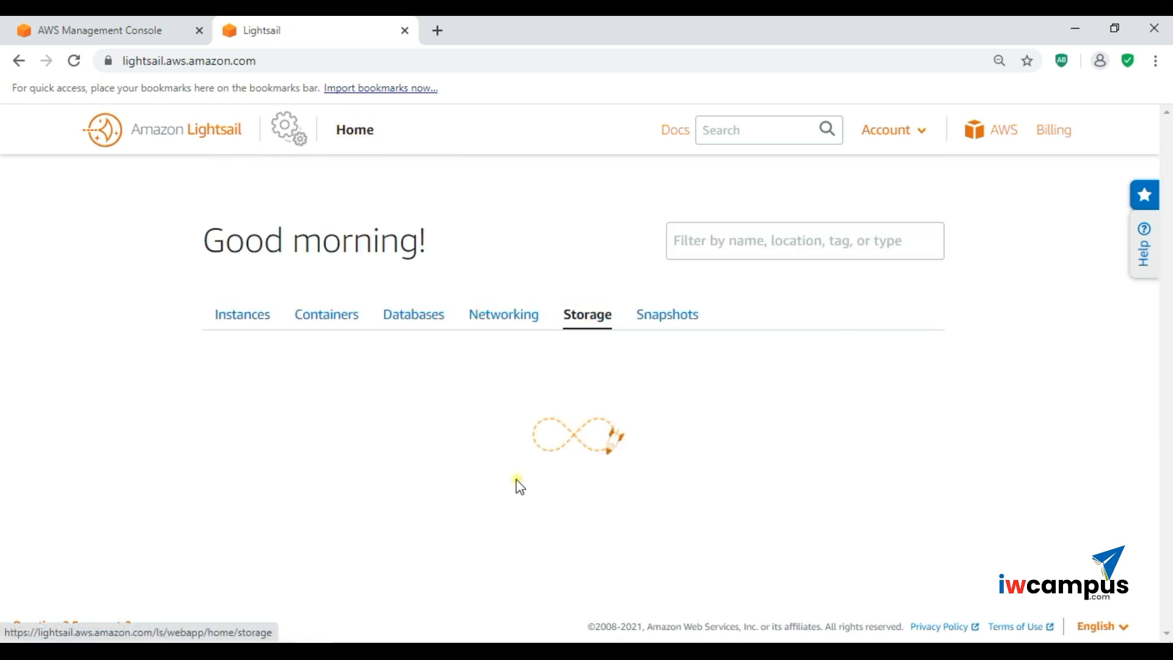
pyautogui.scroll(-1, 519, 484)
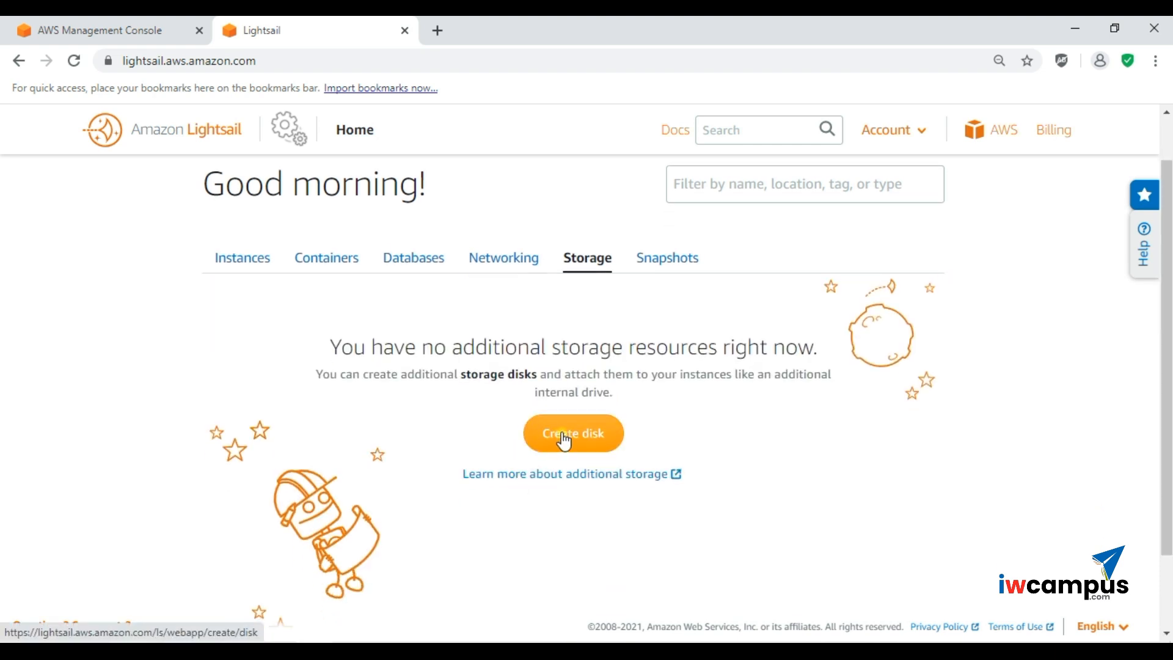
pyautogui.click(563, 439)
pyautogui.scroll(-3, 493, 403)
pyautogui.scroll(-4, 493, 401)
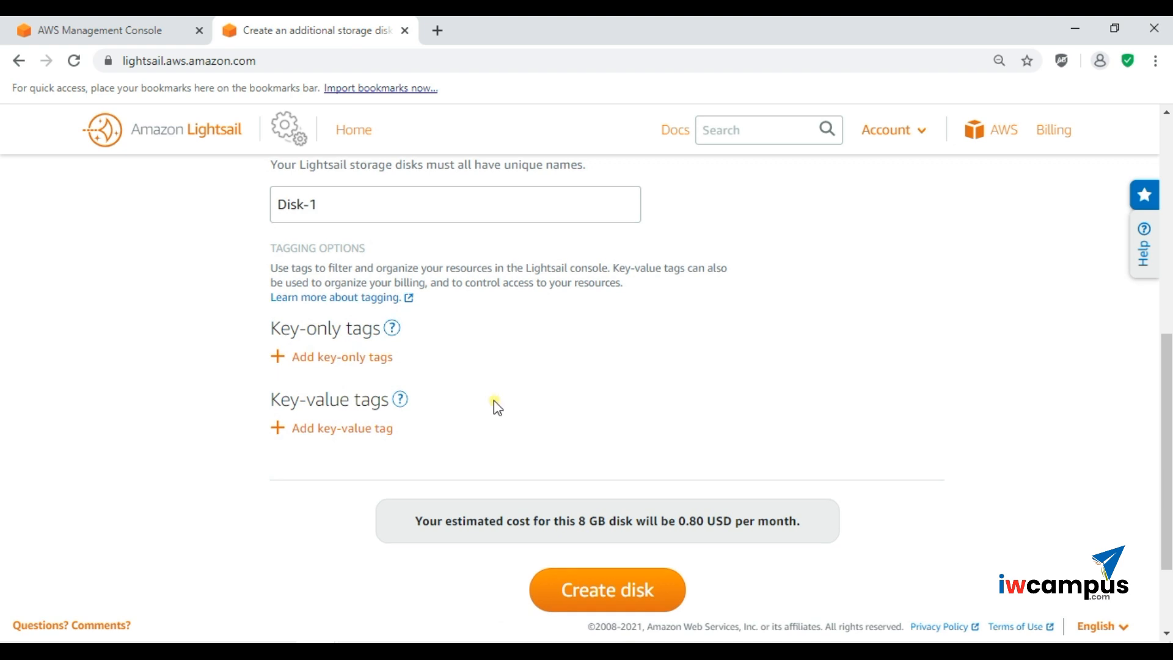
pyautogui.scroll(7, 493, 400)
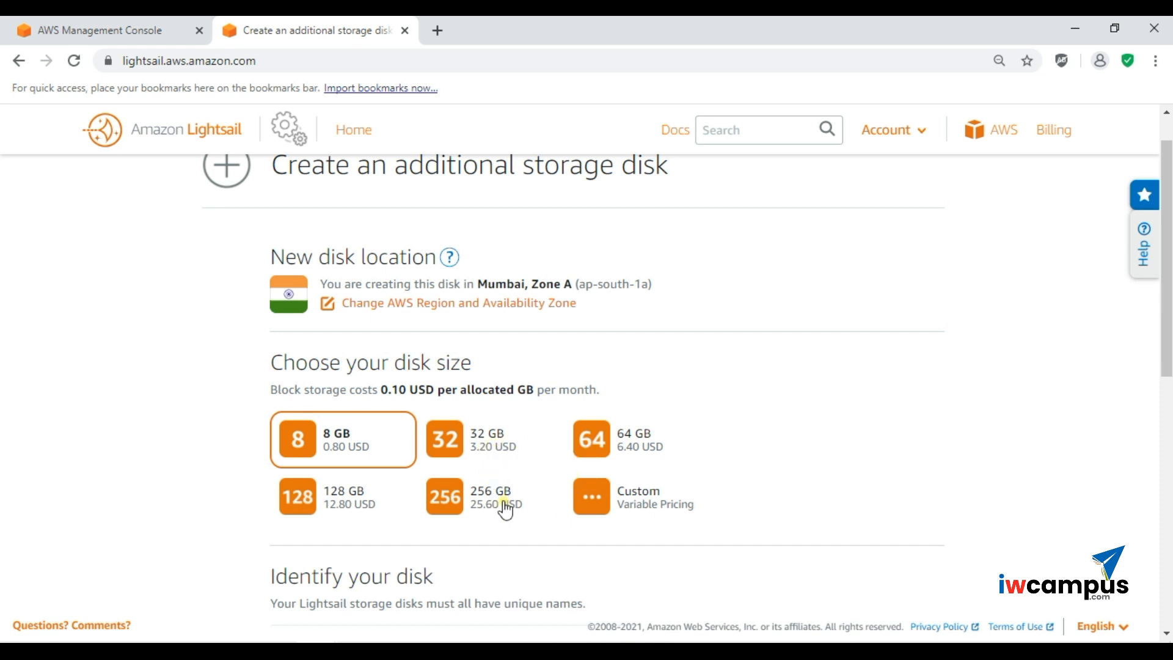
# Examine the block storage price per allocated GB and the disk name field in the disk form.
pyautogui.scroll(-1, 502, 511)
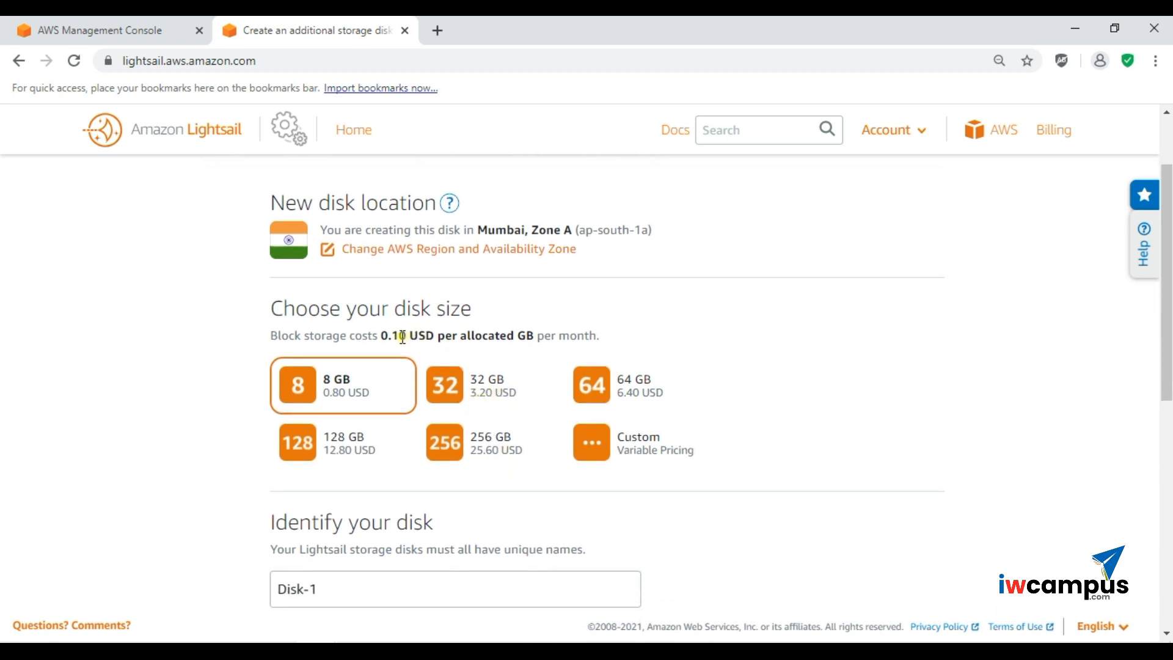
pyautogui.moveTo(395, 336); pyautogui.dragTo(439, 335)
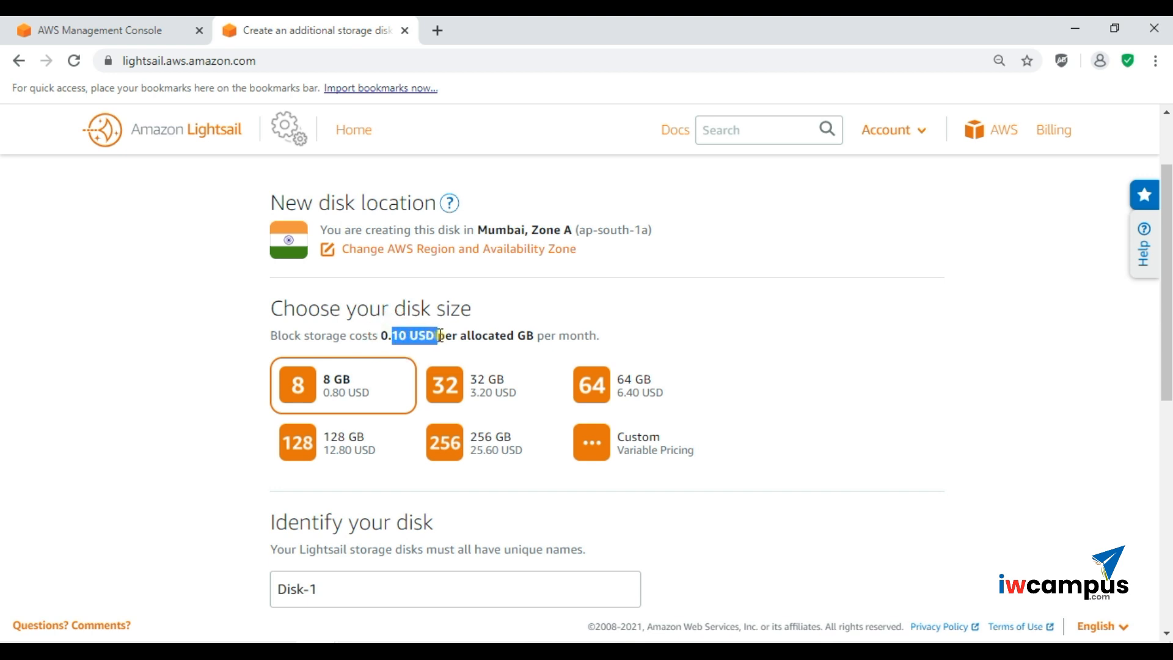
pyautogui.doubleClick(507, 339)
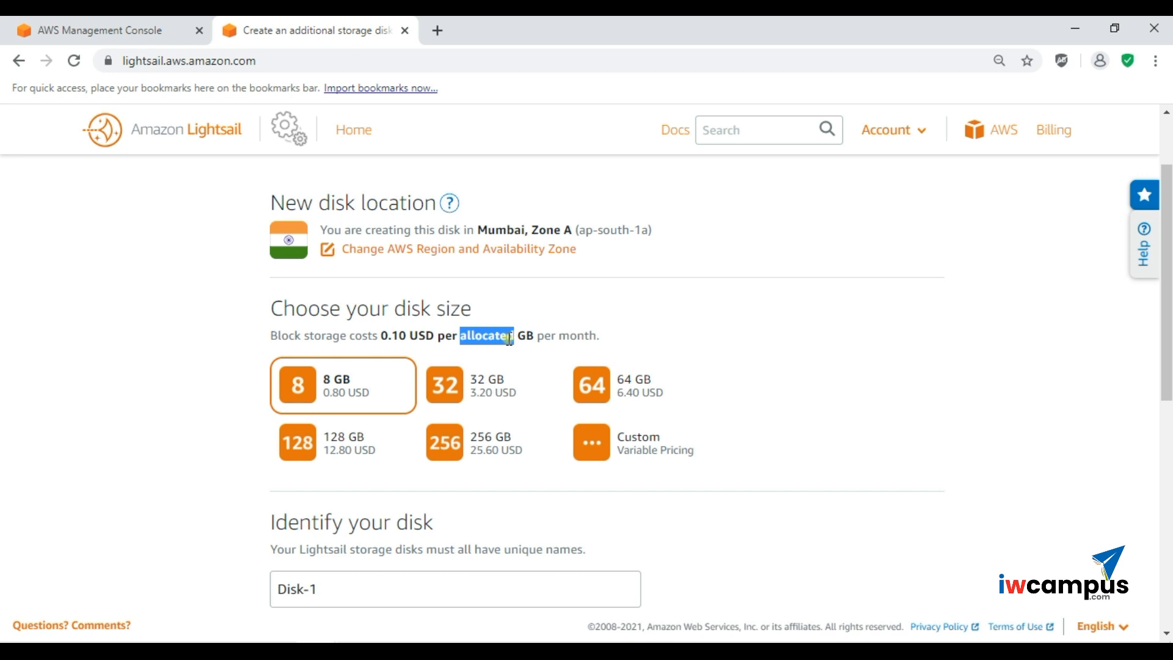
pyautogui.scroll(-4, 509, 339)
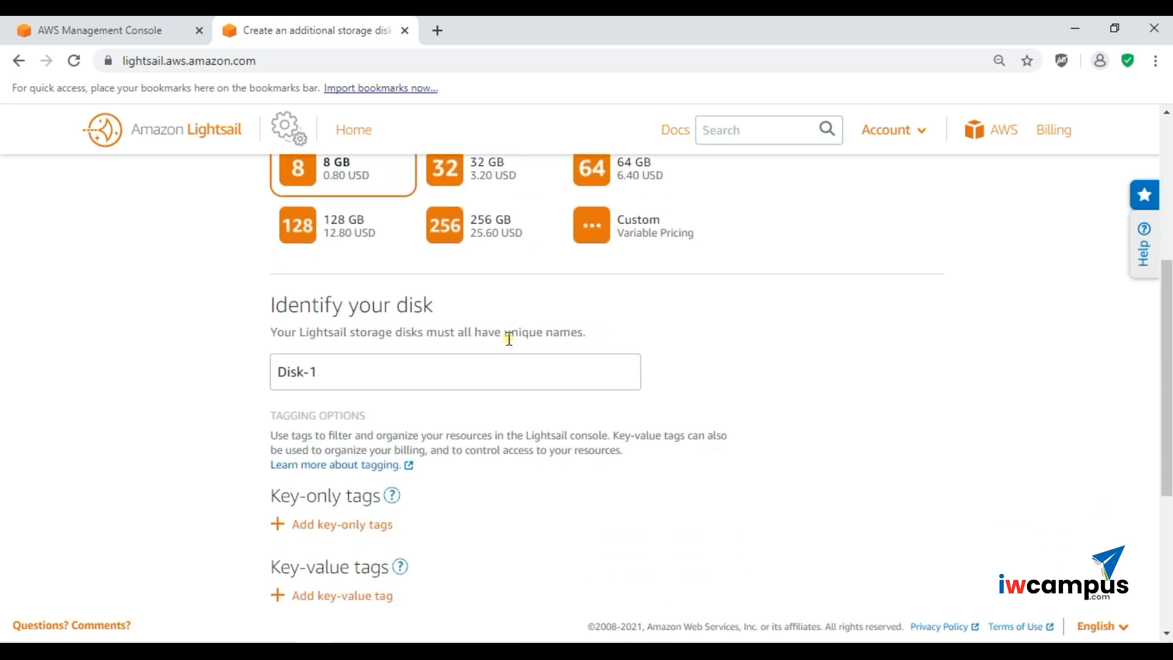
# Select the 256 GB disk size and check its estimated monthly cost.
pyautogui.click(500, 229)
pyautogui.scroll(4, 500, 324)
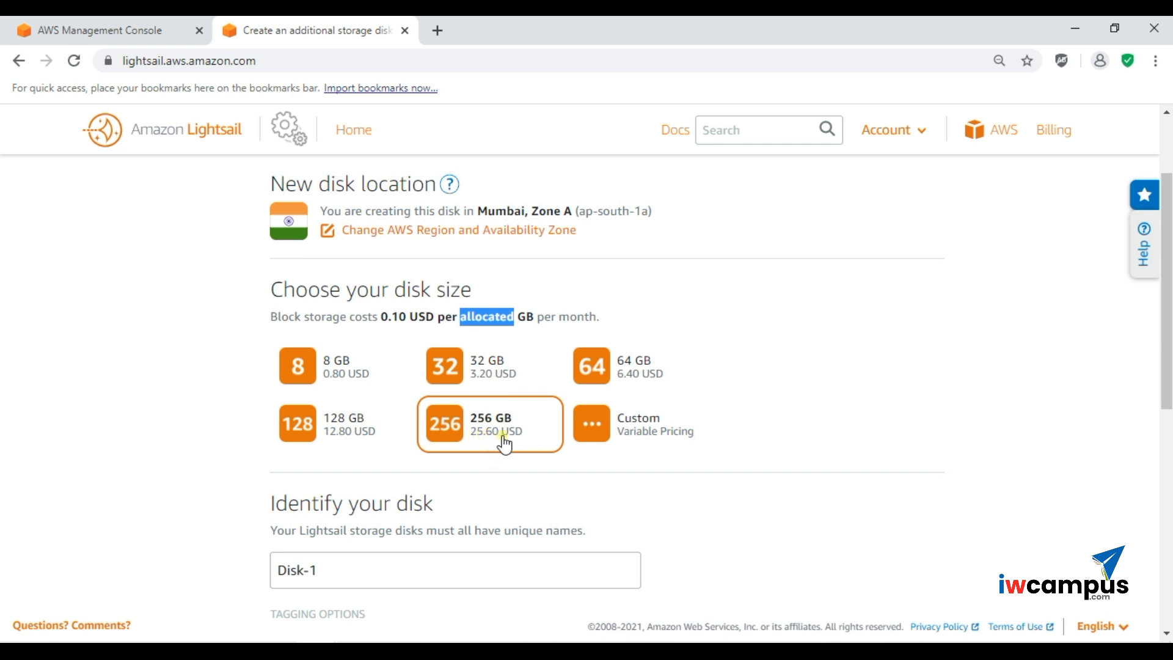
pyautogui.scroll(-5, 503, 441)
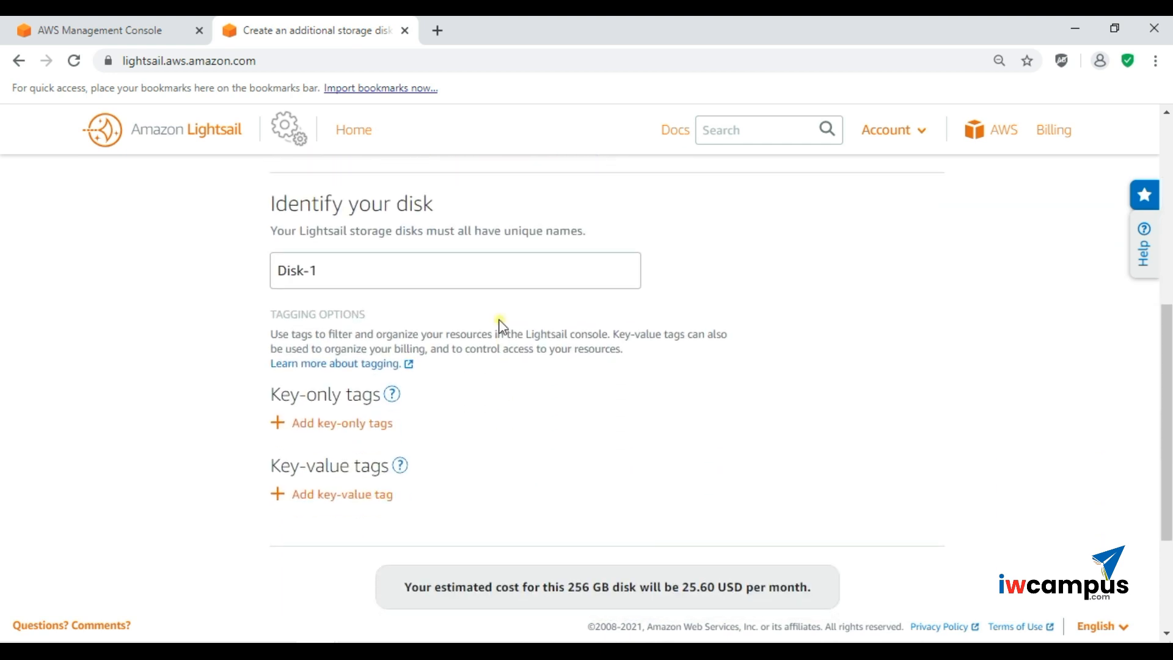
pyautogui.scroll(-2, 501, 325)
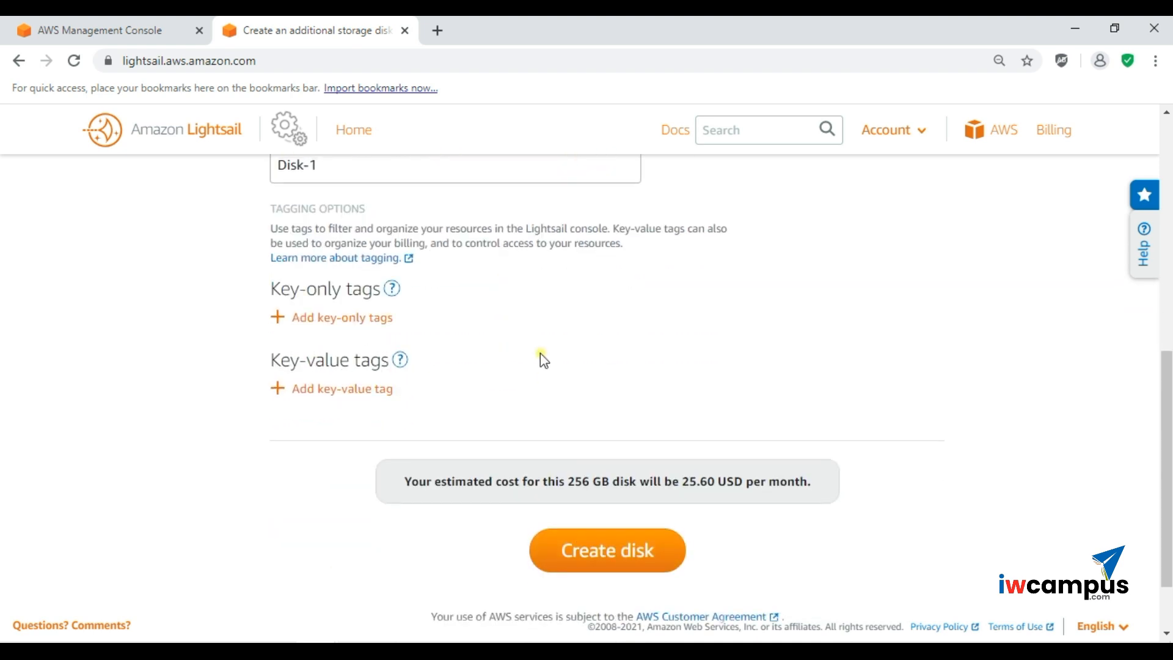
pyautogui.scroll(6, 540, 353)
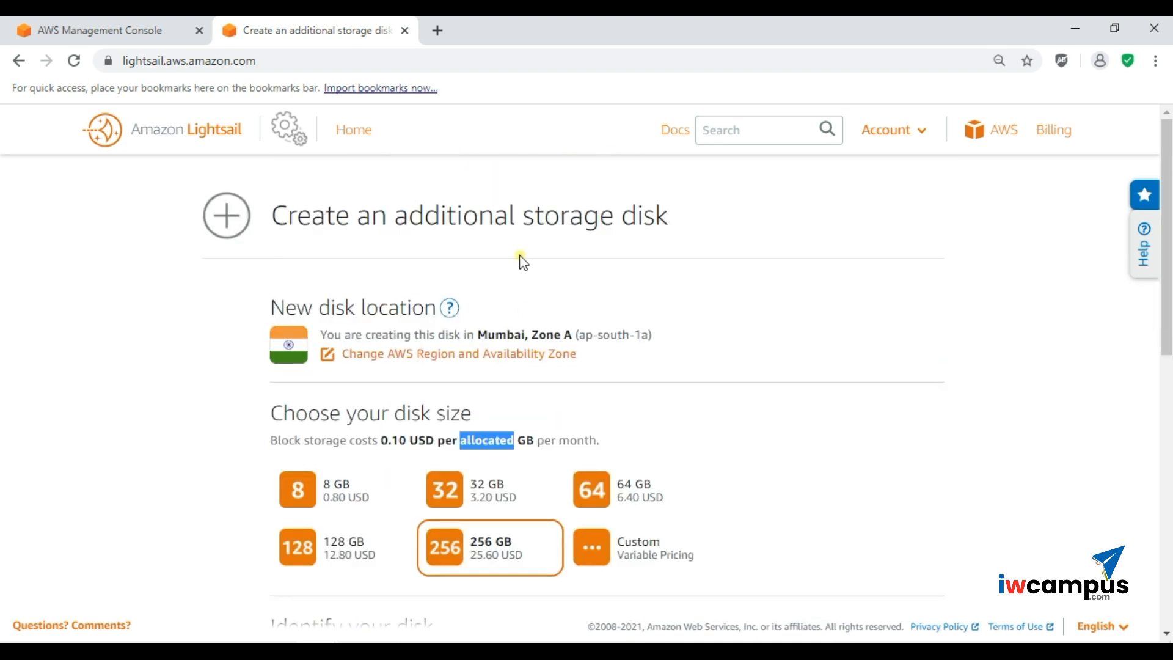
# Leave the disk form without creating a disk and review the snapshots section on the home page.
pyautogui.click(365, 130)
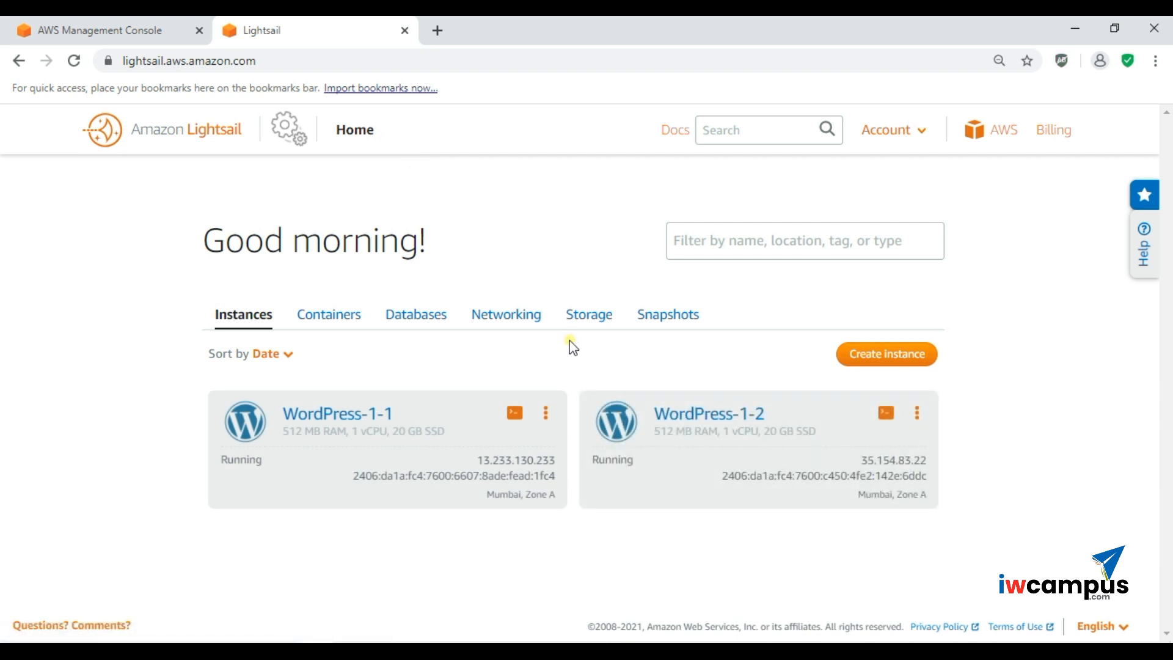
pyautogui.click(652, 316)
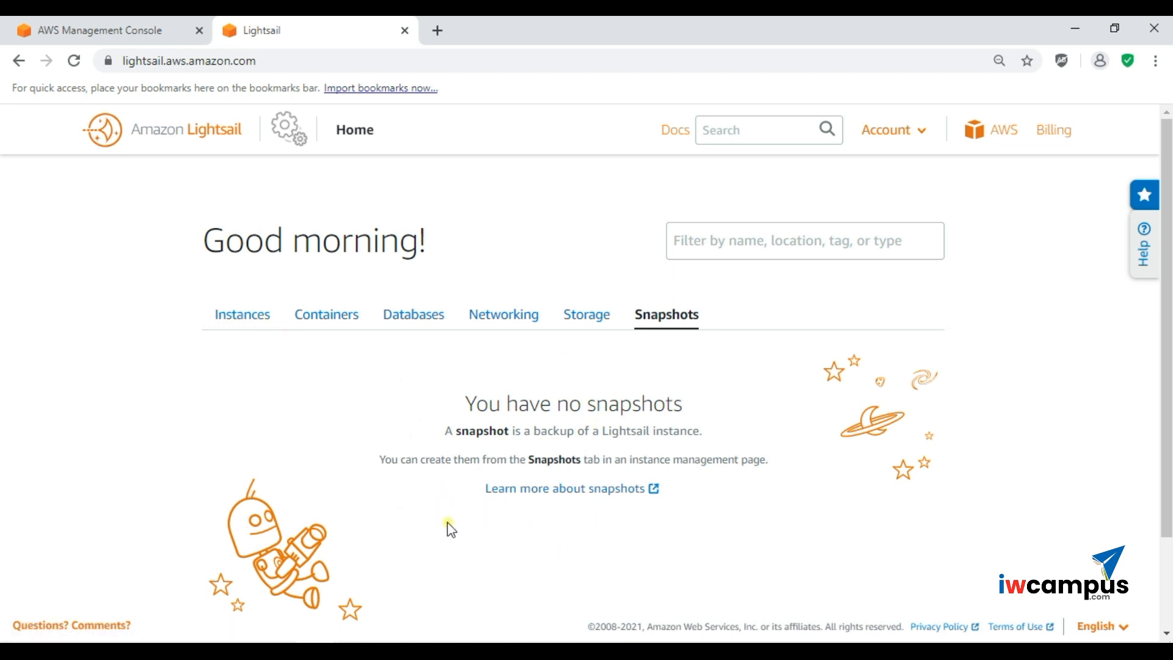
pyautogui.scroll(-3, 450, 529)
pyautogui.scroll(3, 449, 526)
# Return to the instances section and highlight the public IPv4 address of the WordPress-1-1 instance.
pyautogui.click(237, 318)
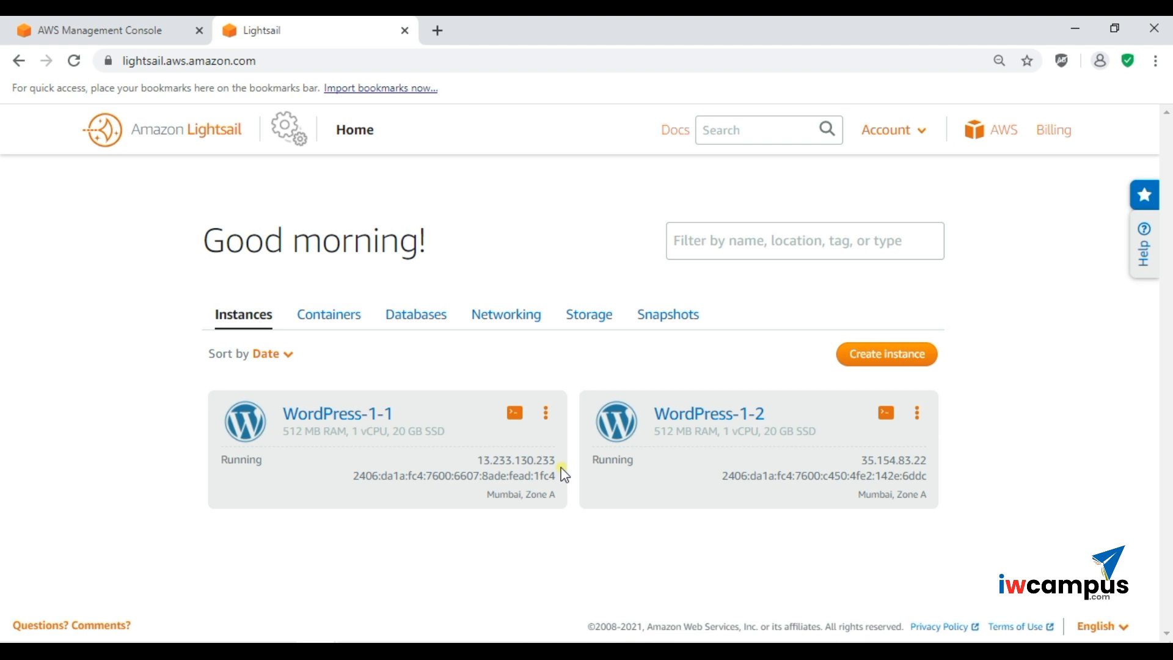
pyautogui.doubleClick(523, 466)
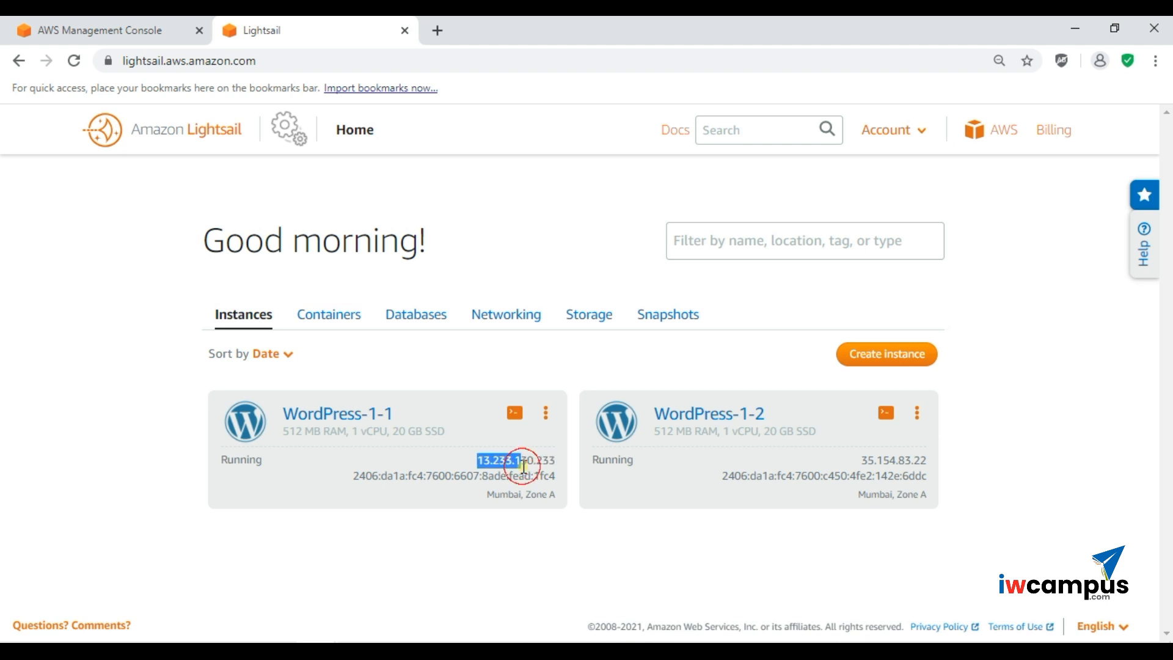